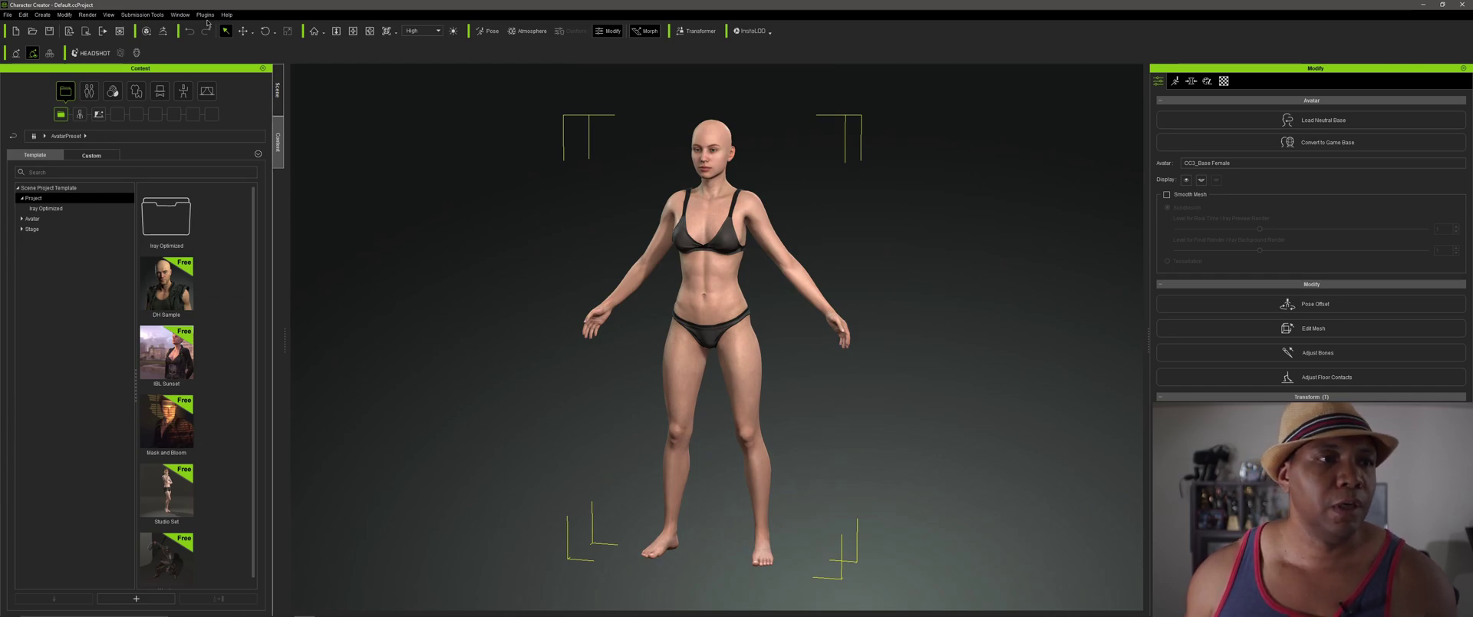
- Open the Headshot plugin and set its generation mode to Auto
click(205, 15)
mouse_move(220, 38)
click(339, 43)
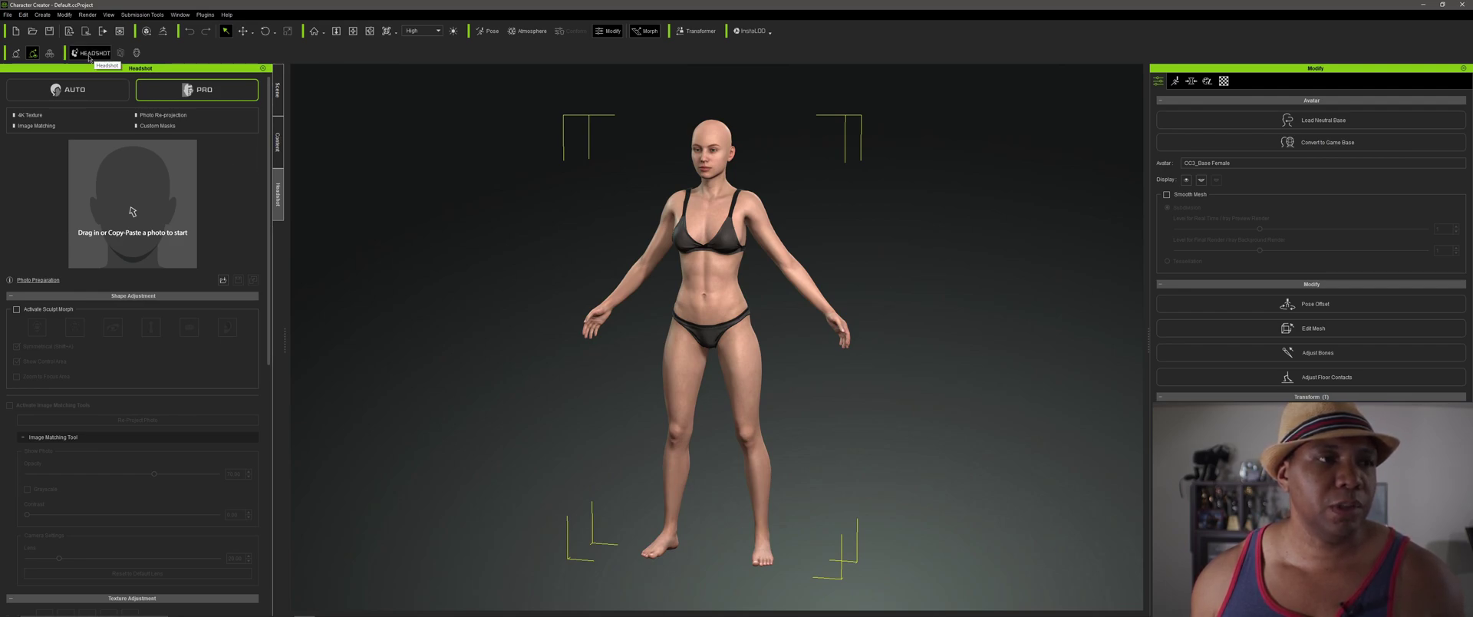
click(96, 58)
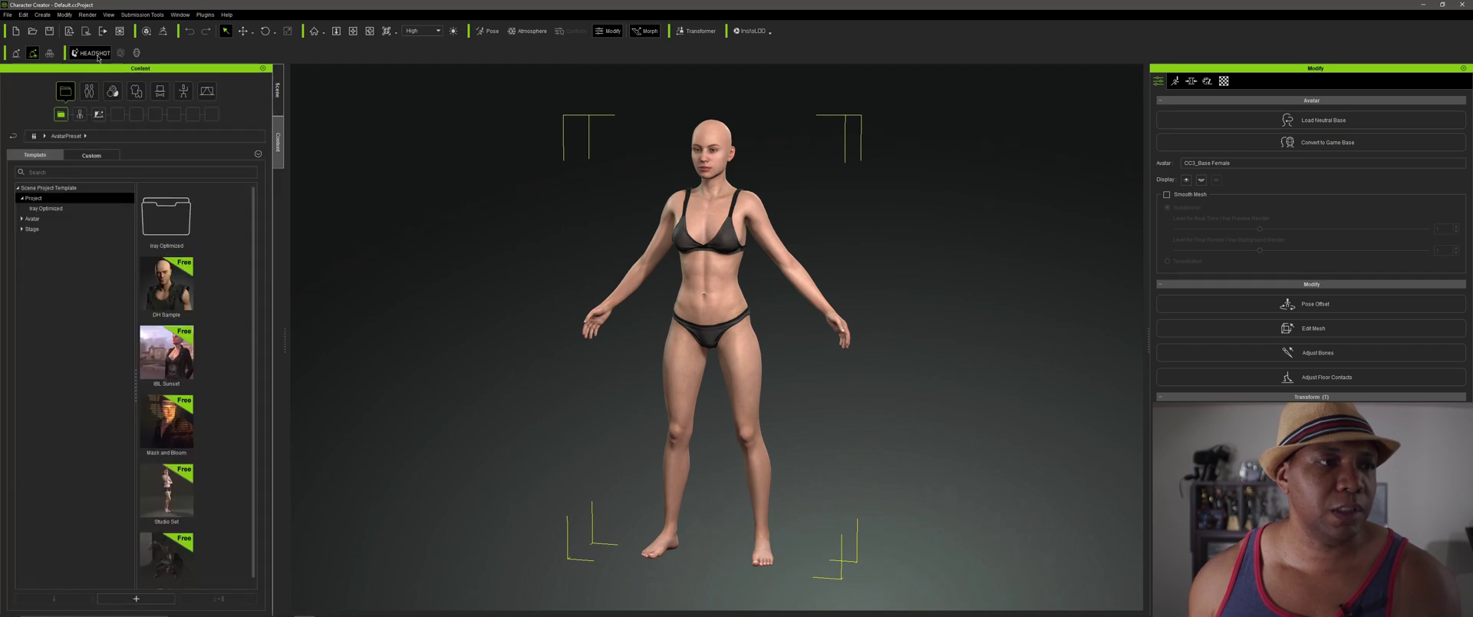
click(96, 54)
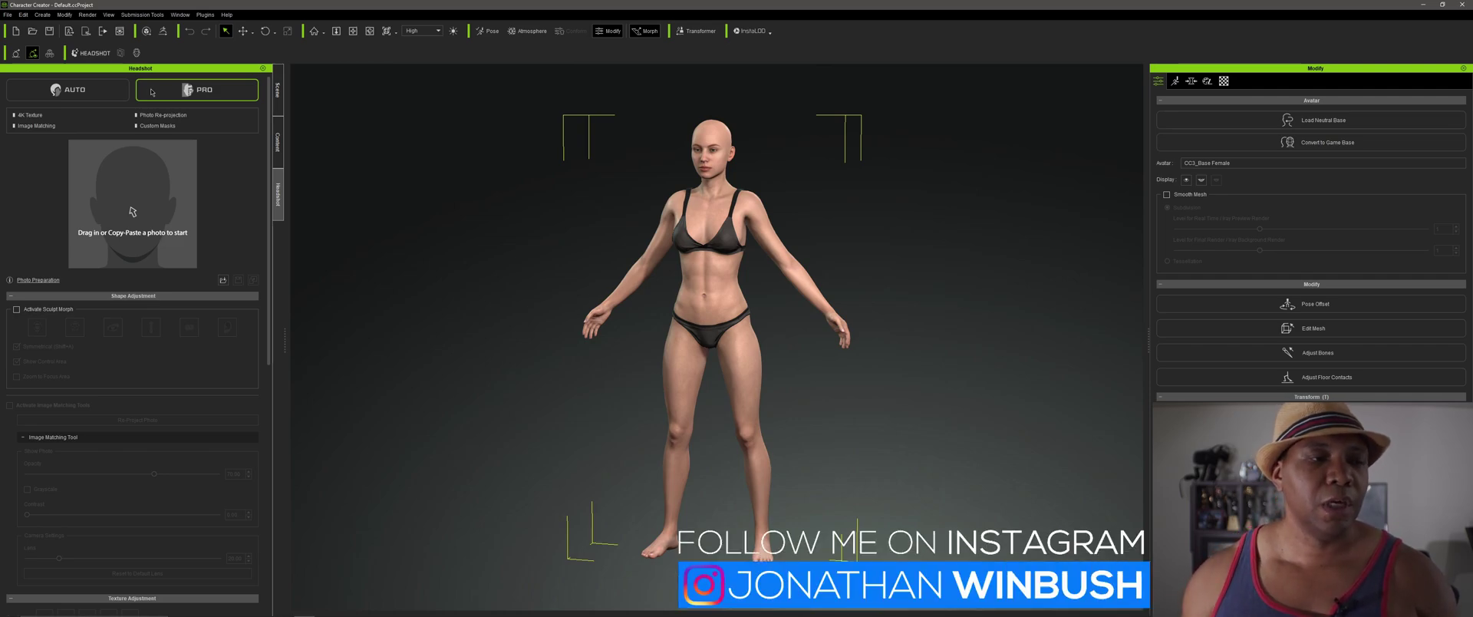
click(117, 94)
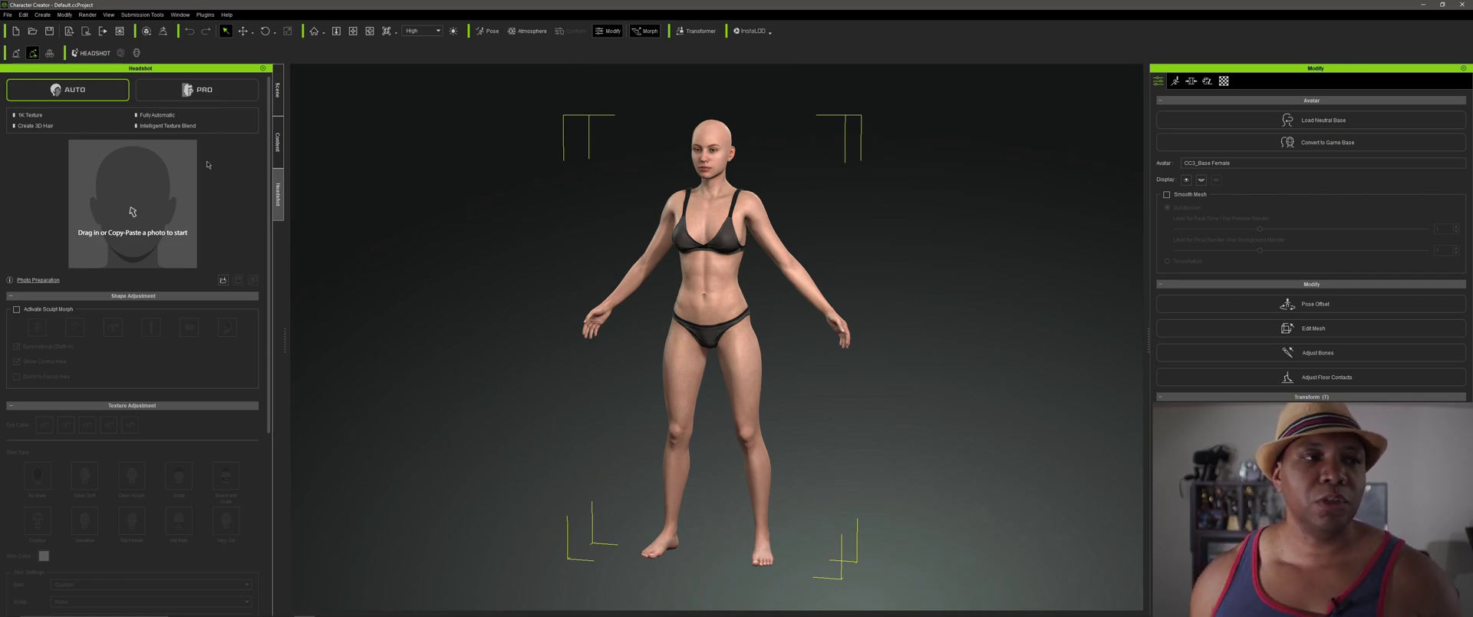
click(197, 91)
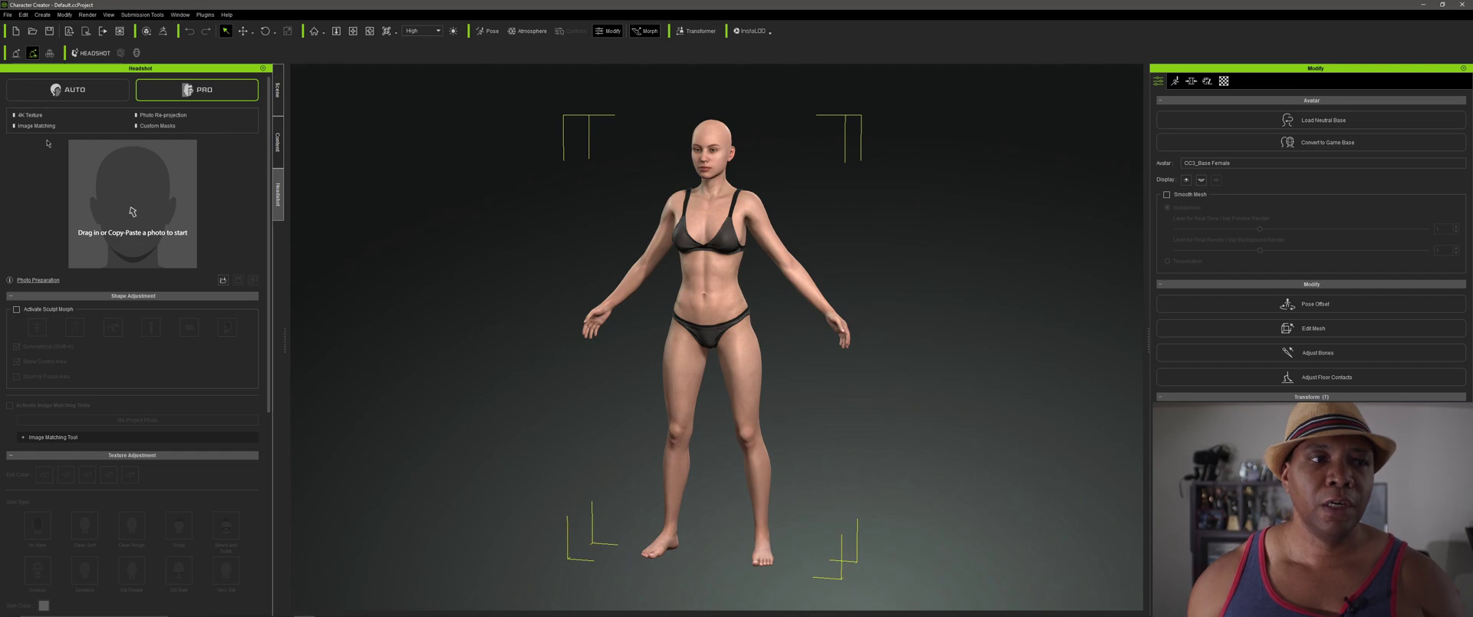
click(71, 93)
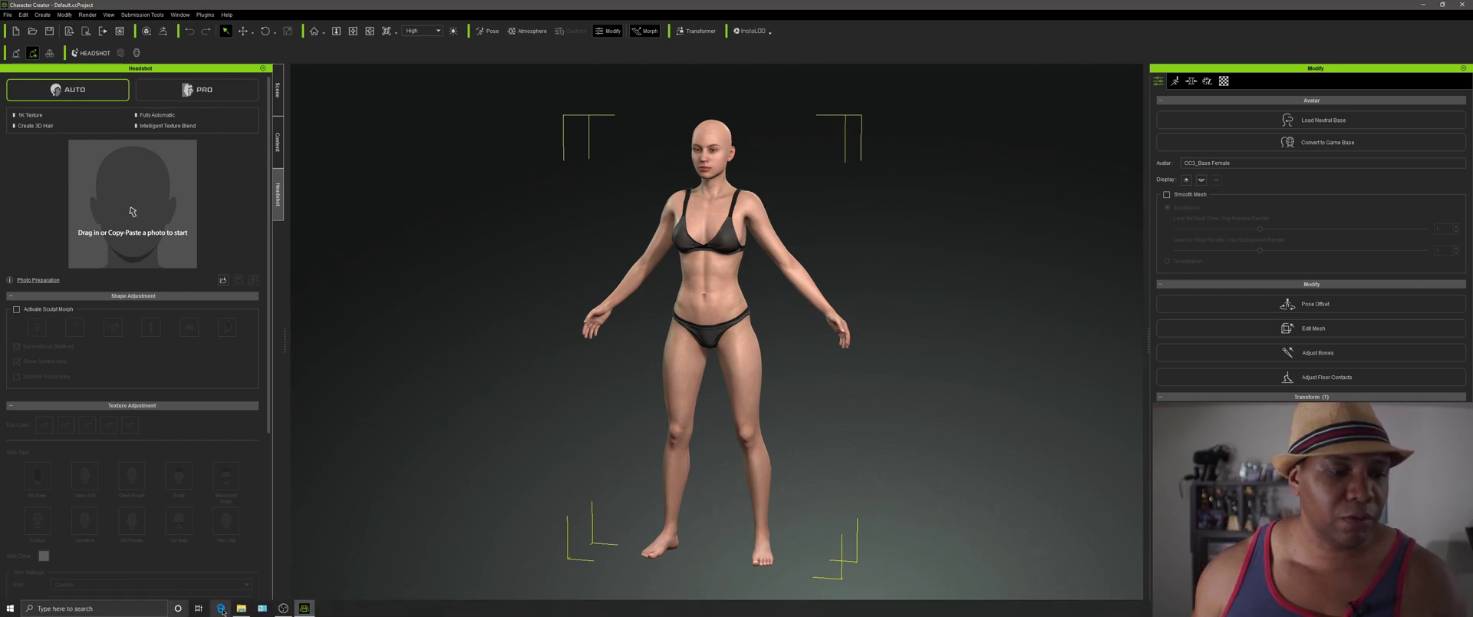
- Generate a character from the fourth photo in the test folder, using the Male body type and Clean Rough skin type
click(241, 607)
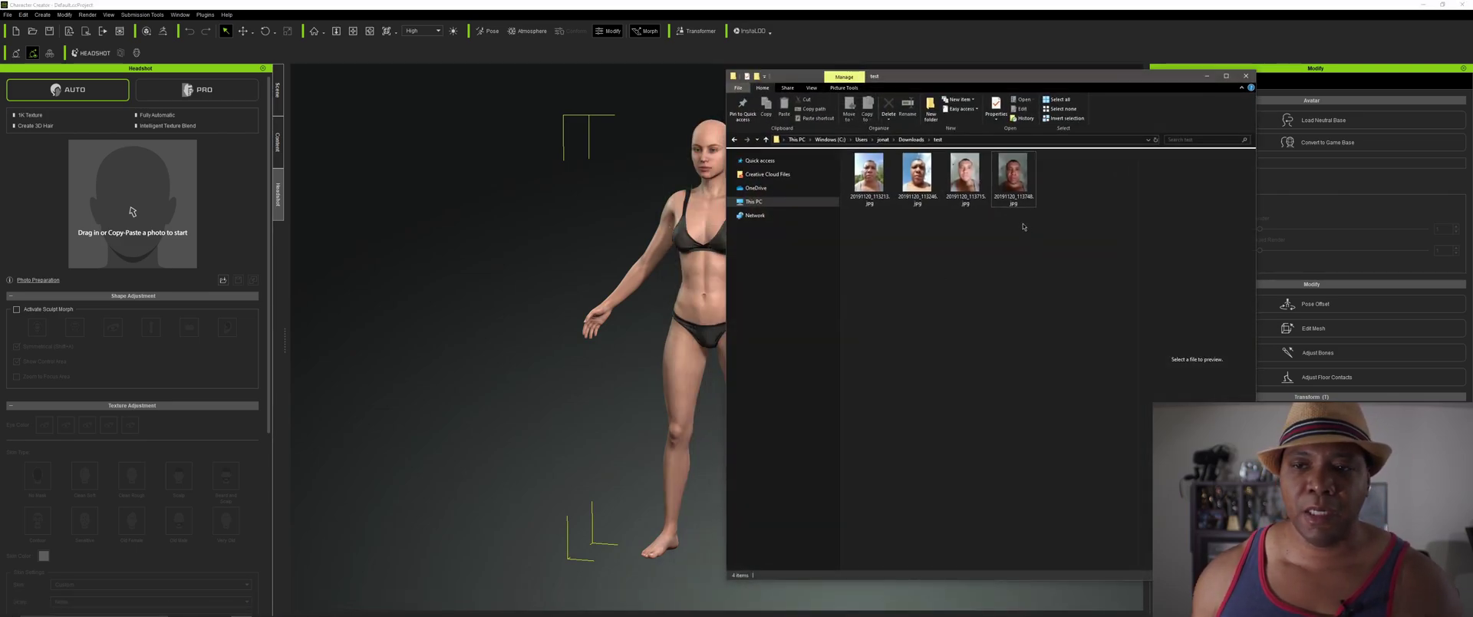
click(1013, 175)
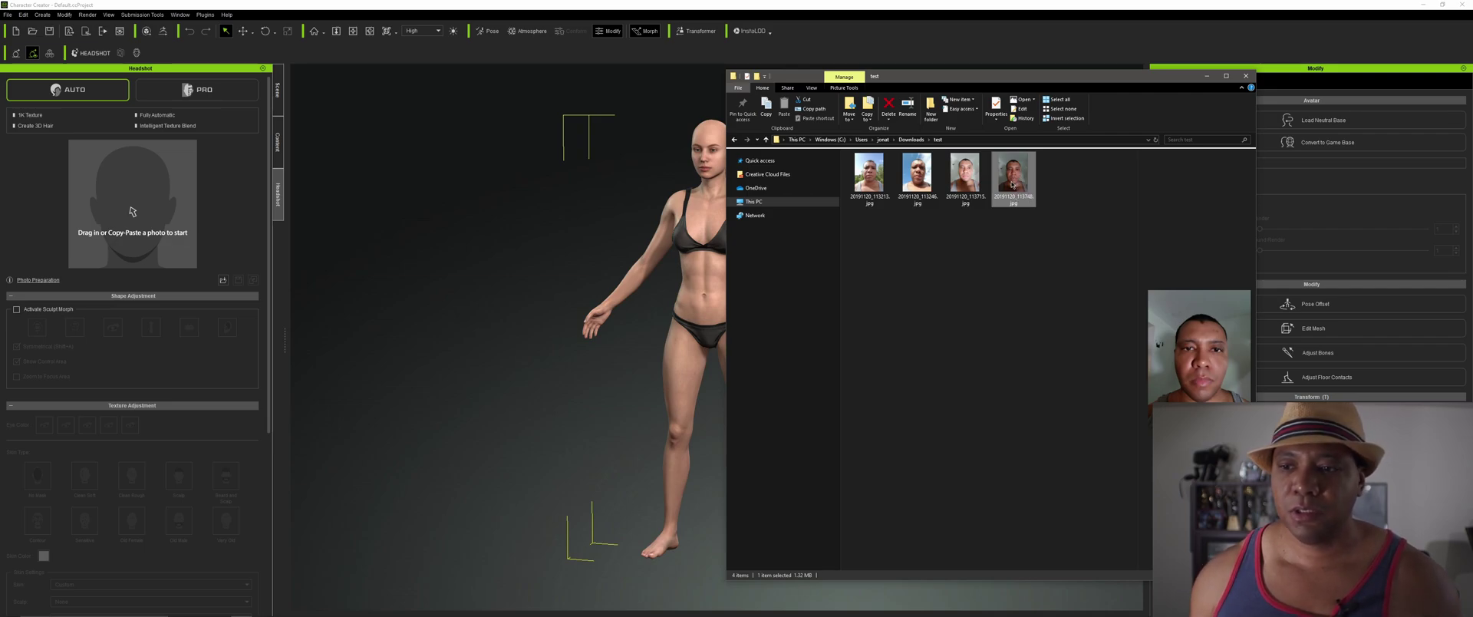
drag(1012, 183, 170, 212)
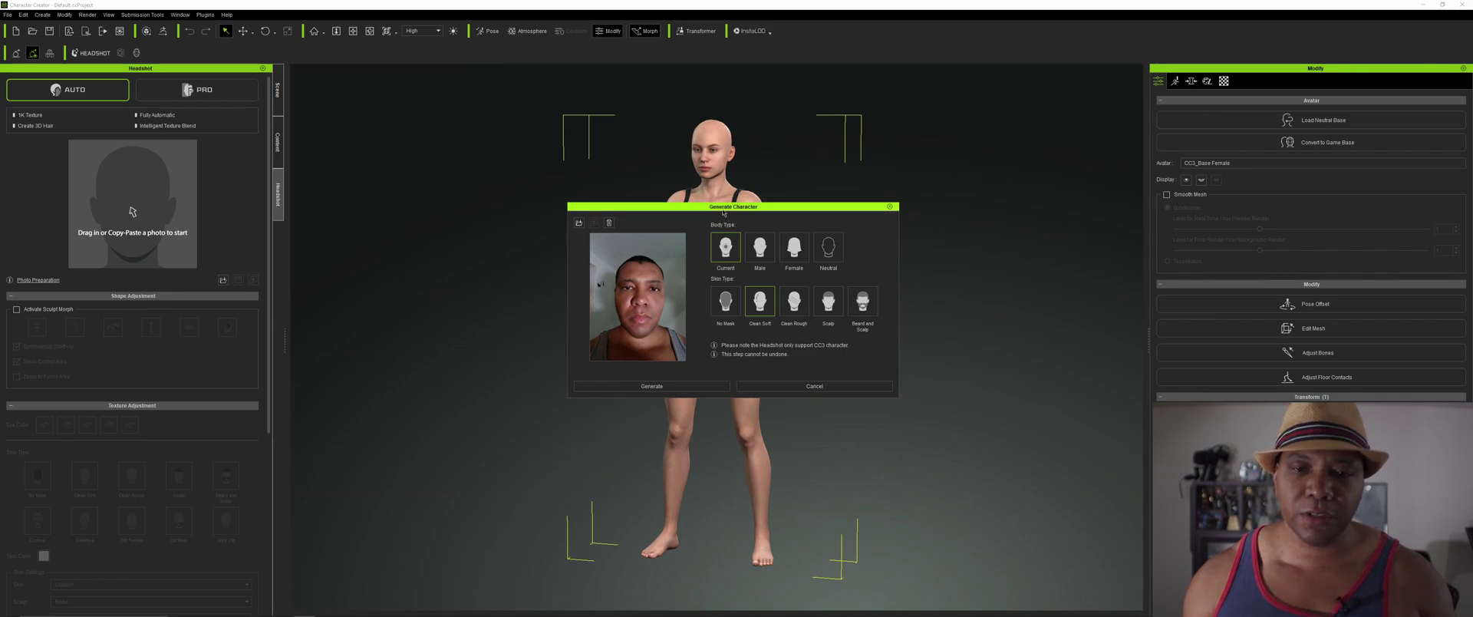
click(761, 247)
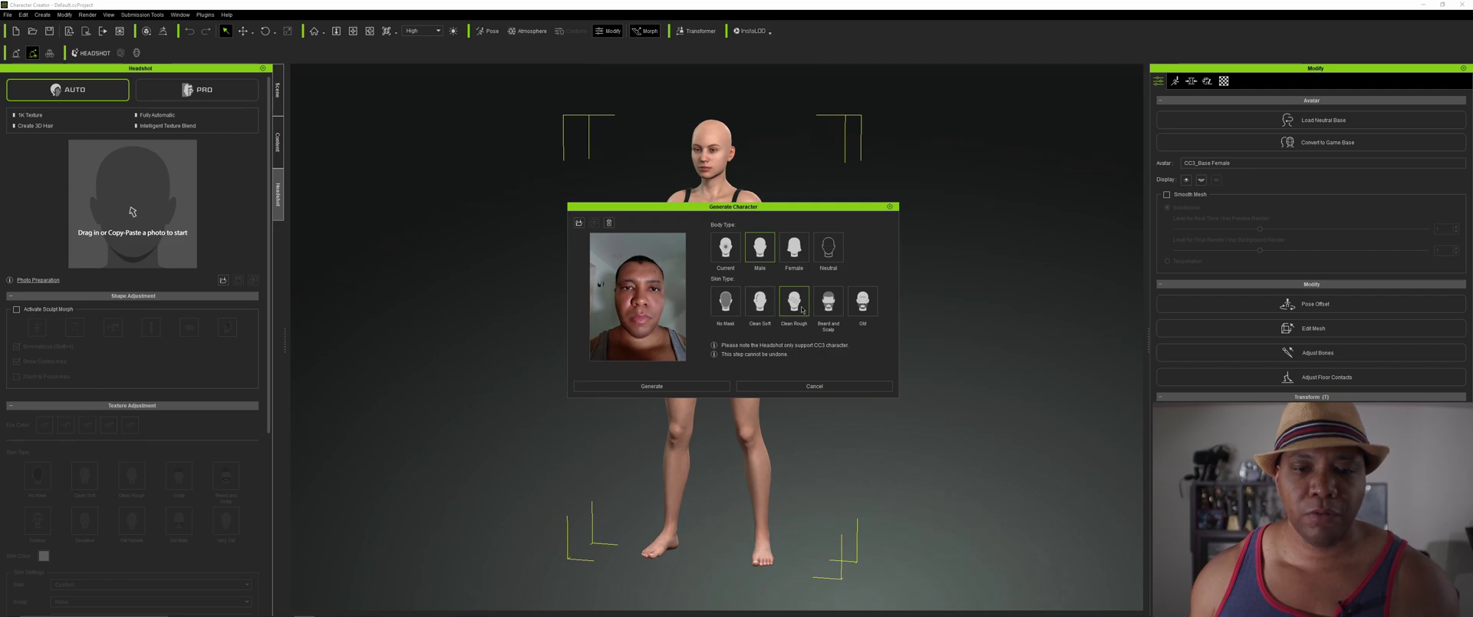
click(679, 387)
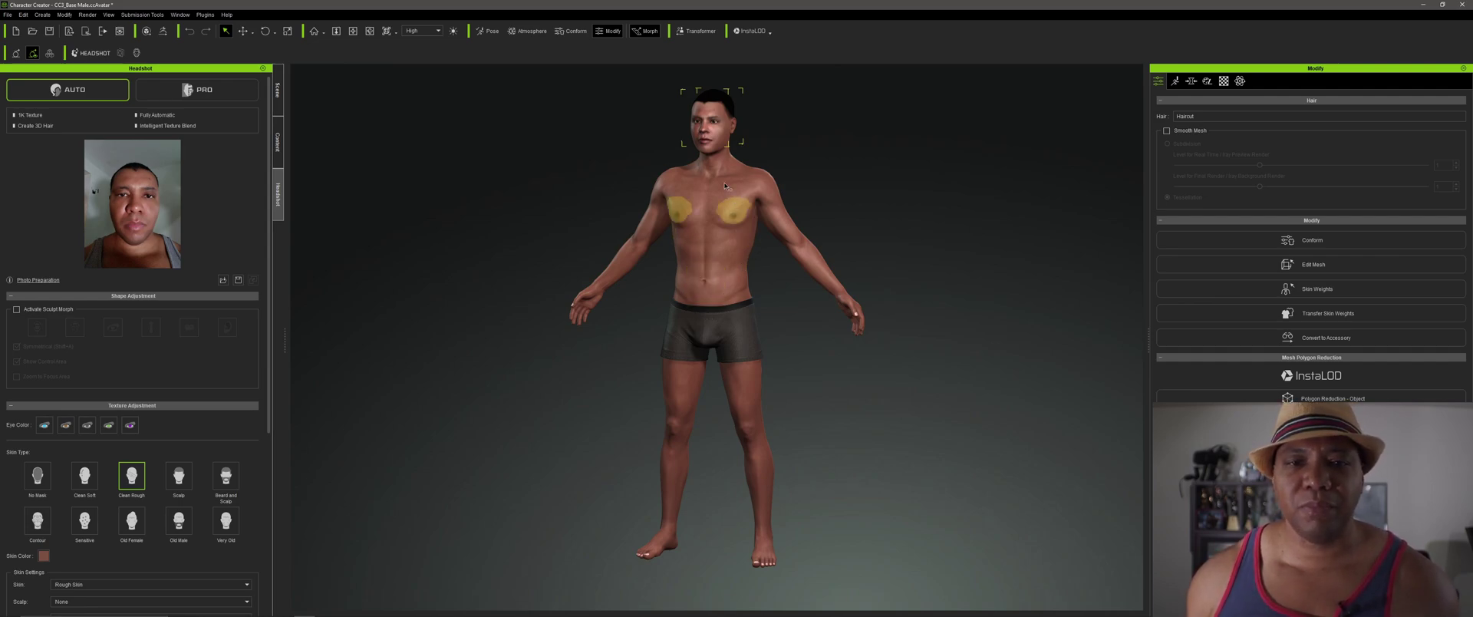
- Examine the generated character's head and upper body up close from the front and at an angle
scroll(718, 117, up, 1)
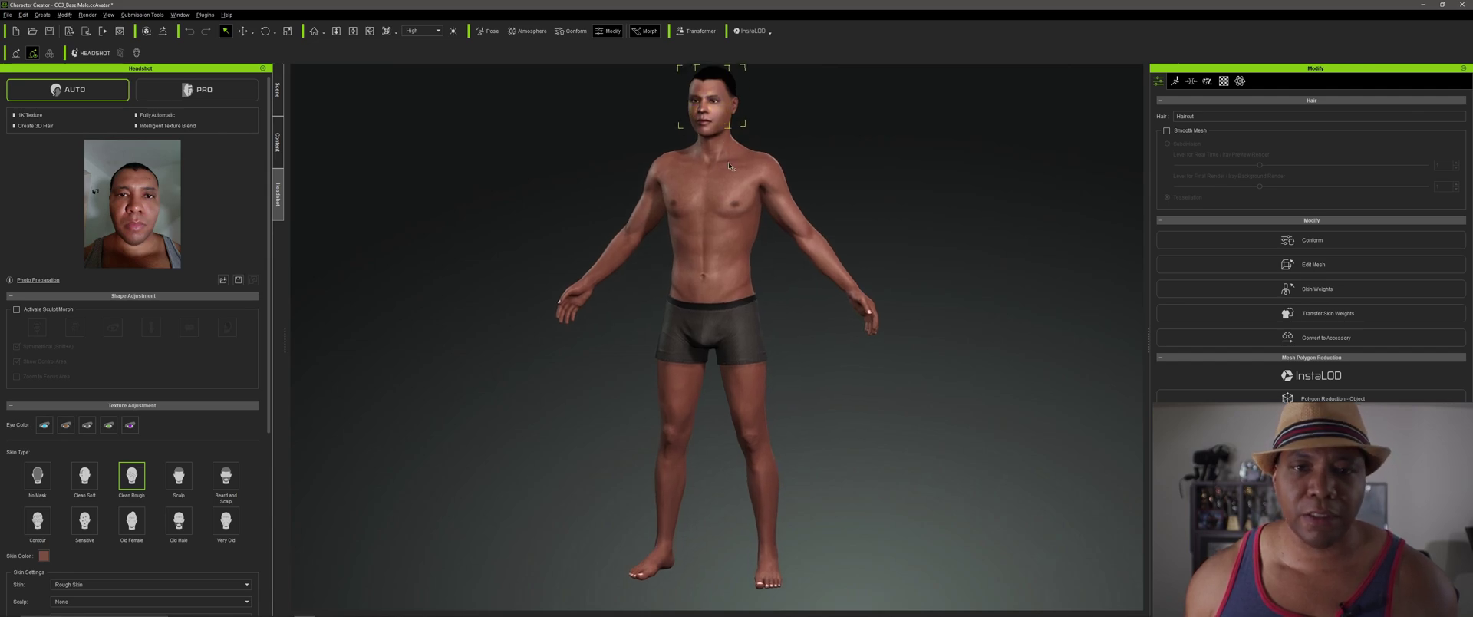
scroll(706, 184, up, 3)
scroll(706, 191, up, 5)
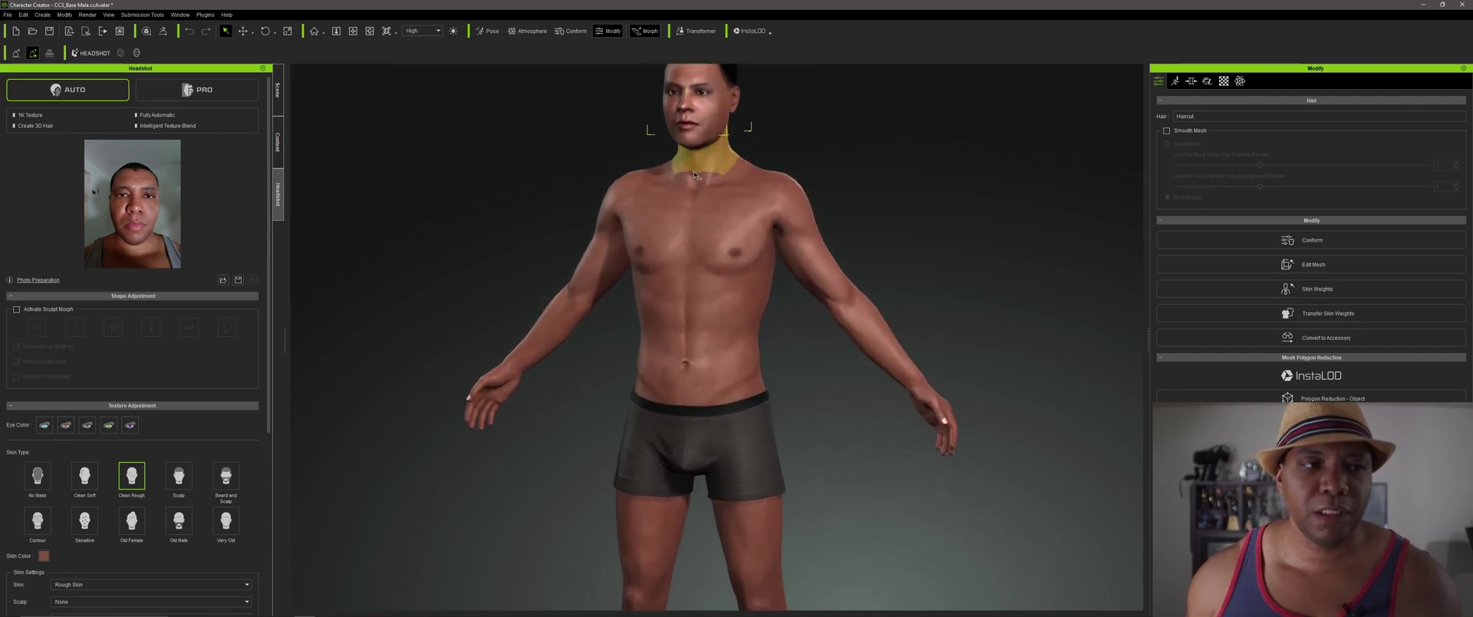
scroll(712, 250, down, 5)
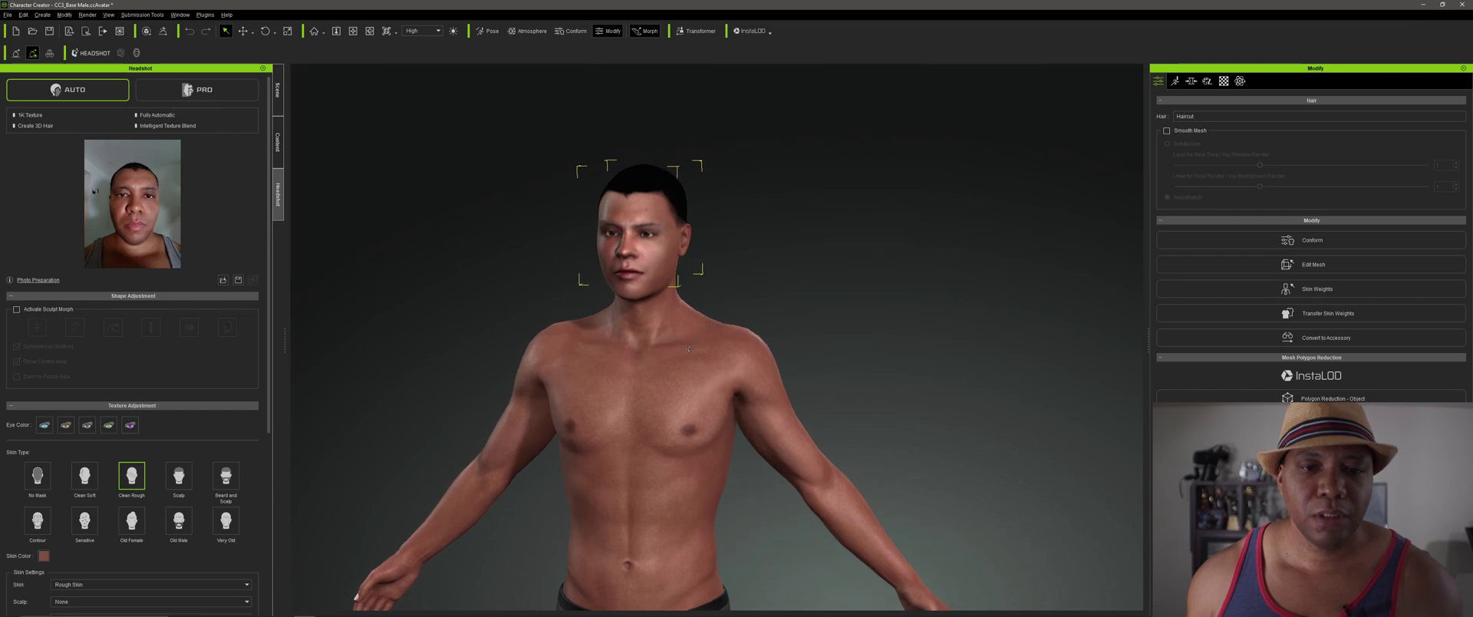
scroll(643, 273, up, 5)
scroll(644, 273, up, 1)
middle_drag(675, 314, 720, 350)
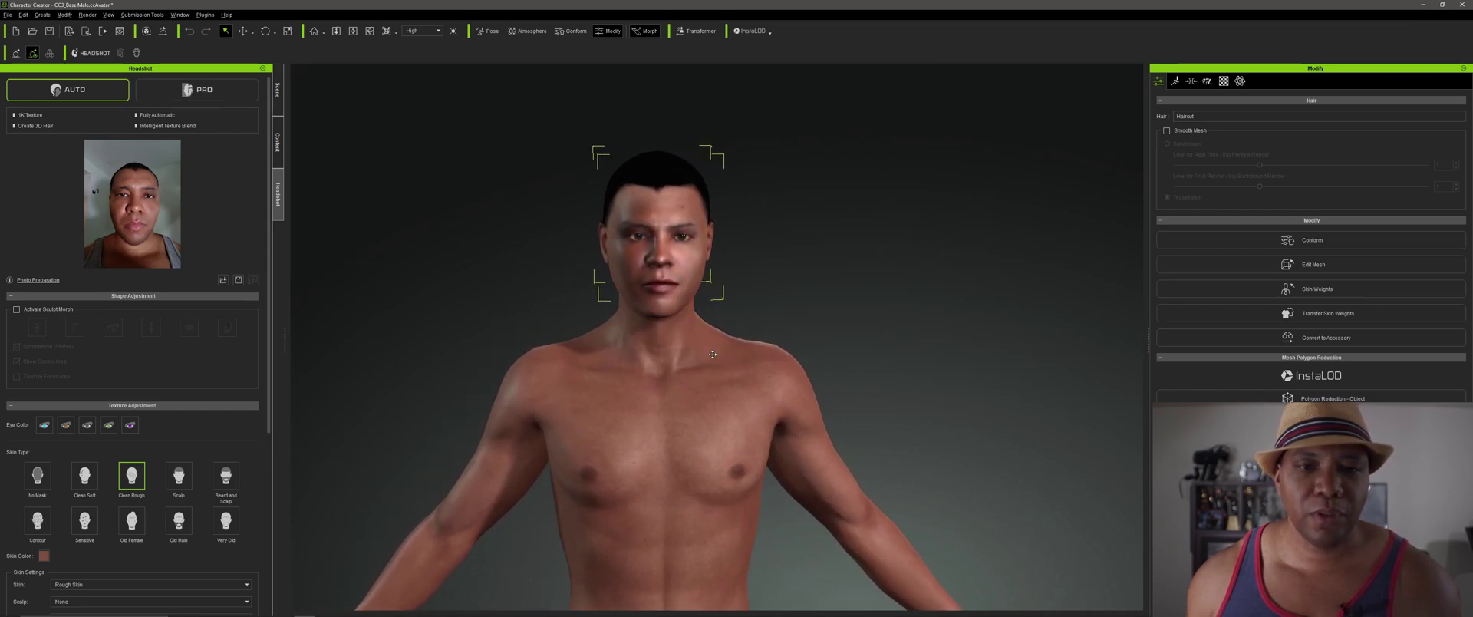
right_drag(720, 350, 651, 269)
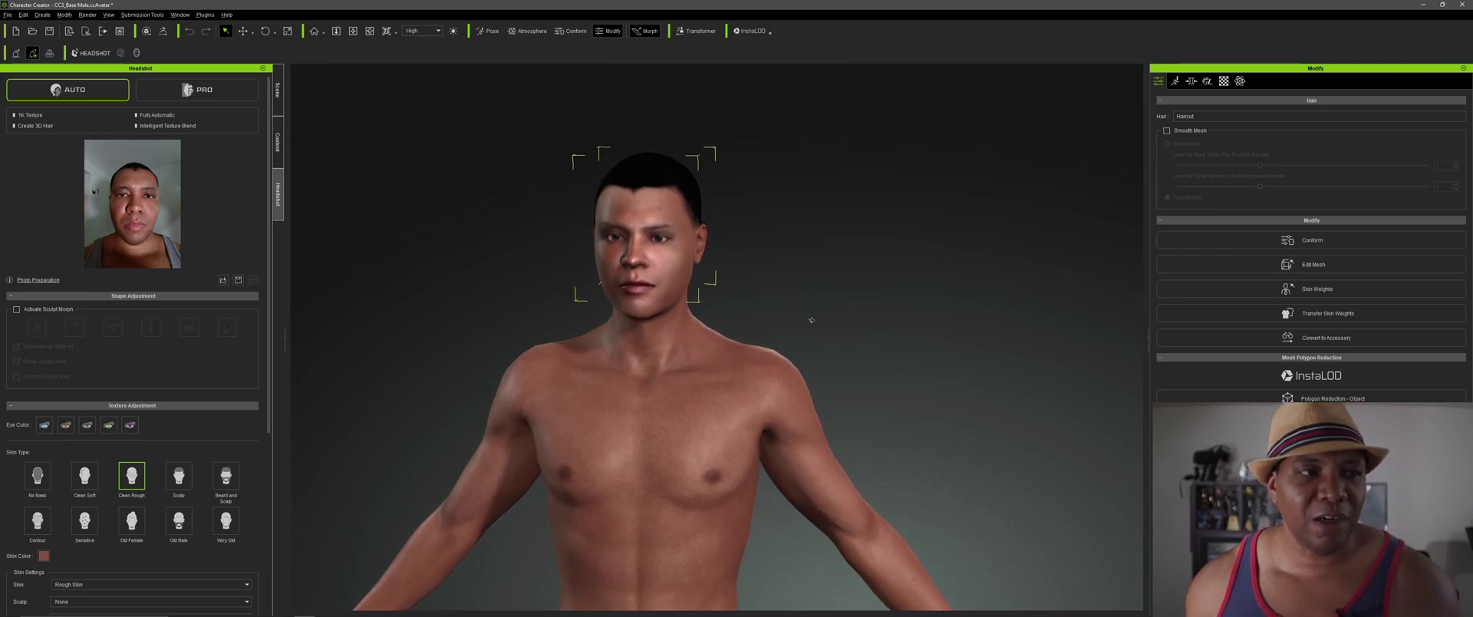
middle_drag(784, 302, 826, 293)
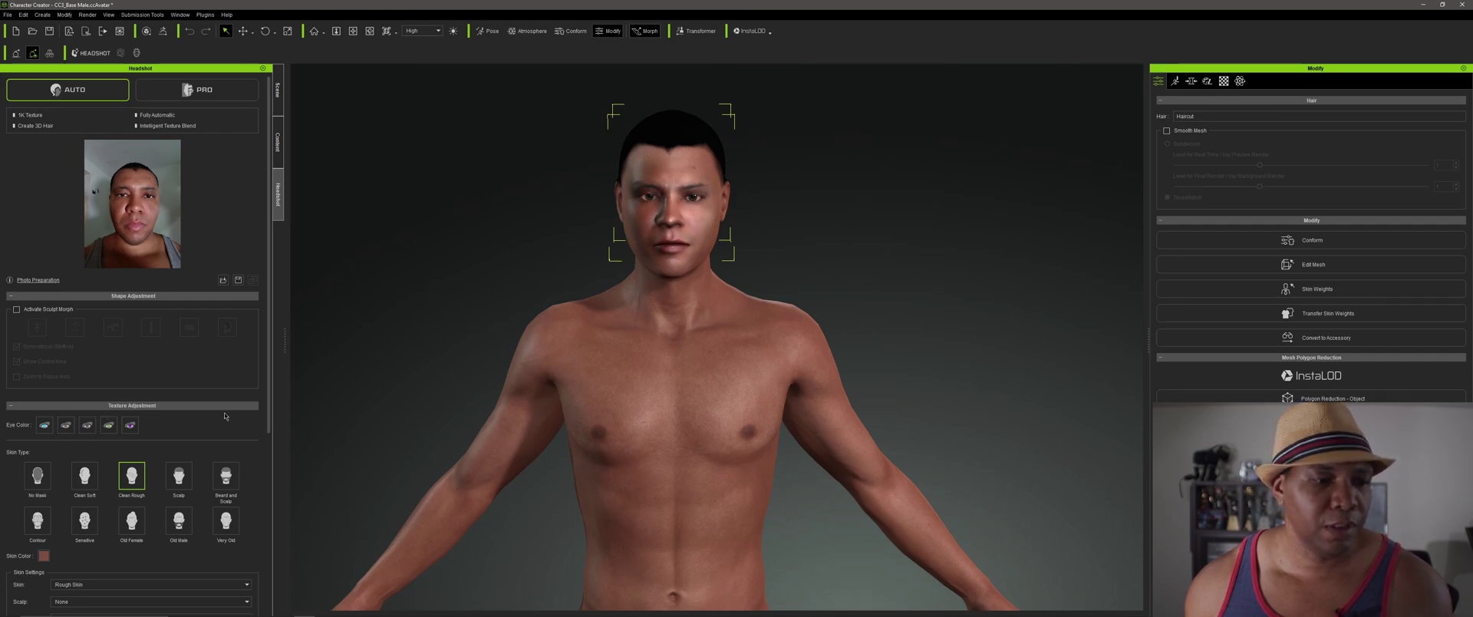
- Enable Auto Update for the skin texture and apply the Old Male skin type
scroll(226, 413, down, 4)
scroll(225, 413, down, 1)
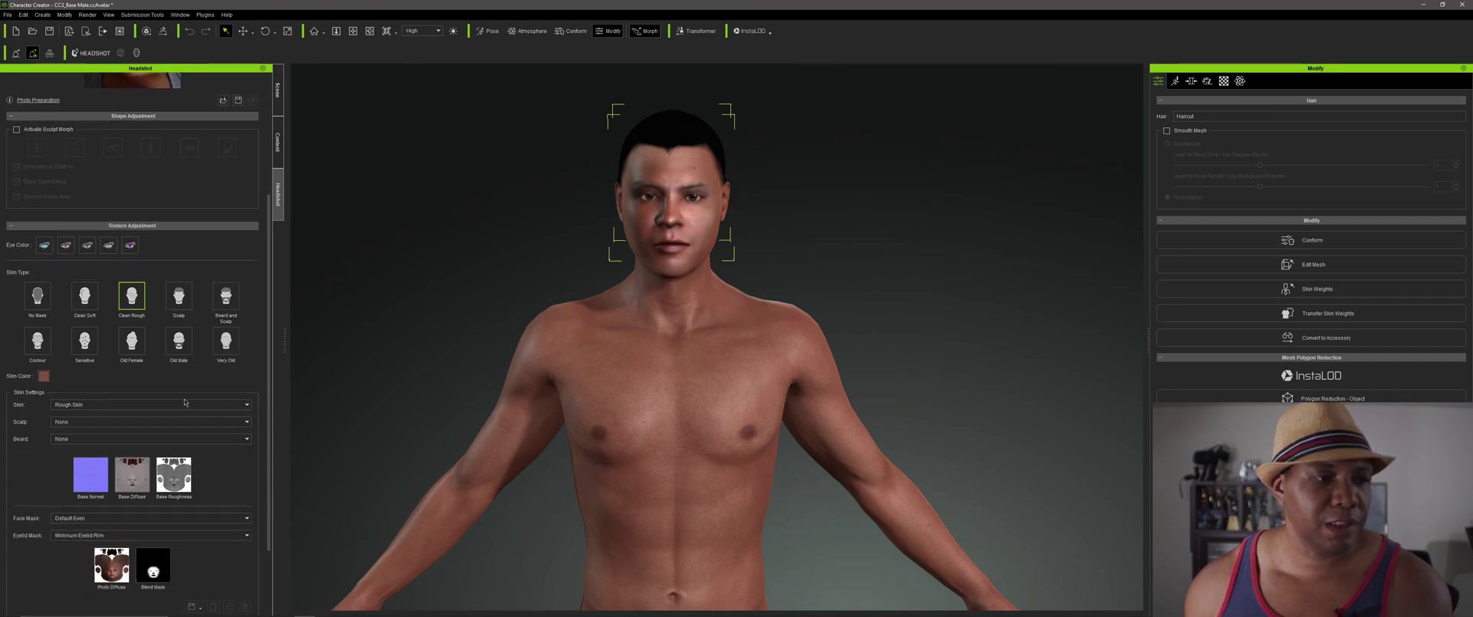
scroll(175, 419, down, 1)
scroll(175, 419, down, 3)
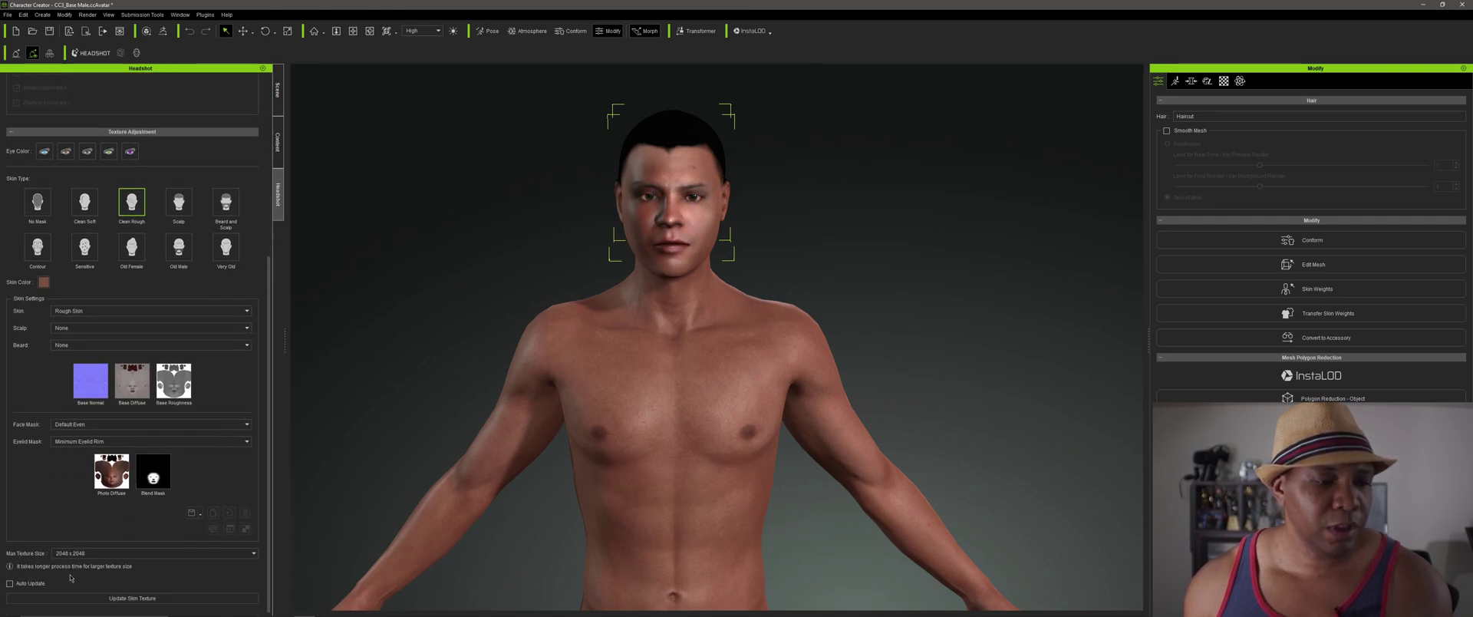
click(31, 583)
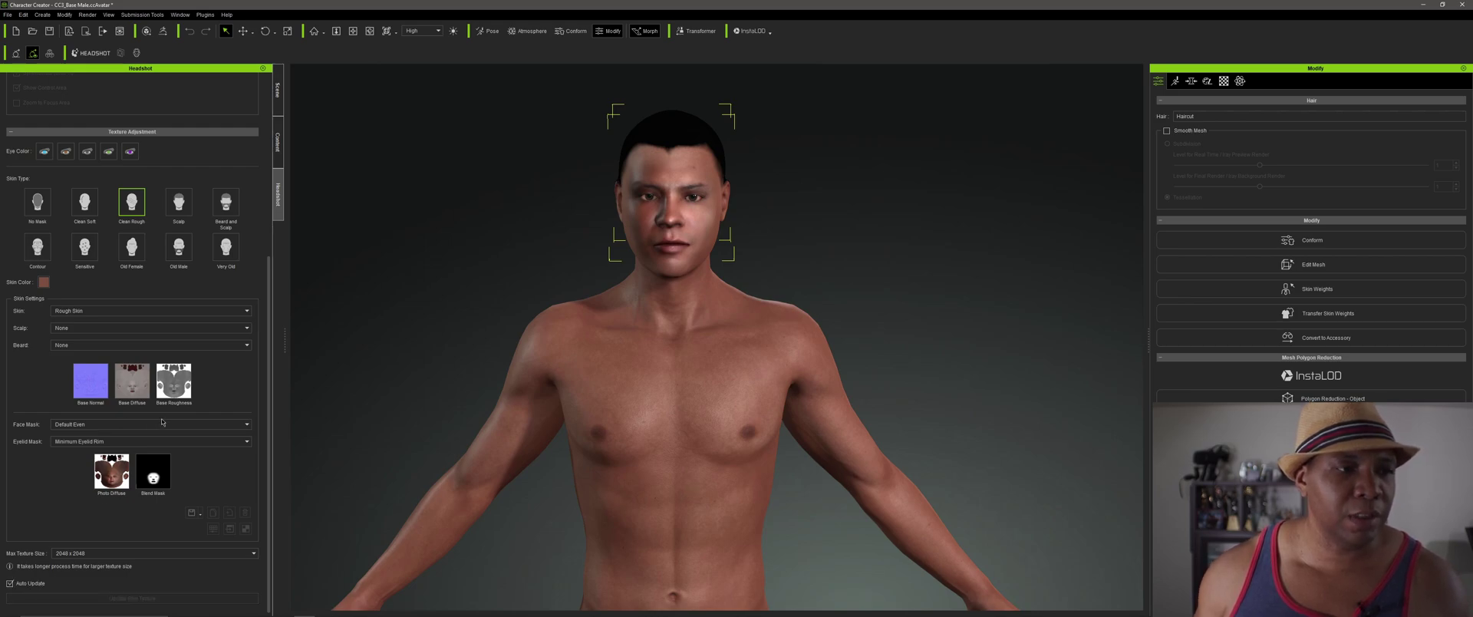
scroll(182, 411, up, 1)
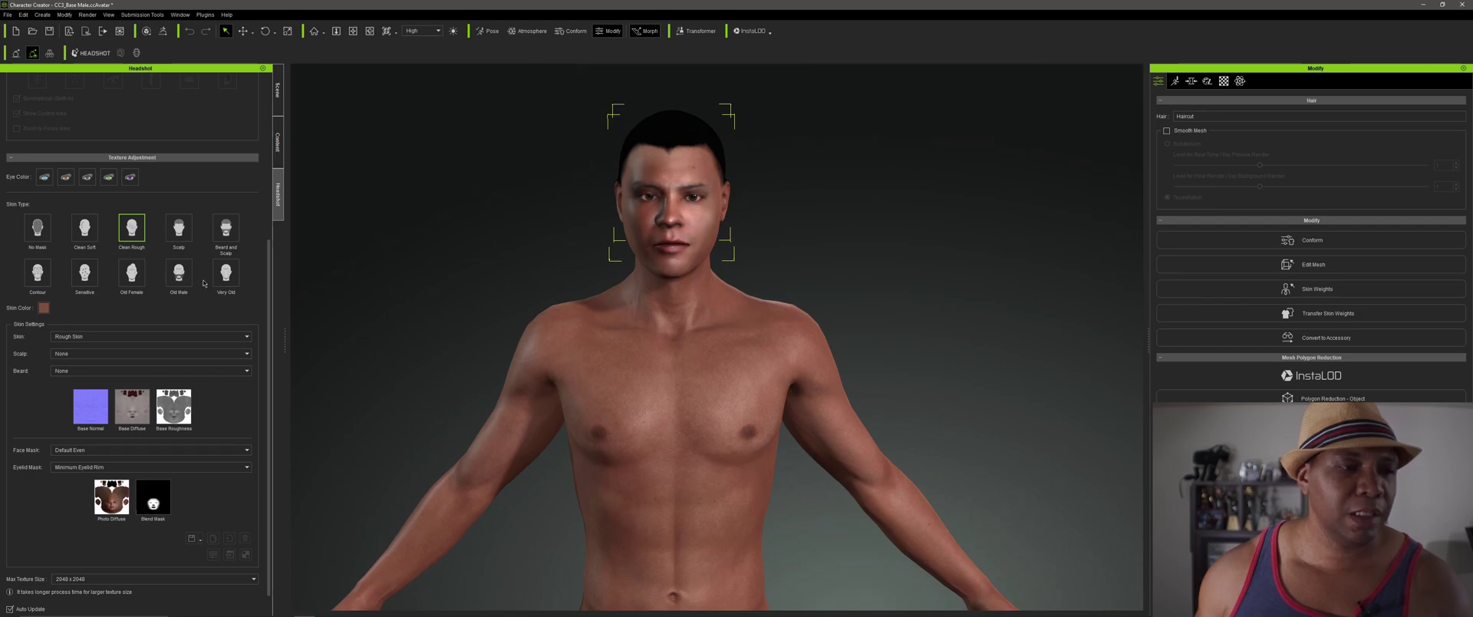
click(179, 273)
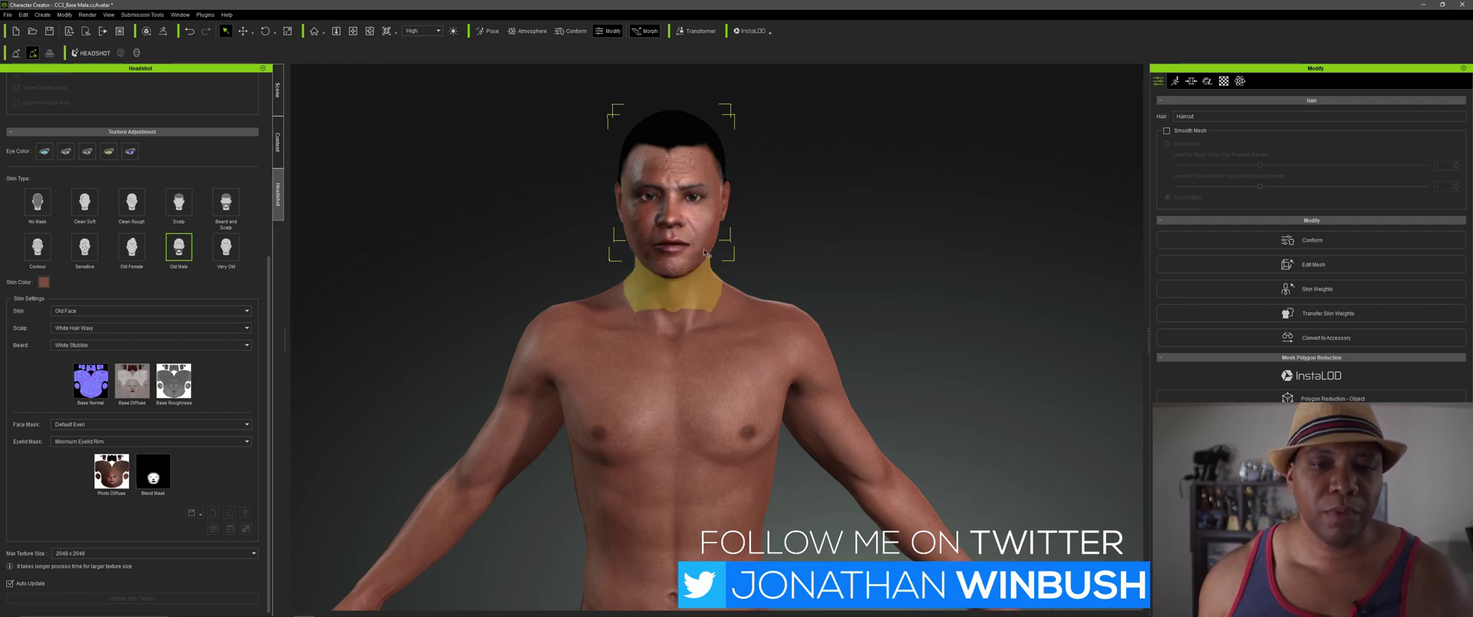
- Examine the face's Old Male skin texture up close from the front and side
scroll(693, 202, up, 1)
scroll(692, 202, up, 5)
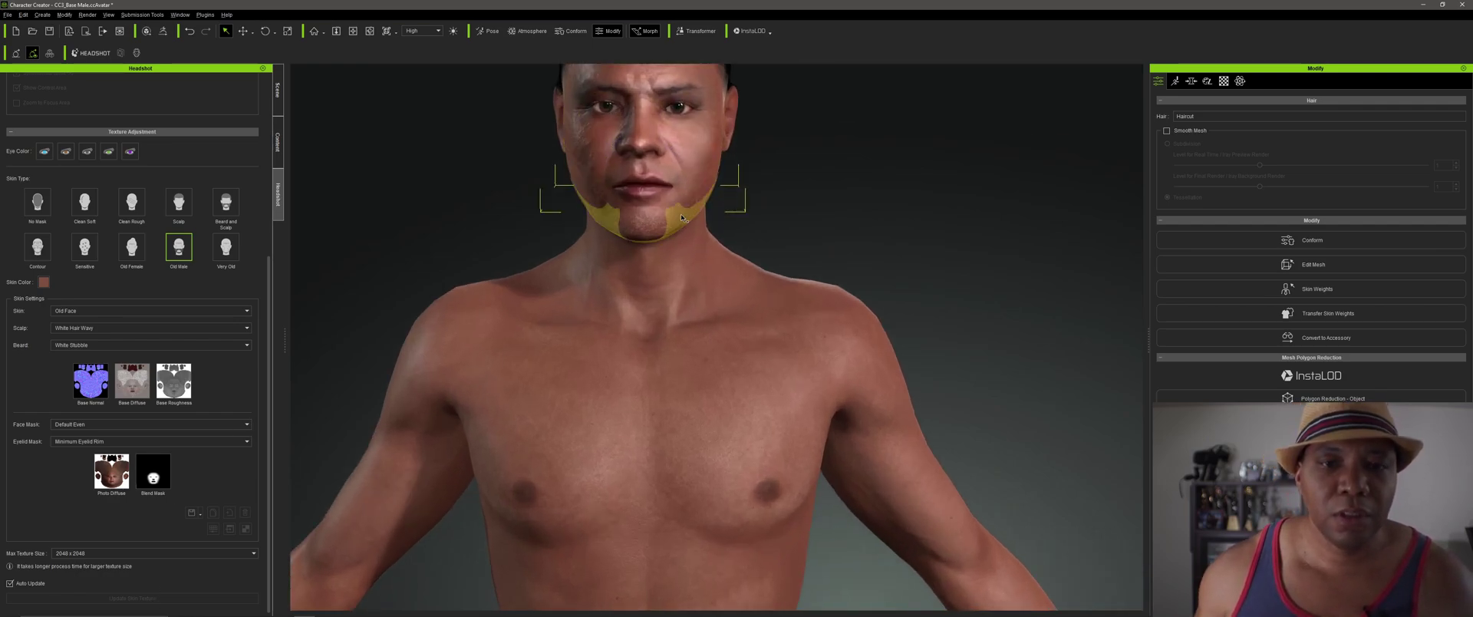
middle_drag(716, 245, 760, 315)
right_drag(694, 230, 625, 198)
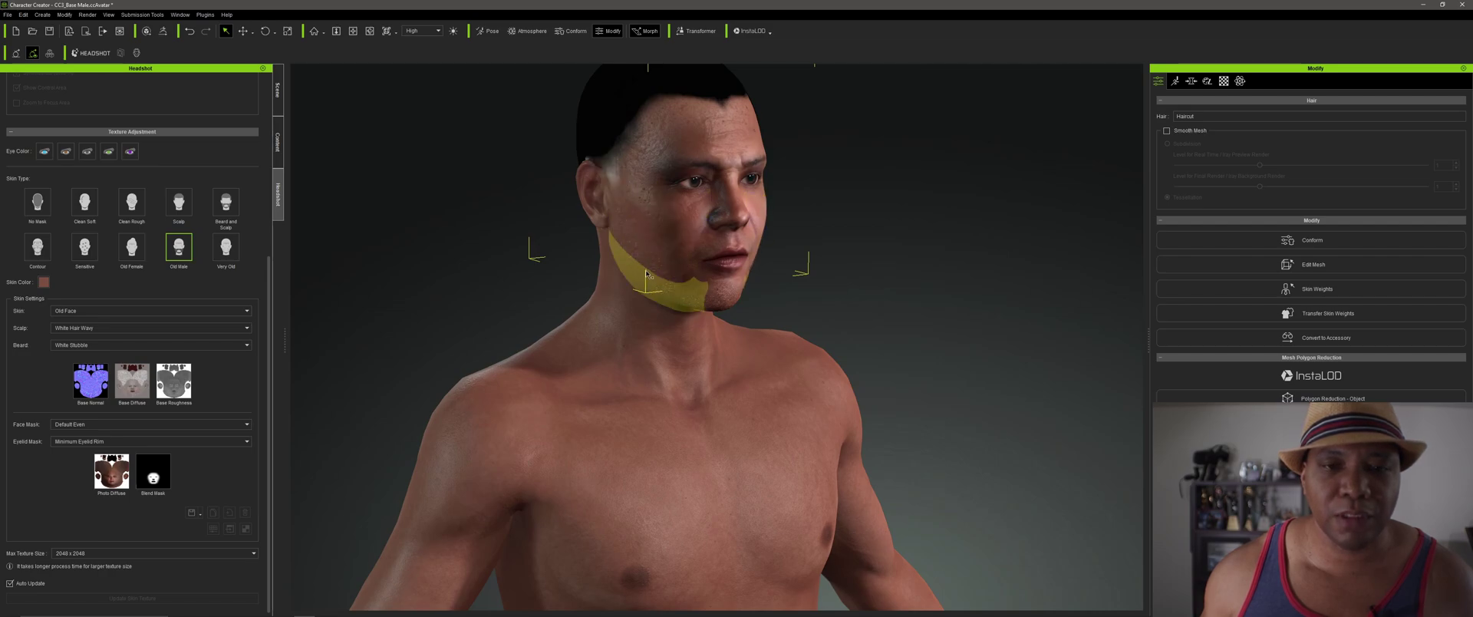
right_drag(761, 294, 733, 246)
scroll(766, 288, down, 3)
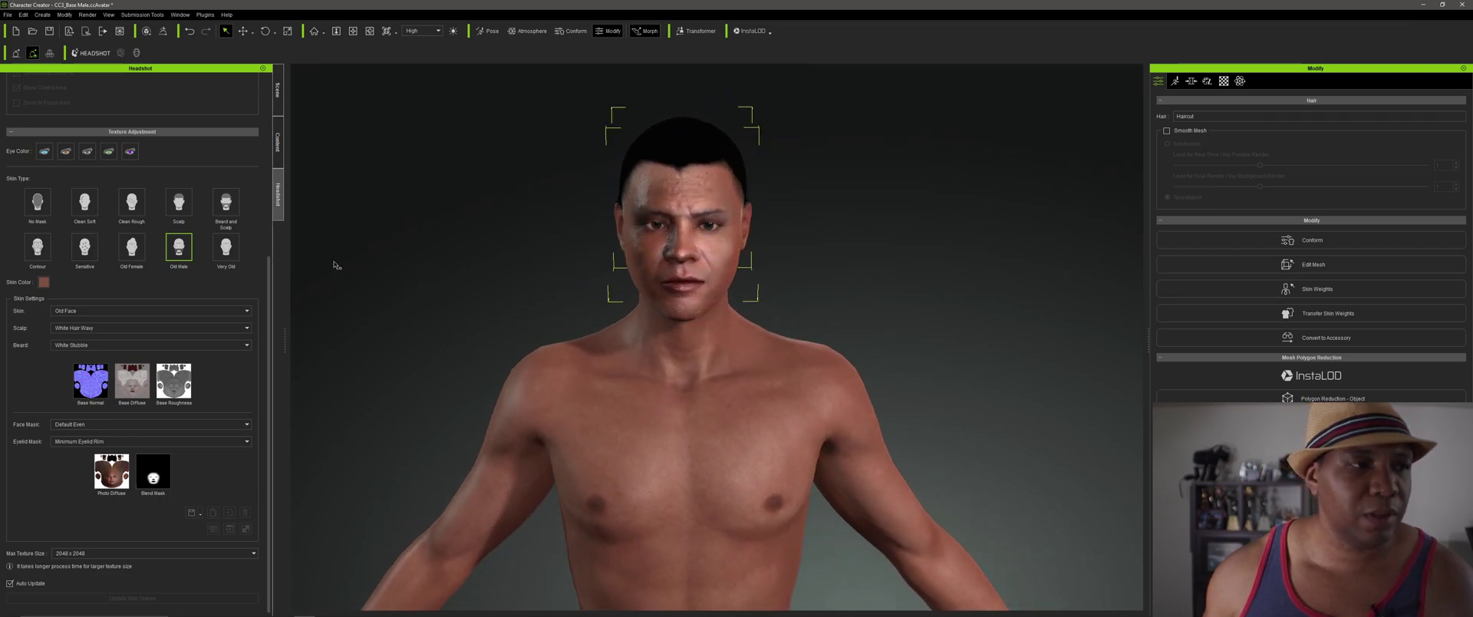
- Activate Sculpt Morph and reshape the head with Jaw Height 38, Face Lower Width 3, Face Upper Width -54 and Forehead Height 28
scroll(24, 227, up, 5)
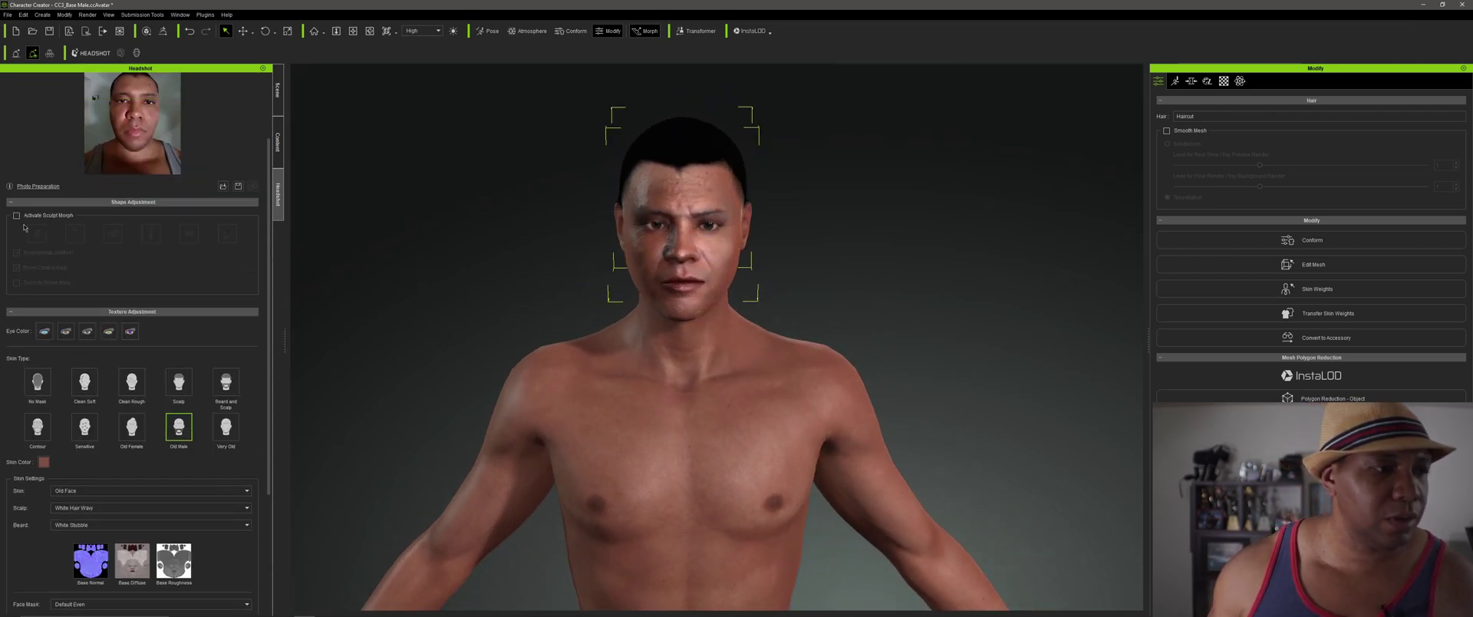
click(16, 216)
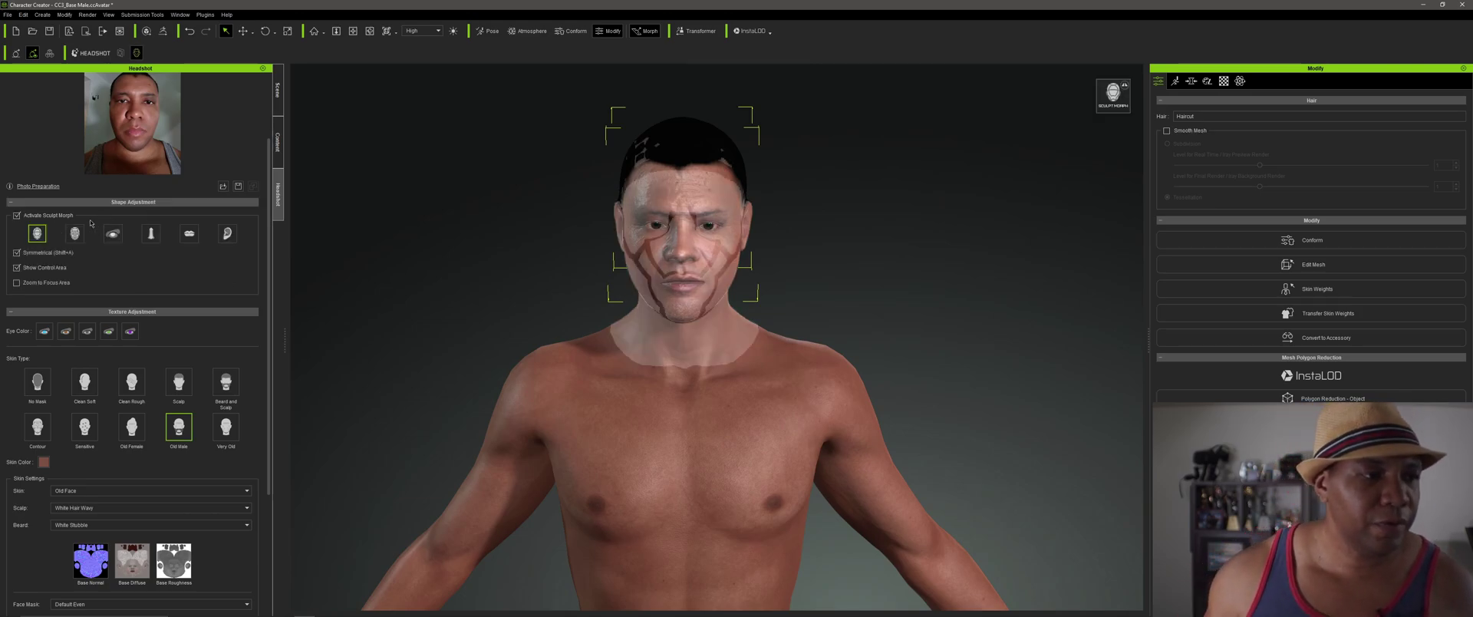
scroll(696, 238, up, 3)
scroll(745, 309, up, 1)
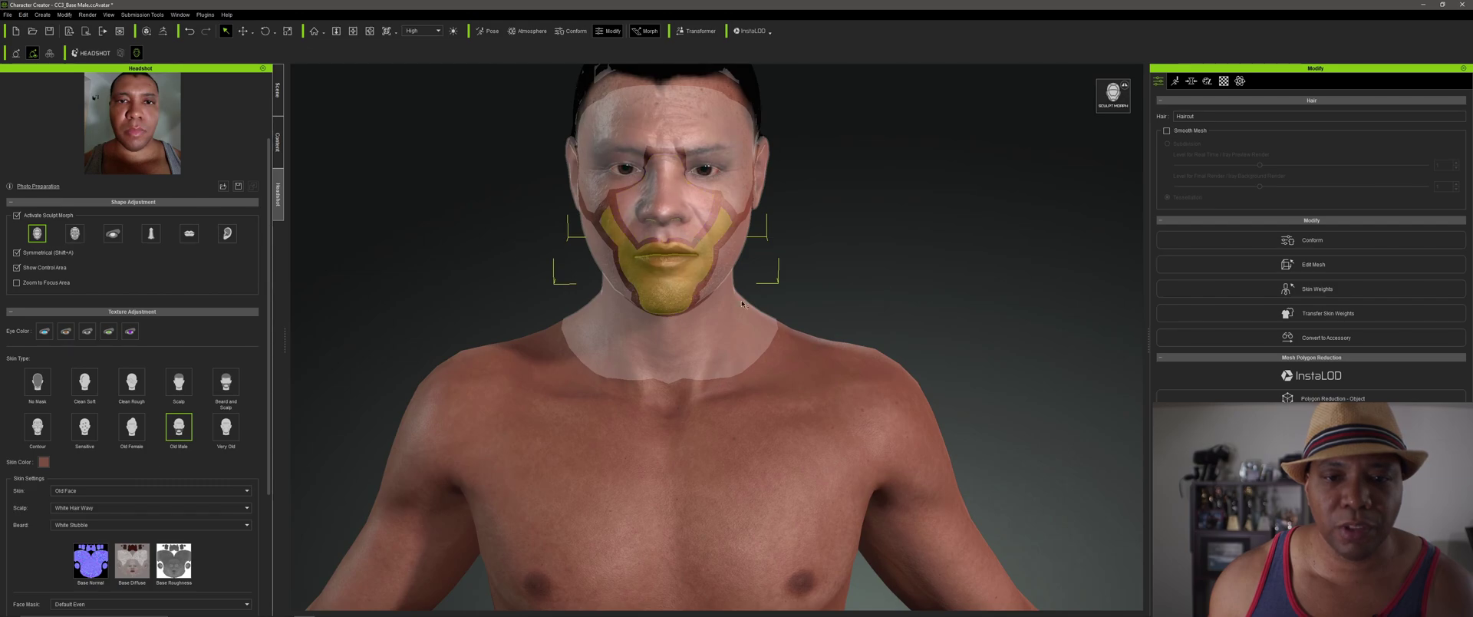
mouse_move(800, 269)
right_down()
mouse_move(792, 292)
mouse_move(798, 253)
right_up()
mouse_move(678, 296)
mouse_down()
mouse_move(675, 378)
mouse_move(674, 346)
mouse_up()
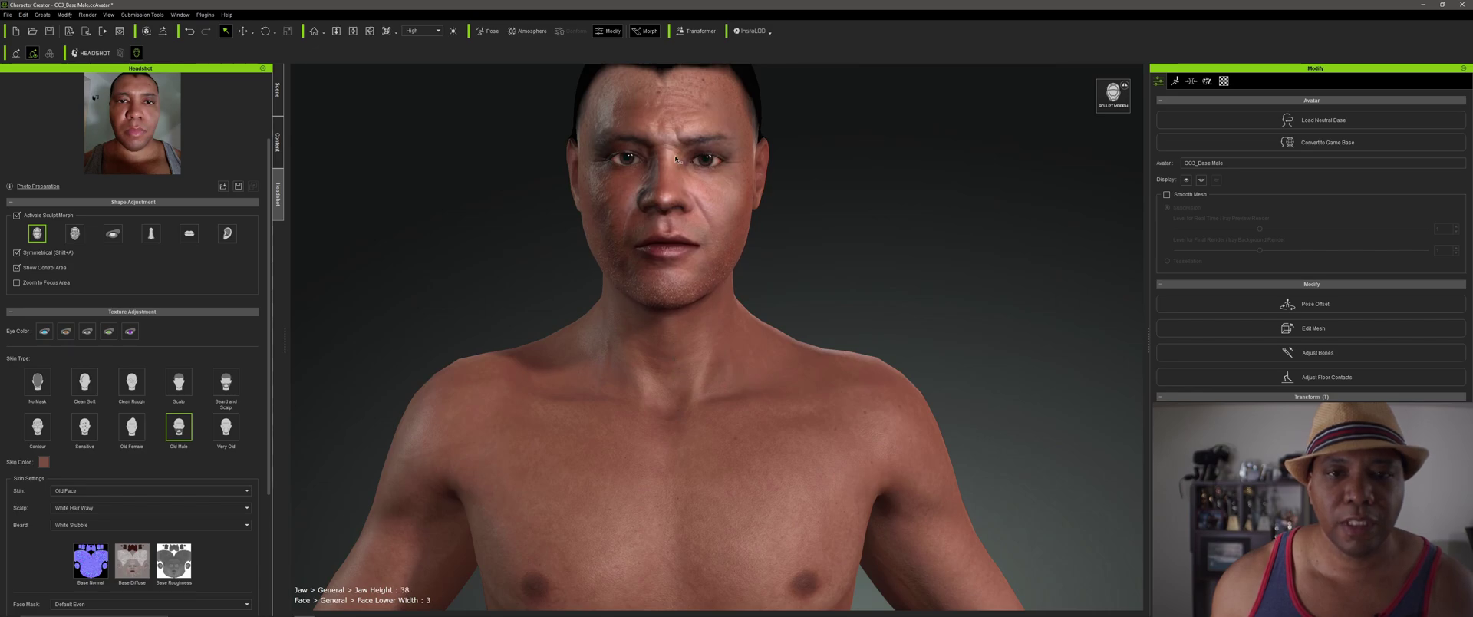
drag(674, 100, 657, 89)
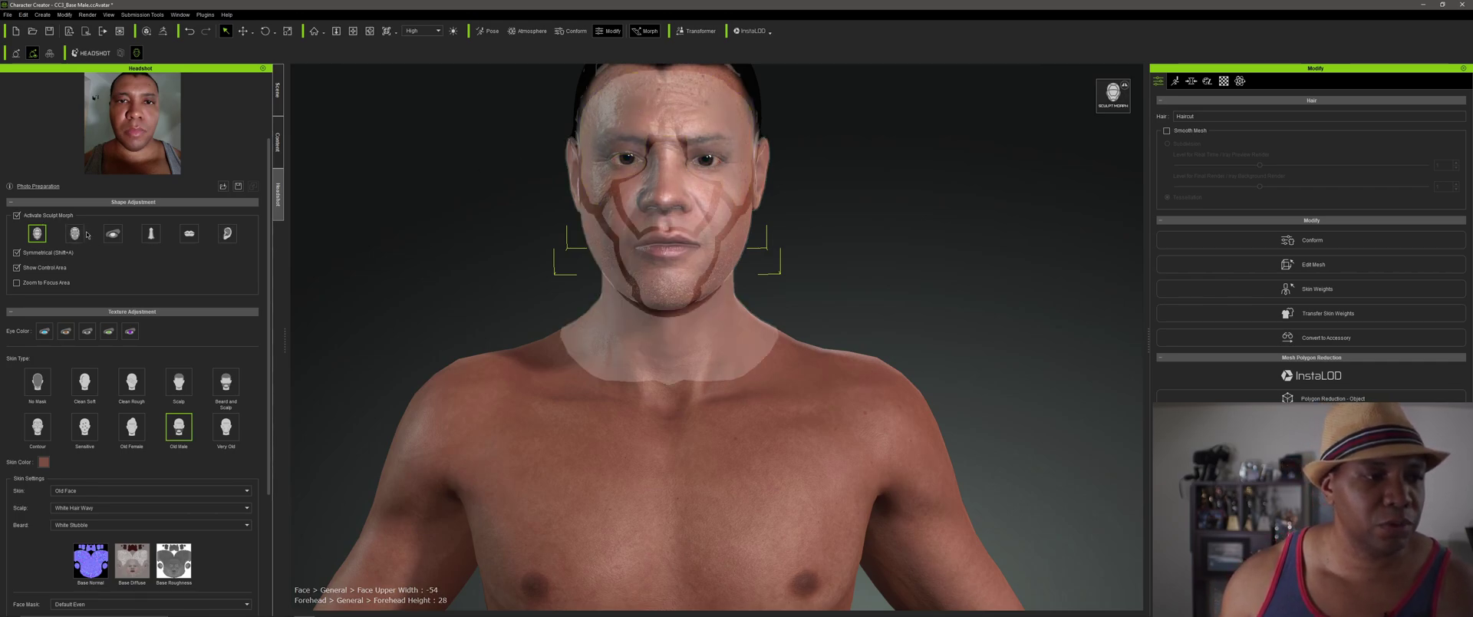
- Sculpt the eye area, and the nose with Nose Ridge Lower Width -87, Nose Height -3, Nose Tip Width -50 and Nose Tip Height 7
click(113, 235)
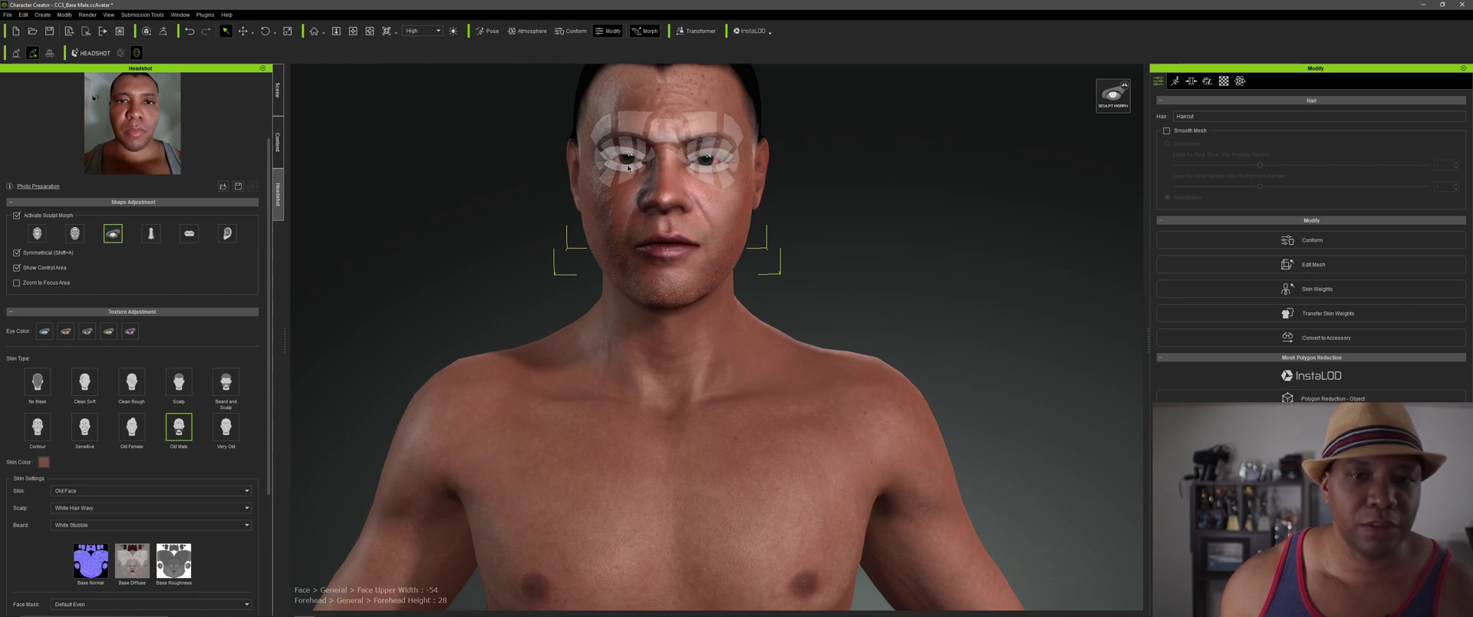
drag(600, 164, 710, 186)
click(151, 233)
drag(585, 173, 581, 170)
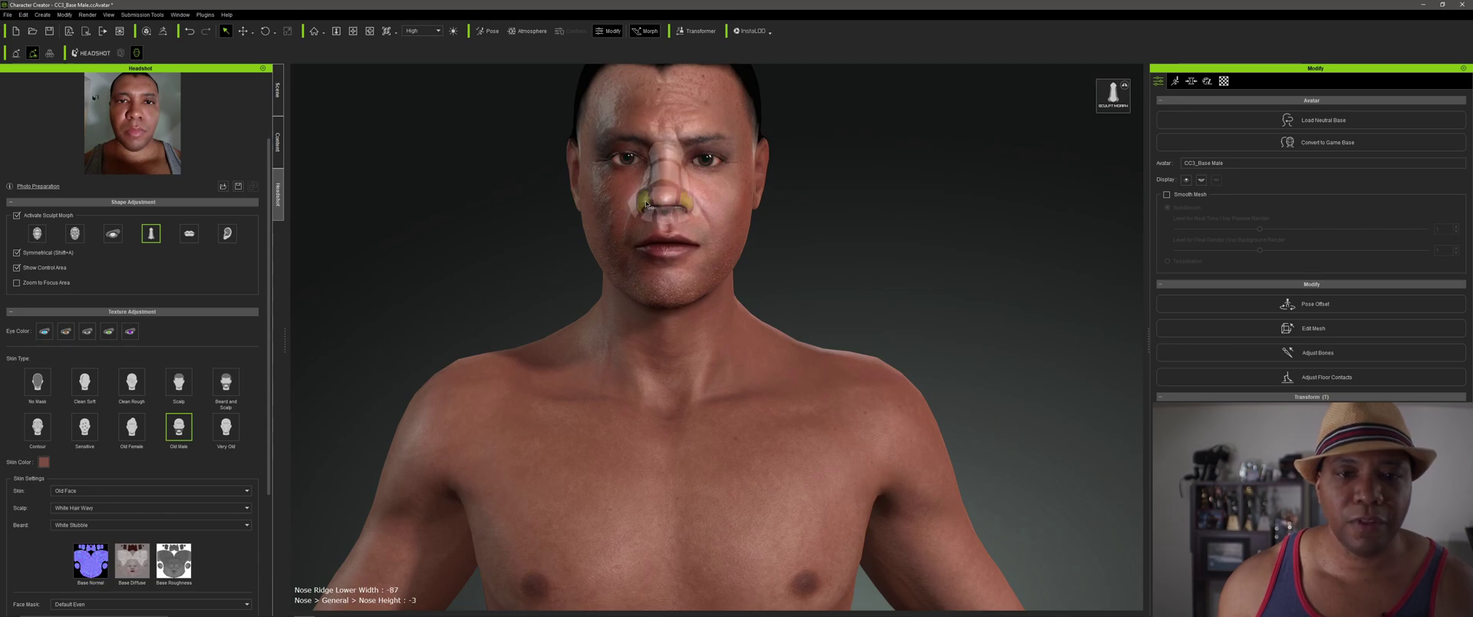
drag(650, 199, 629, 179)
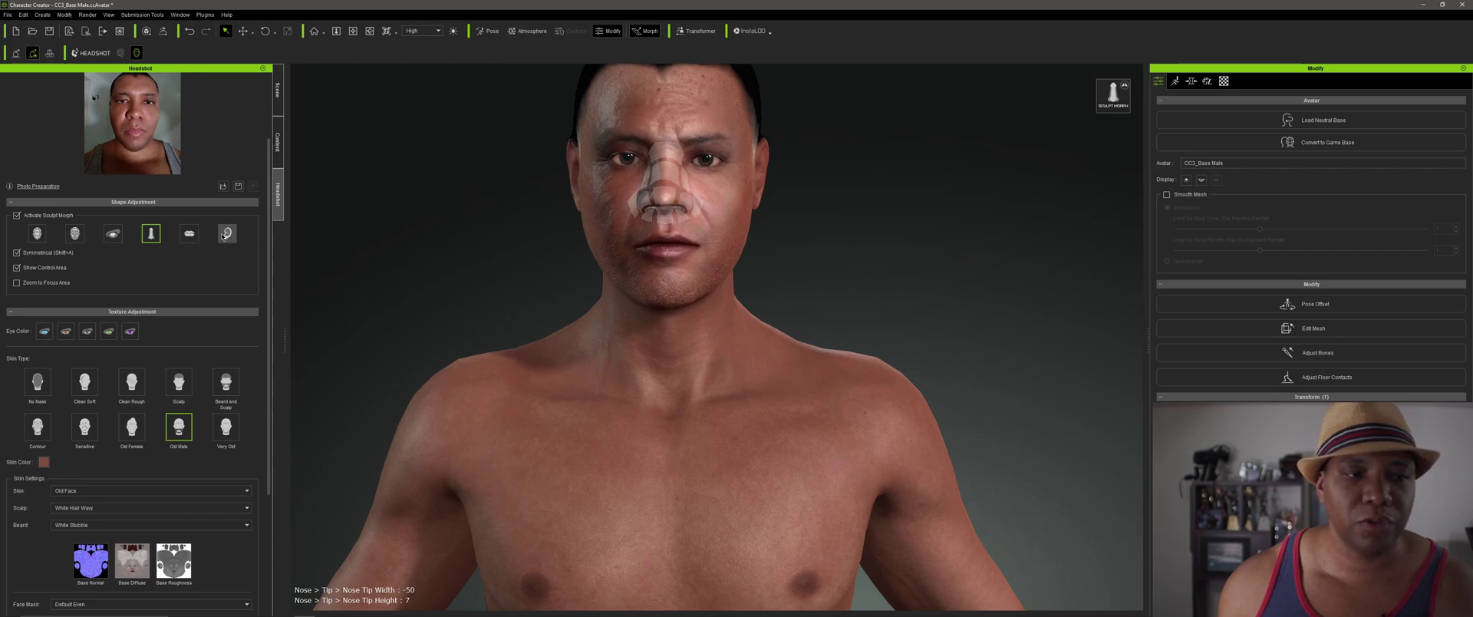
- Sculpt the ears outward symmetrically with Ear Outer Angle 20 and Ear Top Height -4
click(228, 234)
click(567, 157)
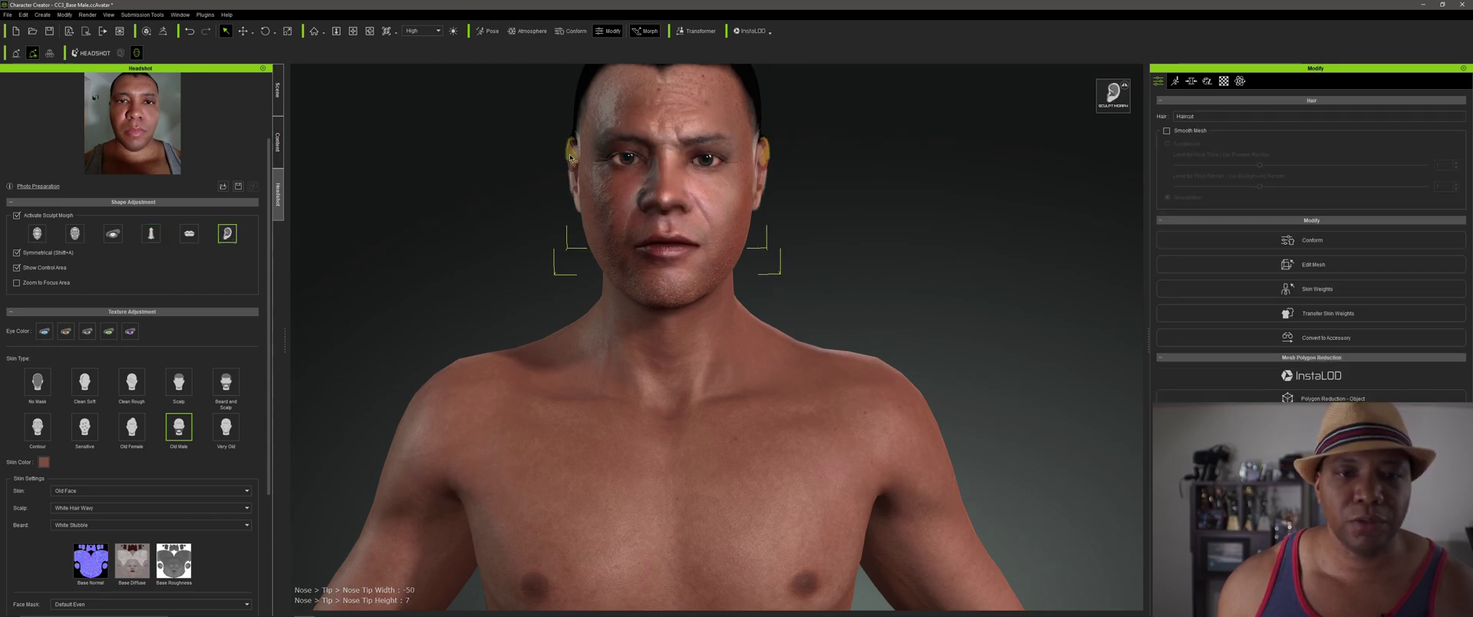
drag(562, 158, 563, 161)
scroll(705, 261, down, 3)
right_drag(750, 309, 723, 340)
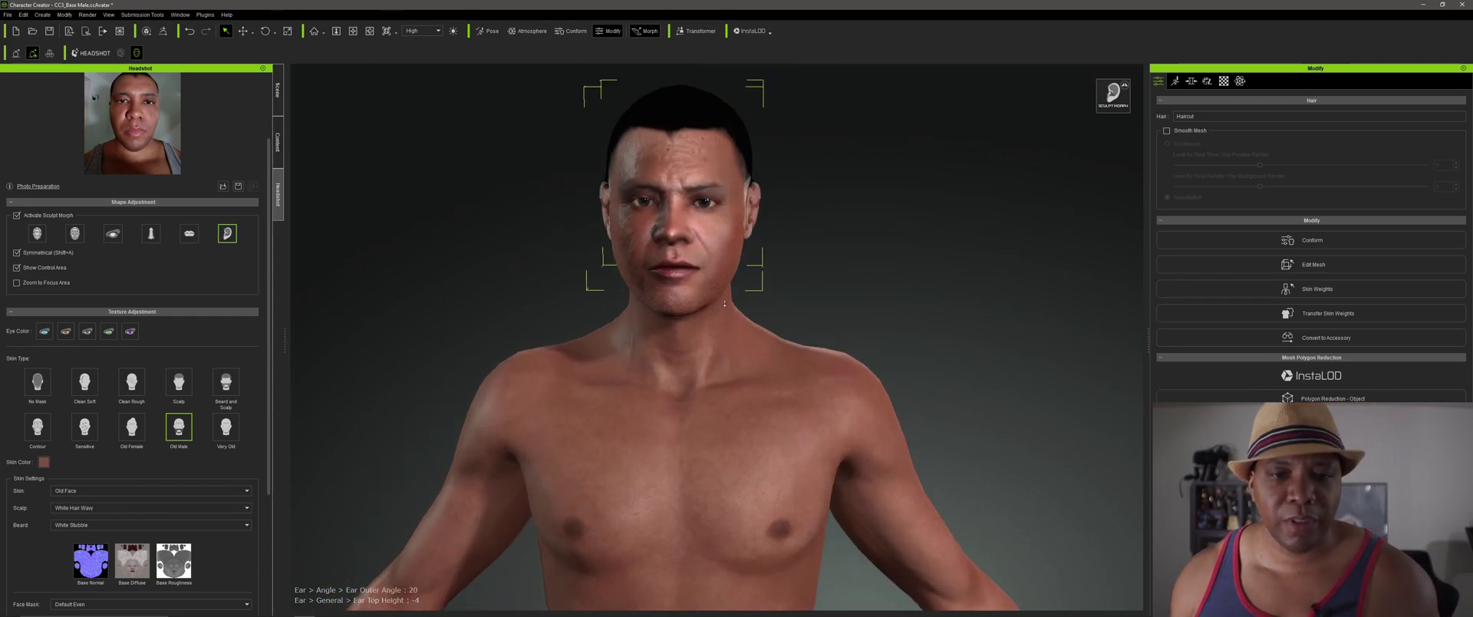
- Examine the reshaped head and ears up close from the front and at a slight angle
scroll(718, 329, up, 5)
middle_drag(712, 318, 711, 331)
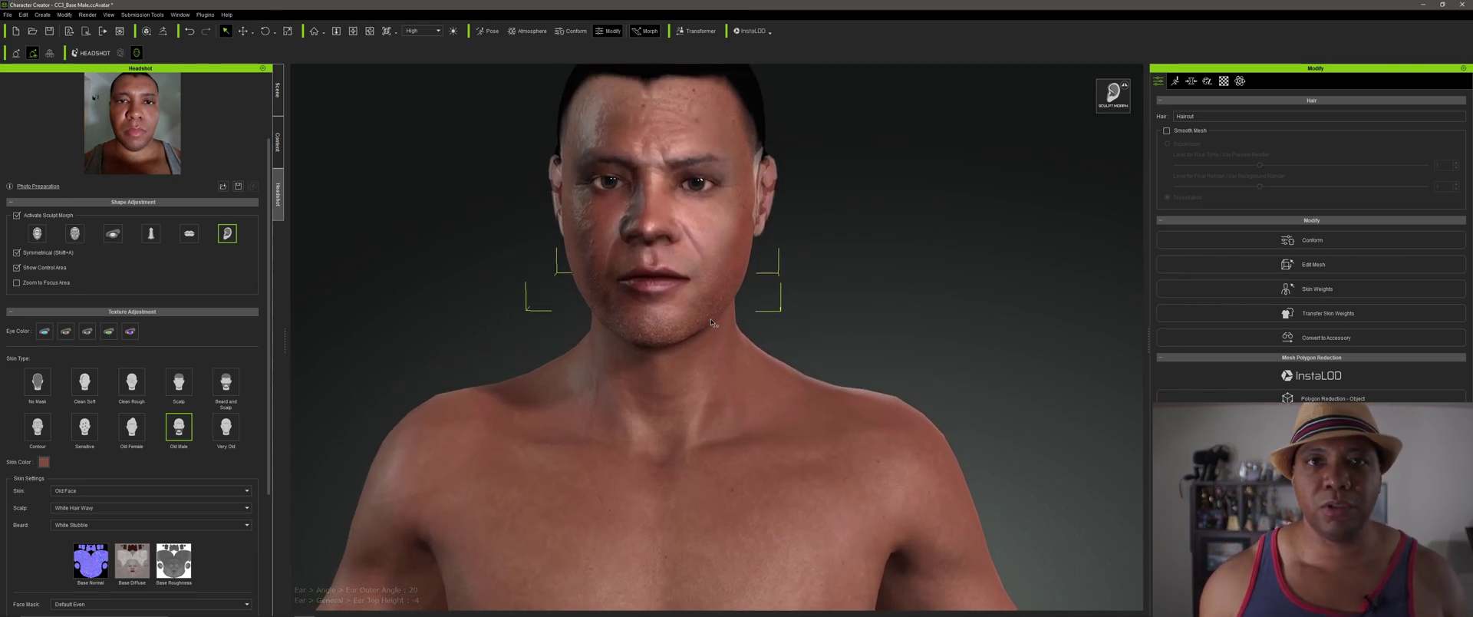
middle_drag(712, 322, 819, 442)
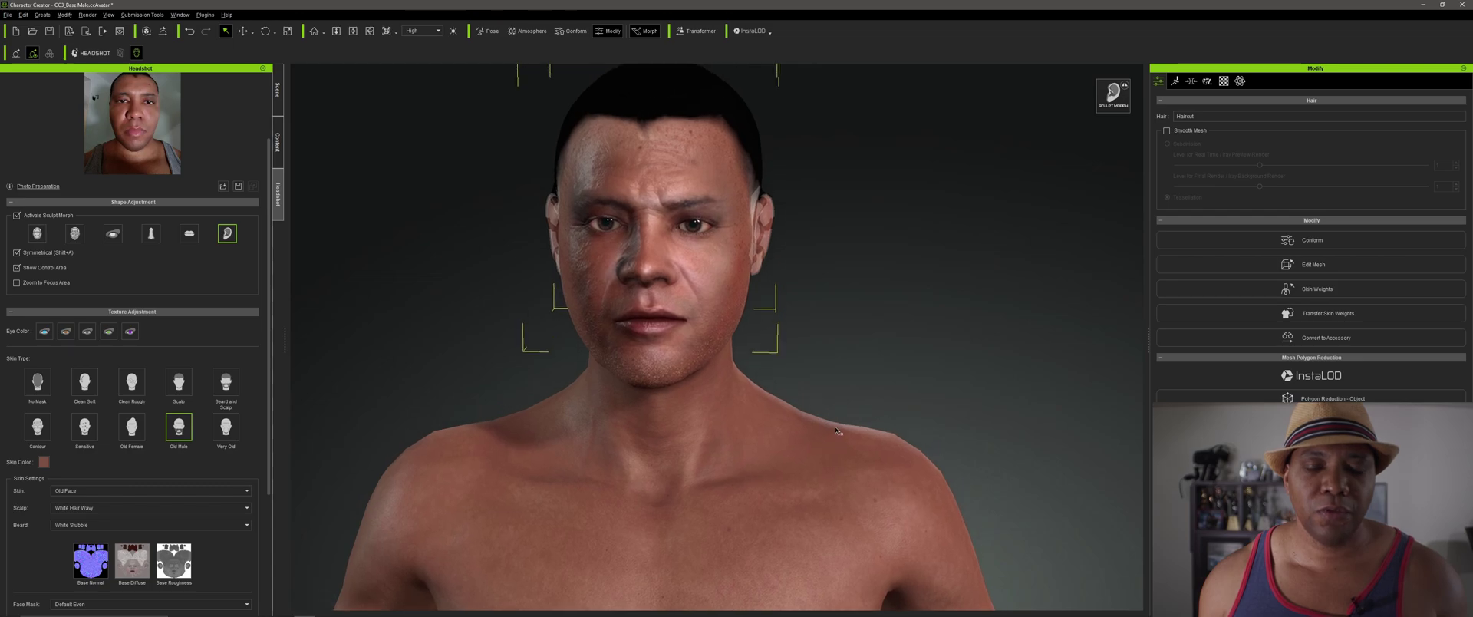
right_drag(820, 405, 867, 457)
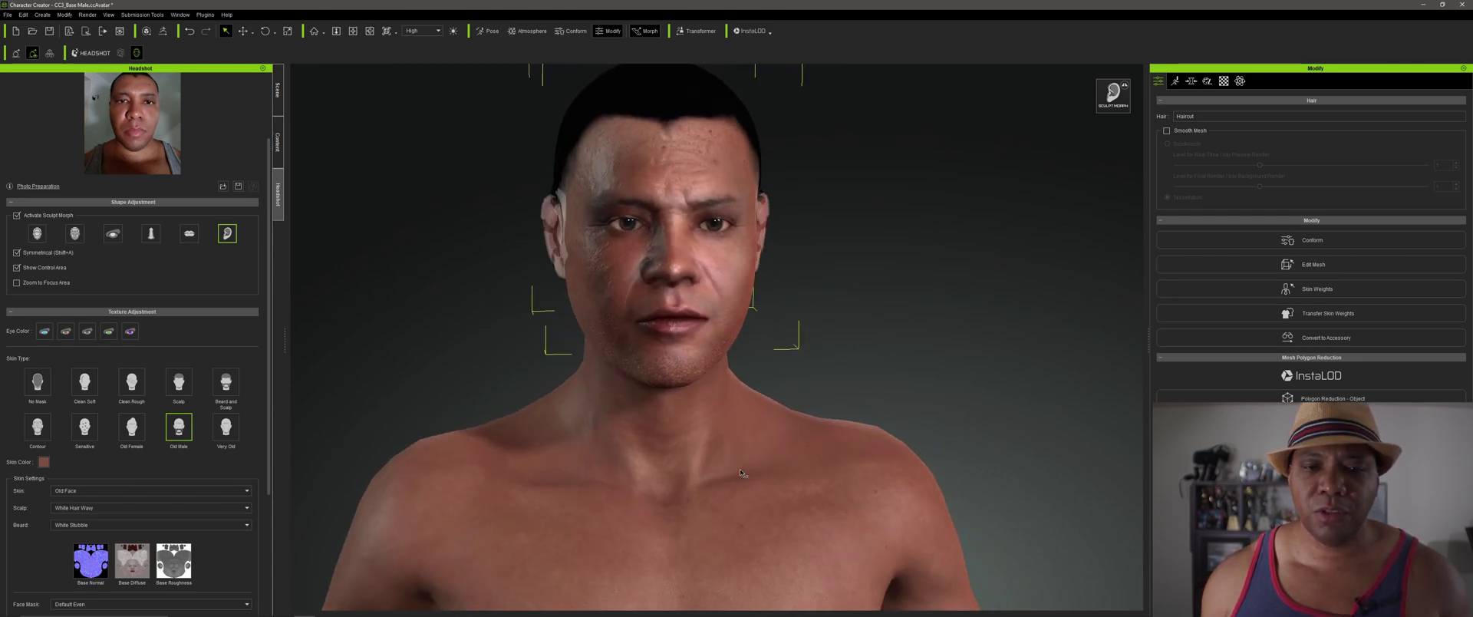
scroll(721, 445, down, 4)
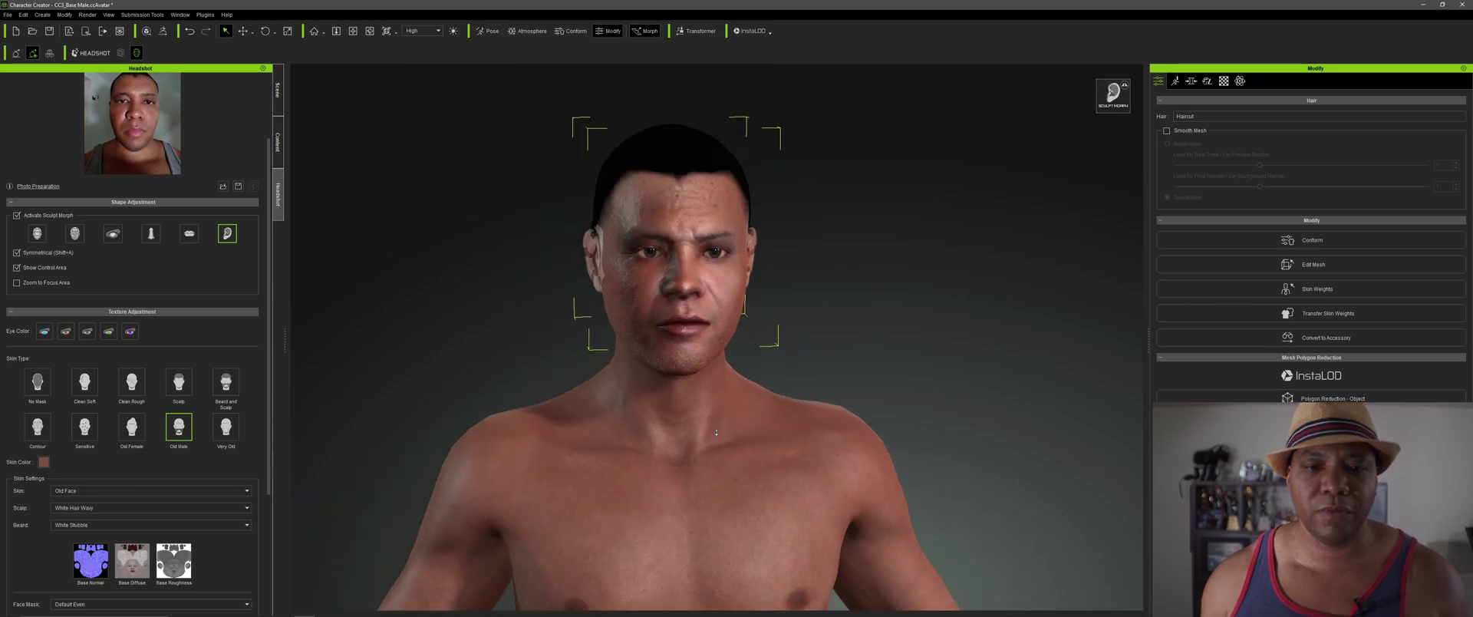
- Switch Headshot to Pro mode and generate a male character with Clean Rough skin from the same face photo
scroll(222, 211, up, 2)
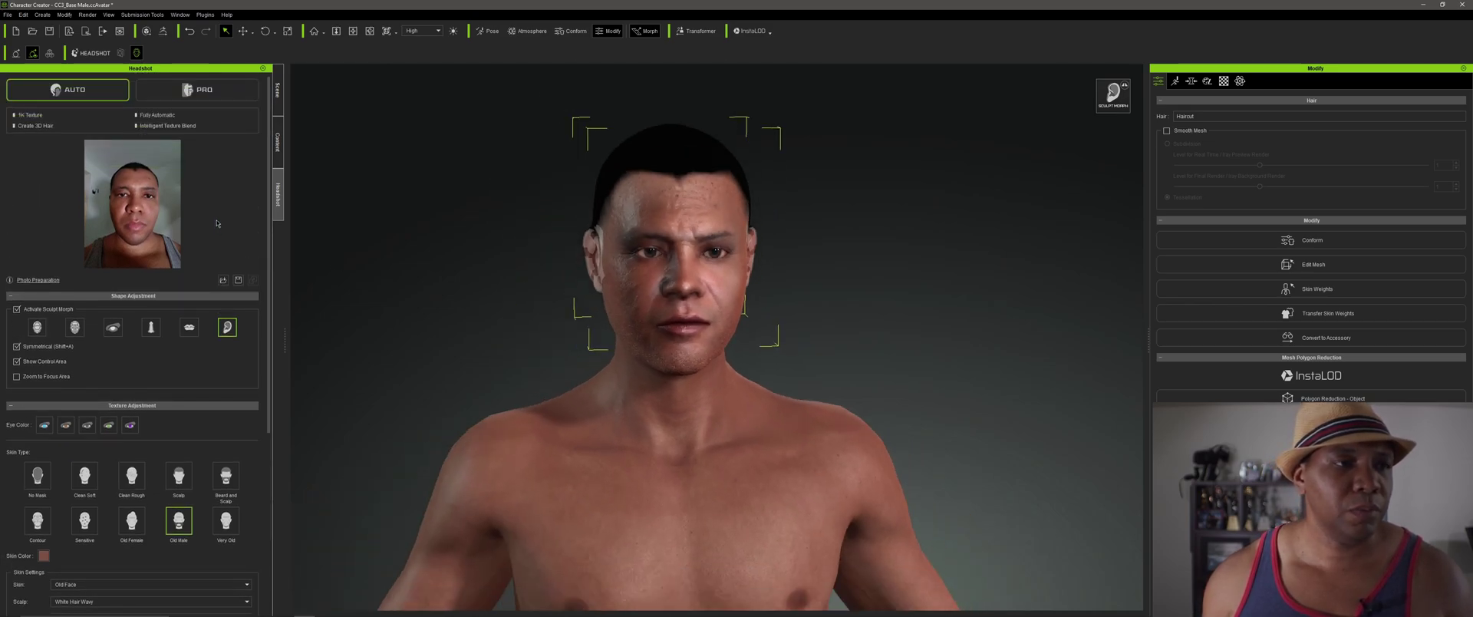
click(211, 98)
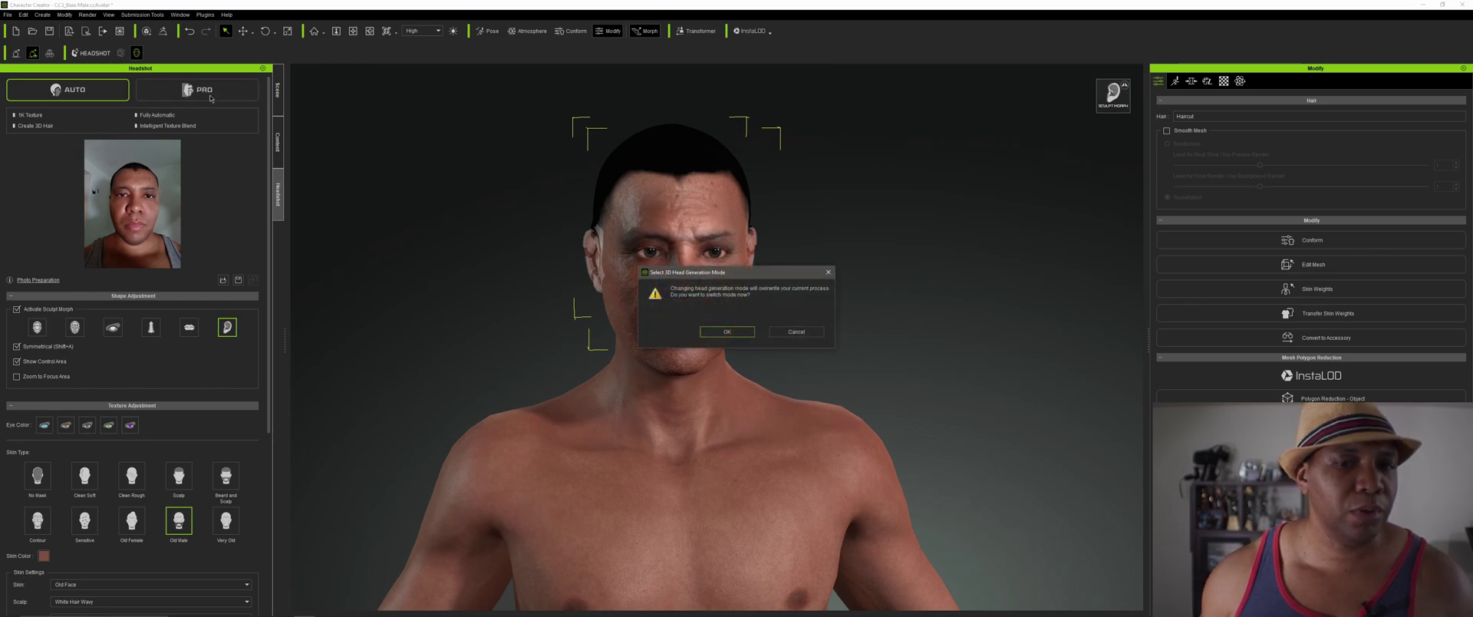
click(727, 331)
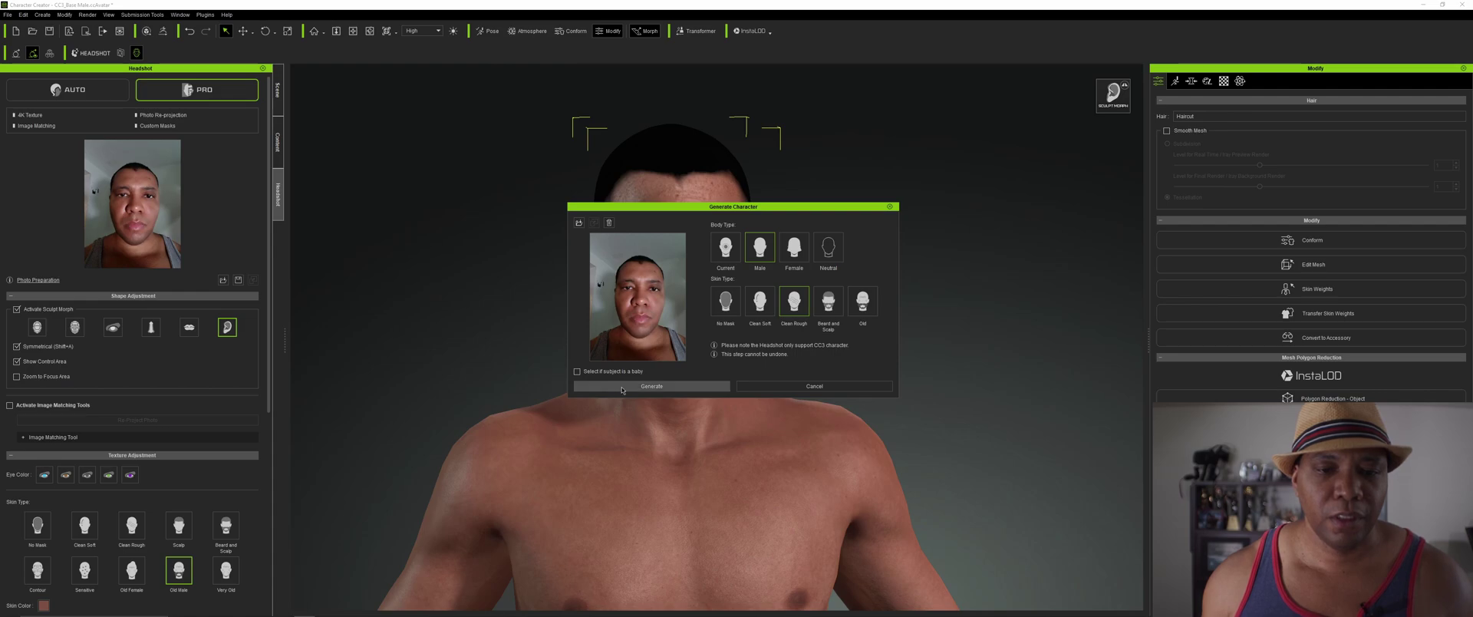
click(663, 386)
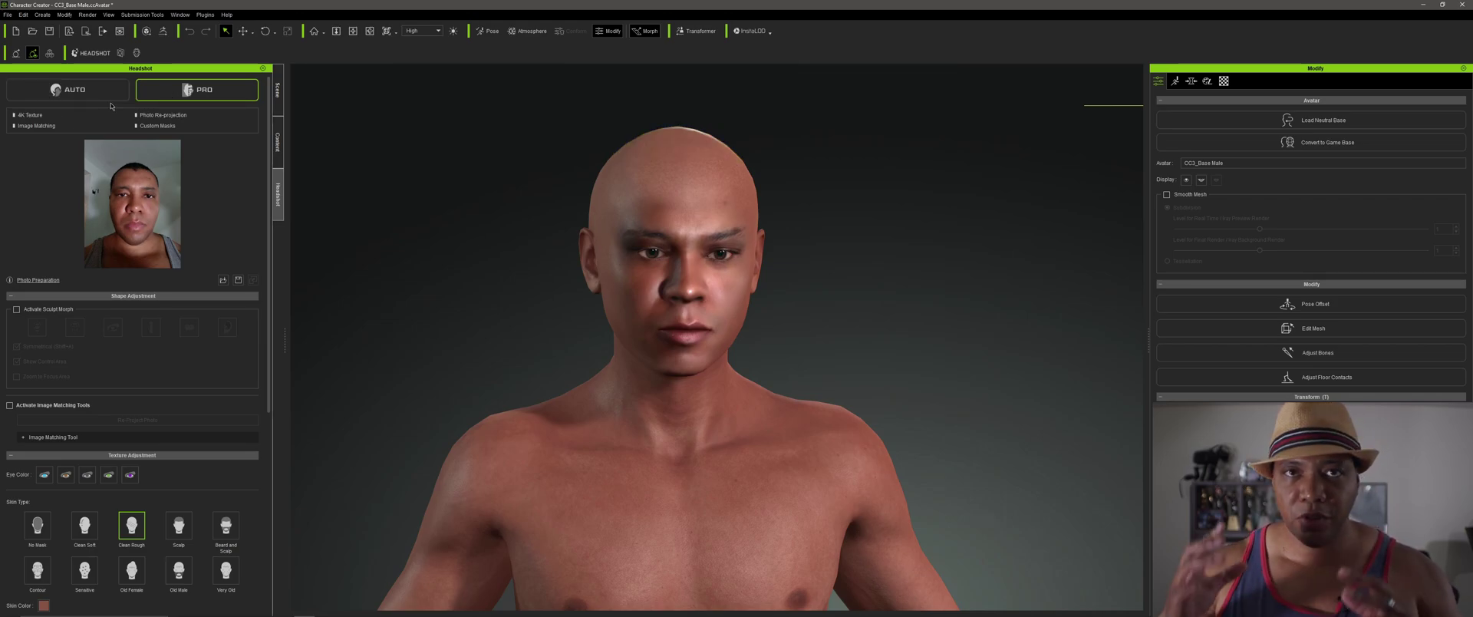
click(80, 91)
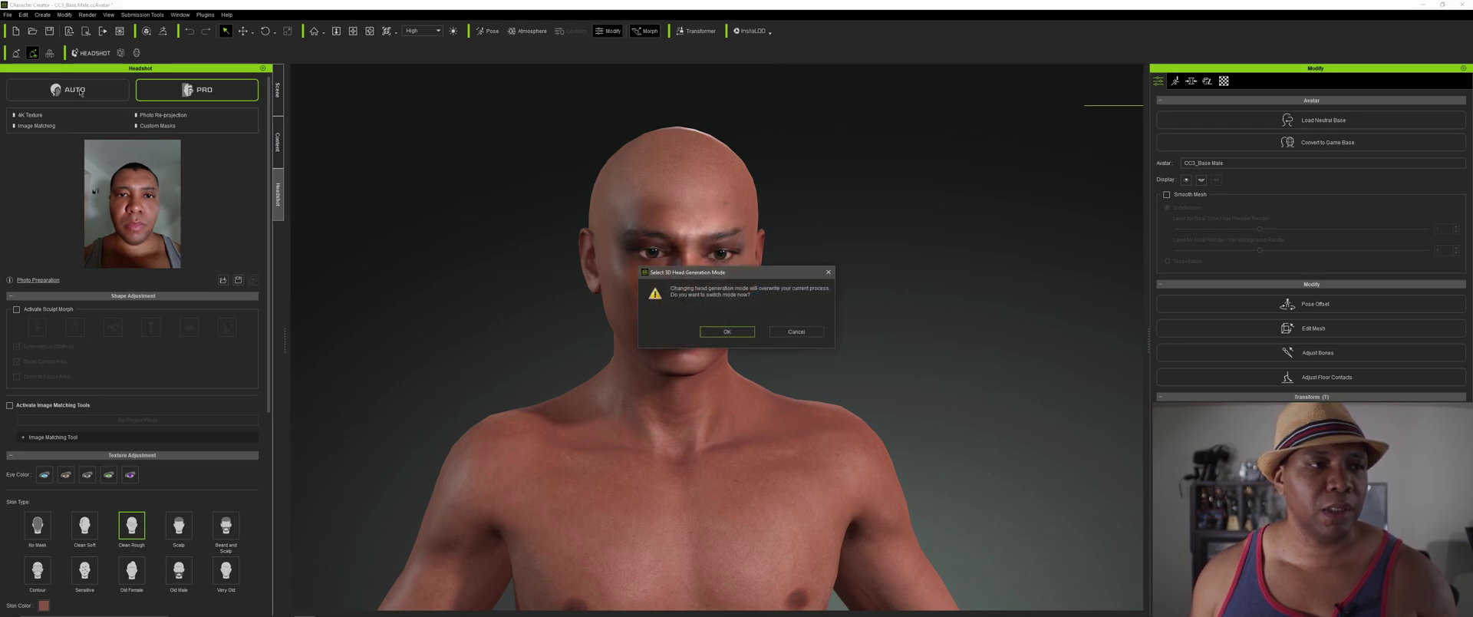
click(811, 335)
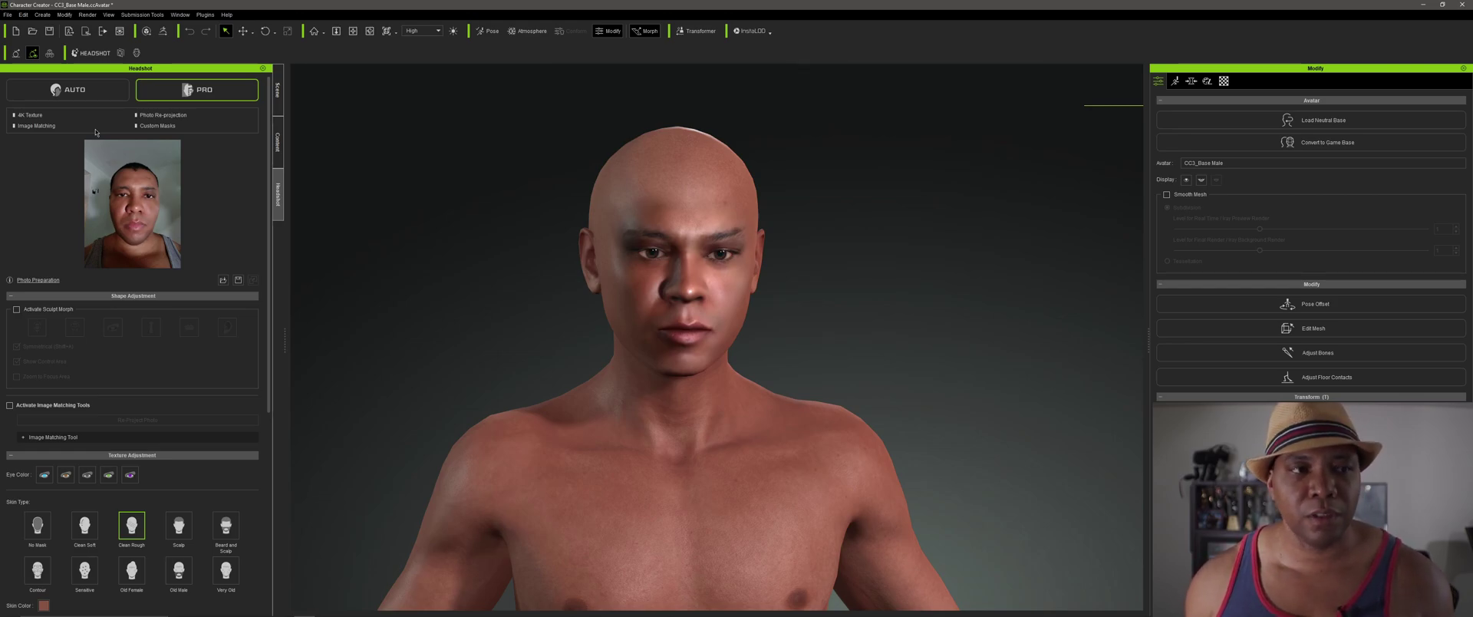
- Activate the Image Matching Tools to overlay the reference photo on the character's head
click(689, 235)
mouse_move(688, 223)
alt+right_down()
mouse_move(649, 224)
mouse_move(682, 230)
alt+right_up()
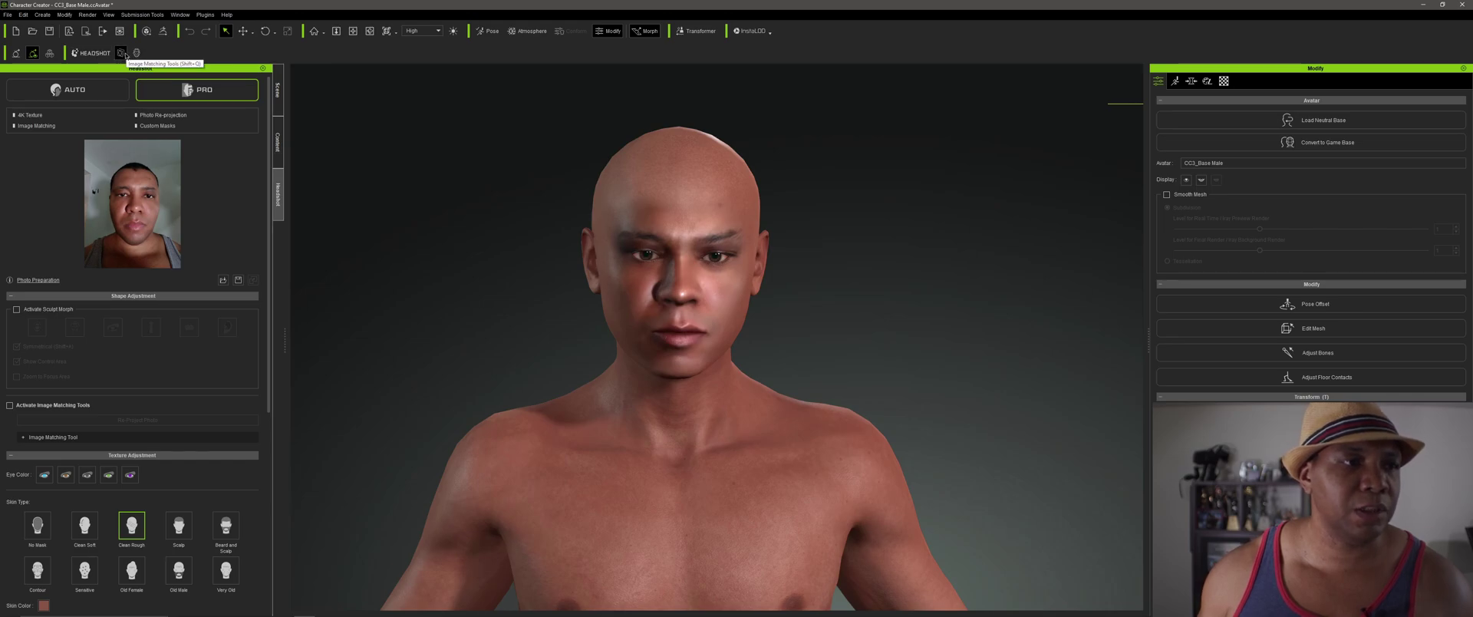
key(shift+q)
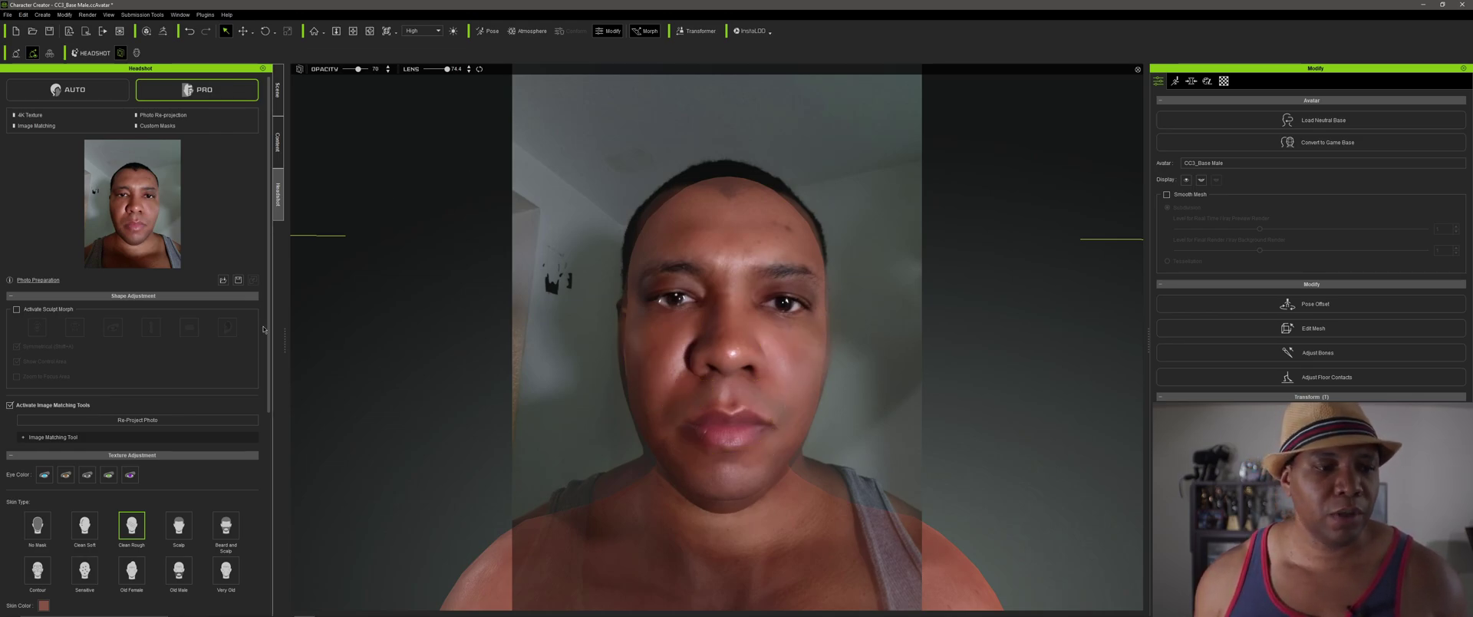
scroll(192, 405, down, 1)
scroll(192, 404, down, 1)
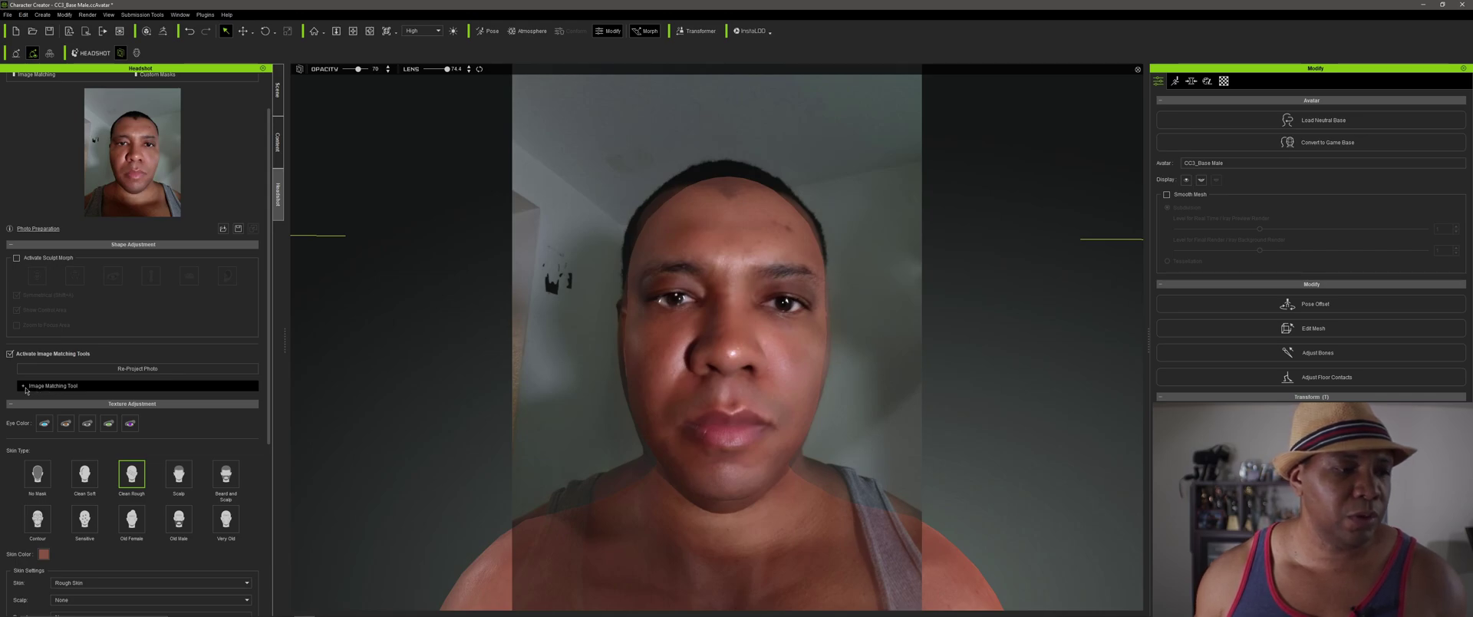
- Show the overlay photo in grayscale with Contrast 100 and Opacity about 72
click(30, 387)
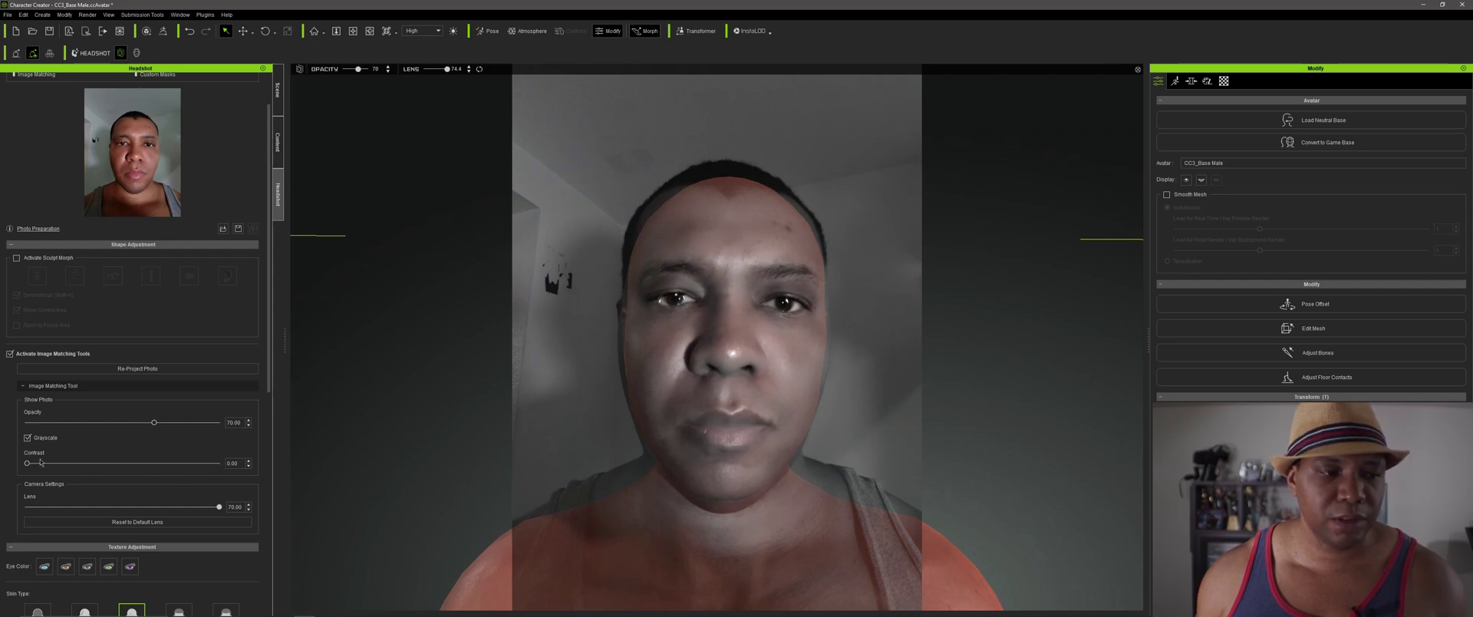
drag(46, 464, 216, 464)
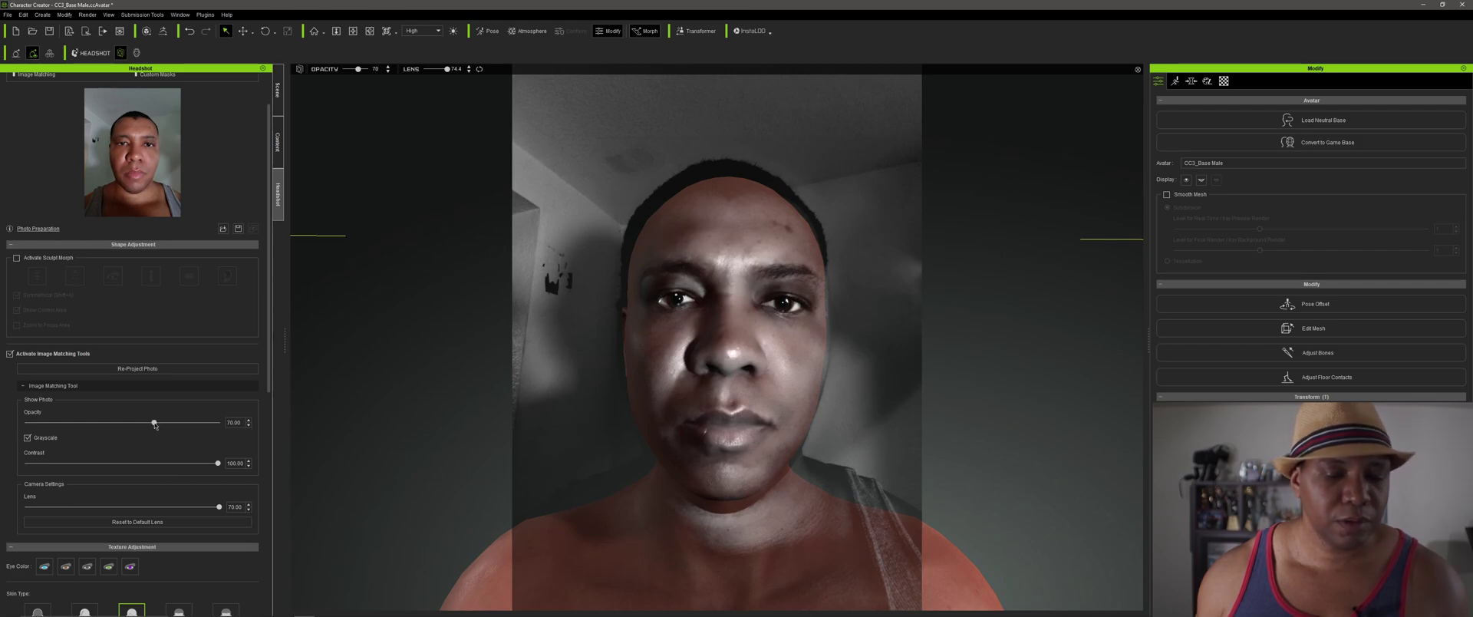
drag(135, 426, 176, 425)
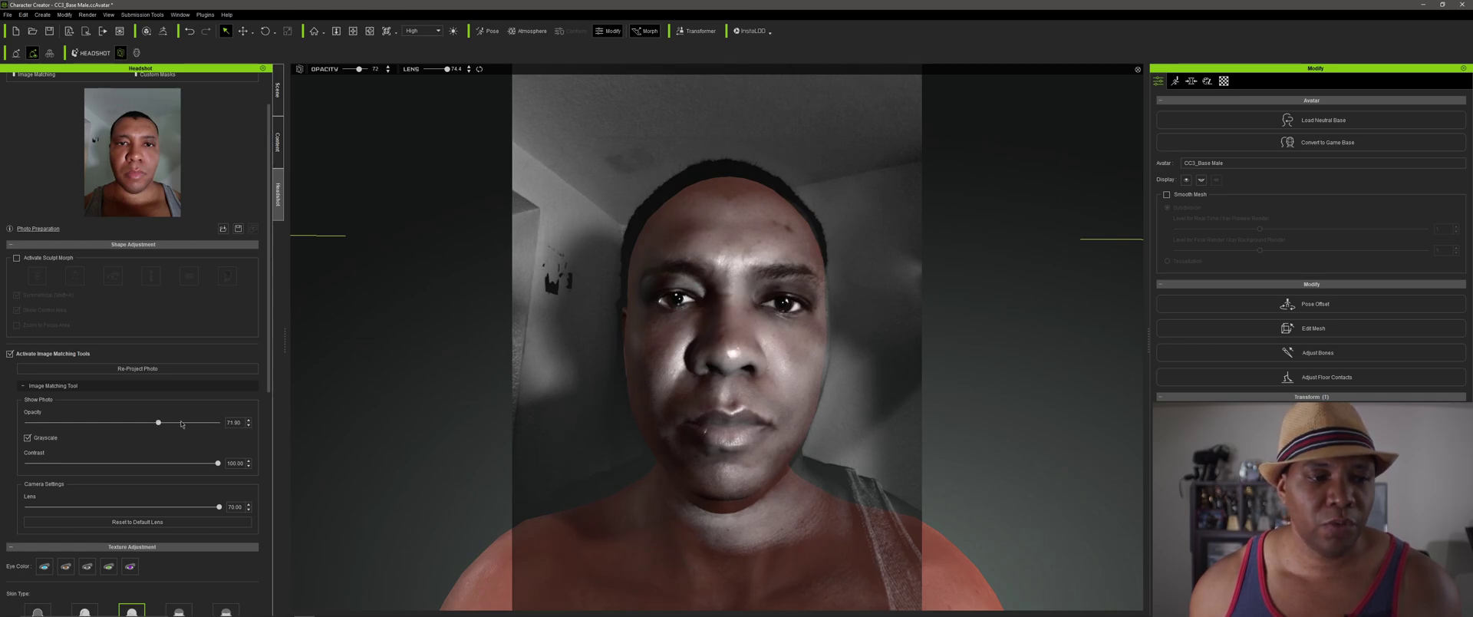
drag(166, 426, 158, 425)
- Activate Sculpt Morph for the whole head and match the skull and jaw to the photo, with Jaw Height 1 and Face Lower Width -6
scroll(58, 307, up, 2)
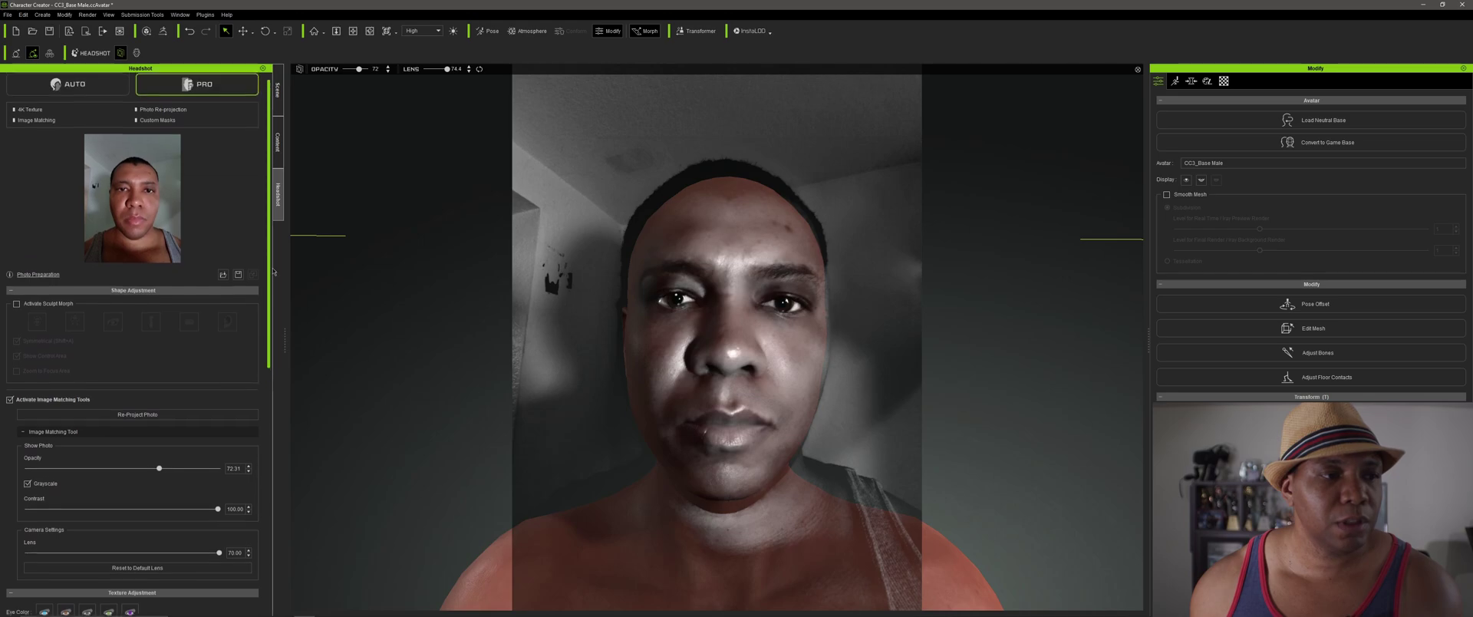
click(17, 310)
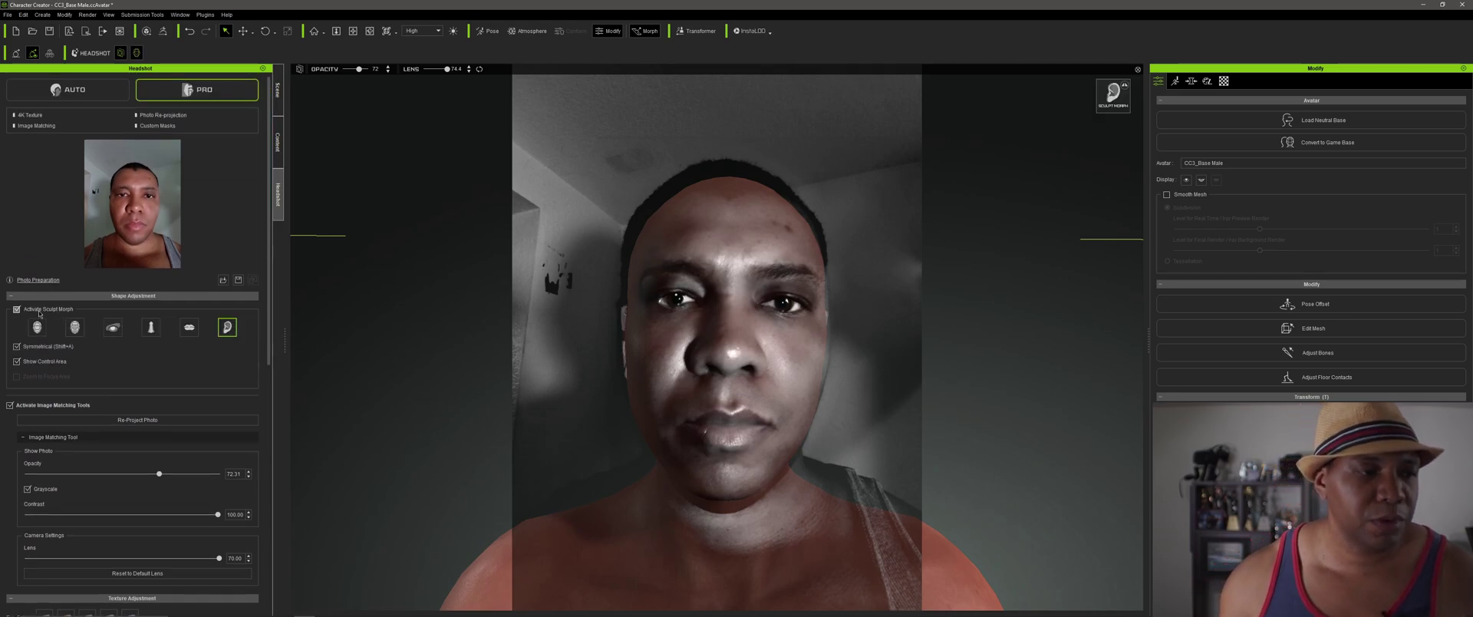
click(38, 328)
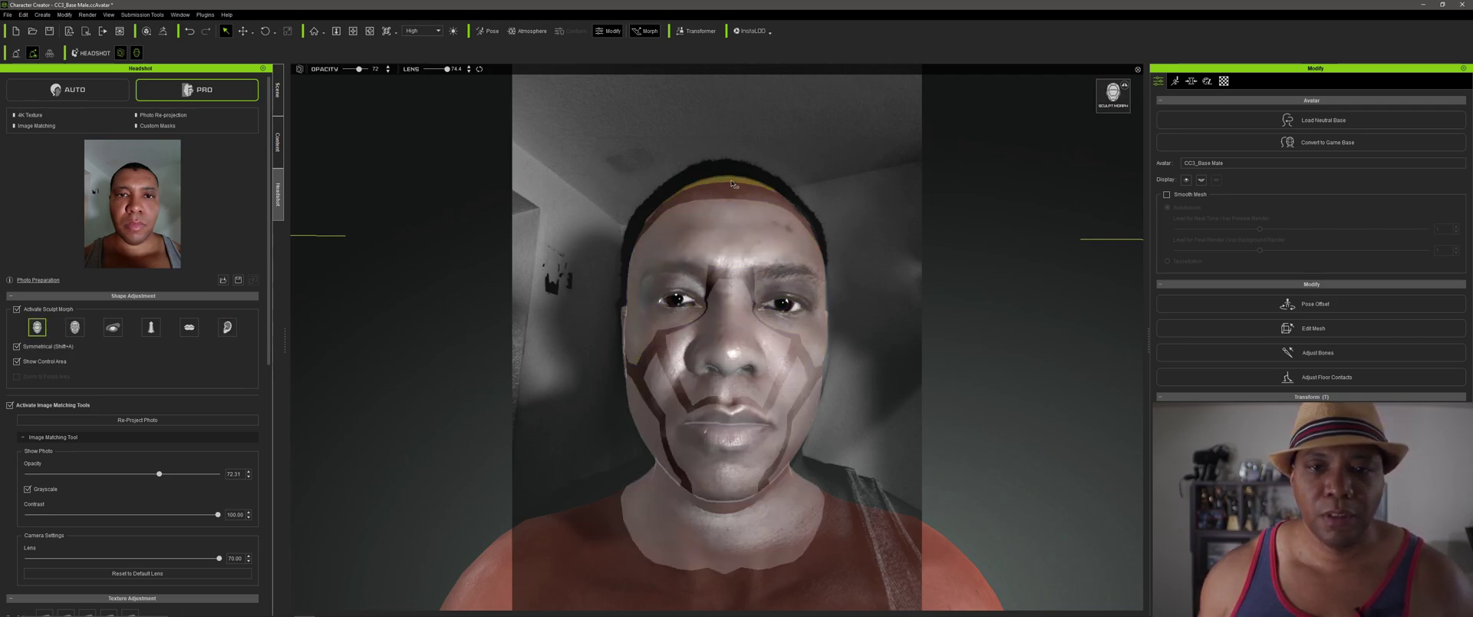
drag(729, 178, 743, 276)
drag(735, 331, 734, 245)
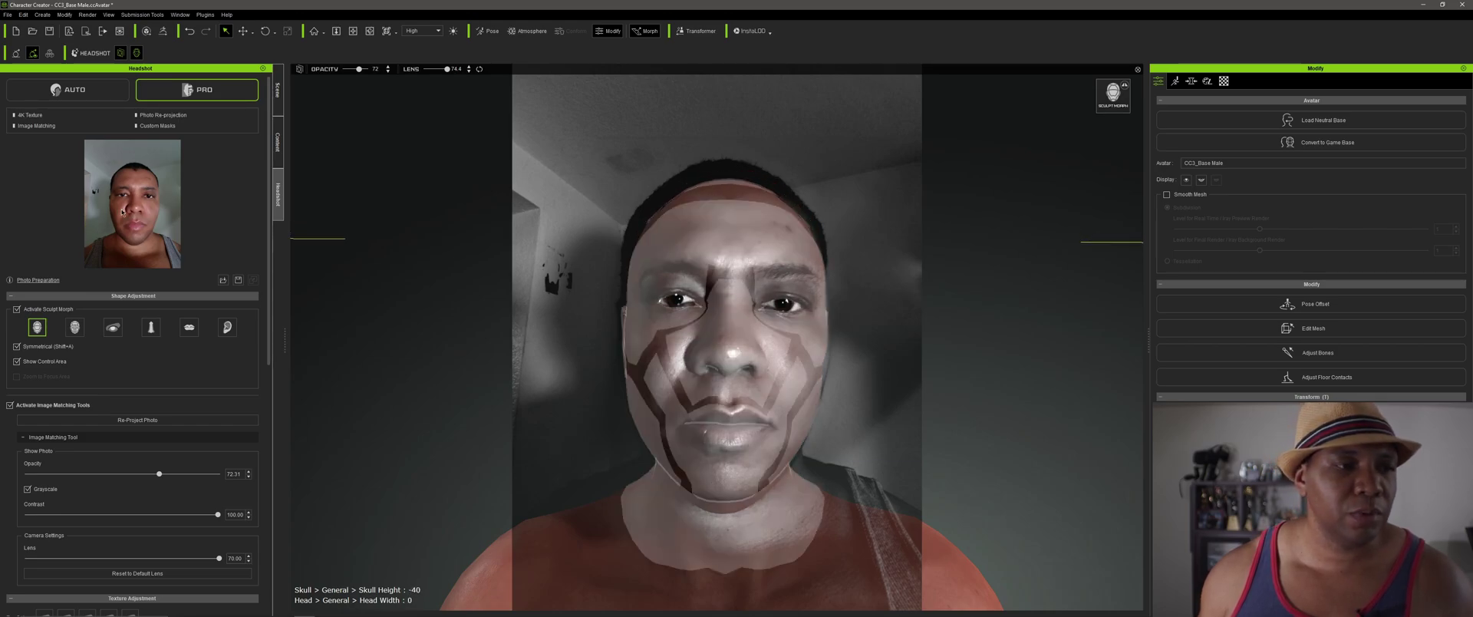
drag(735, 190, 727, 181)
mouse_move(720, 502)
mouse_down()
mouse_move(725, 520)
mouse_move(723, 447)
mouse_move(729, 483)
mouse_up()
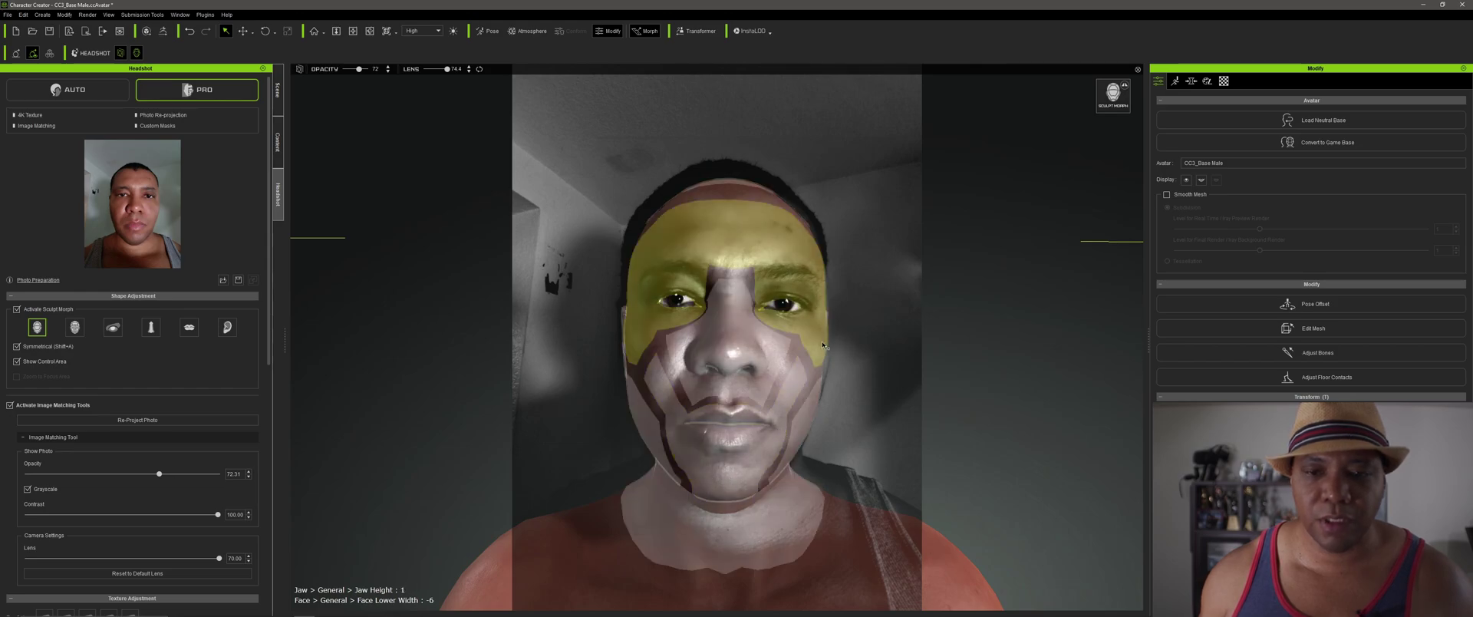
- Match the sides of the face to the photo outline, bringing Face Upper Width to 11
drag(822, 366, 858, 352)
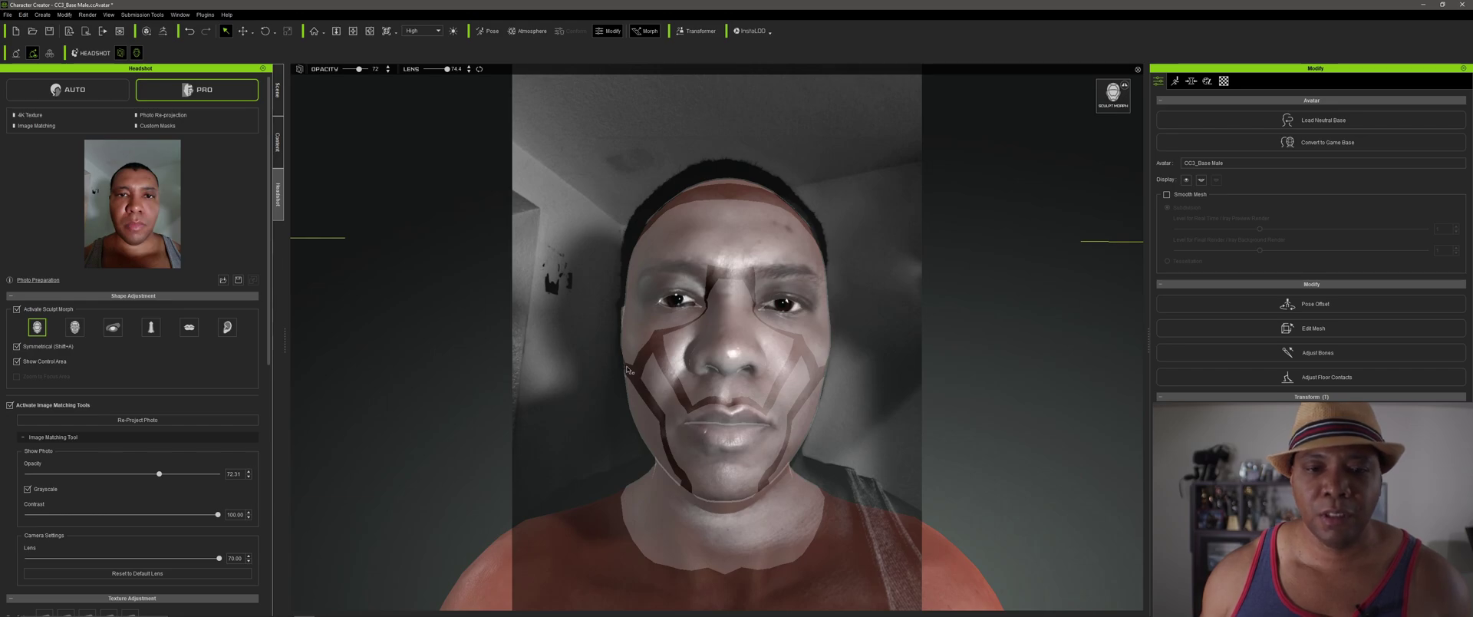
drag(628, 349, 679, 341)
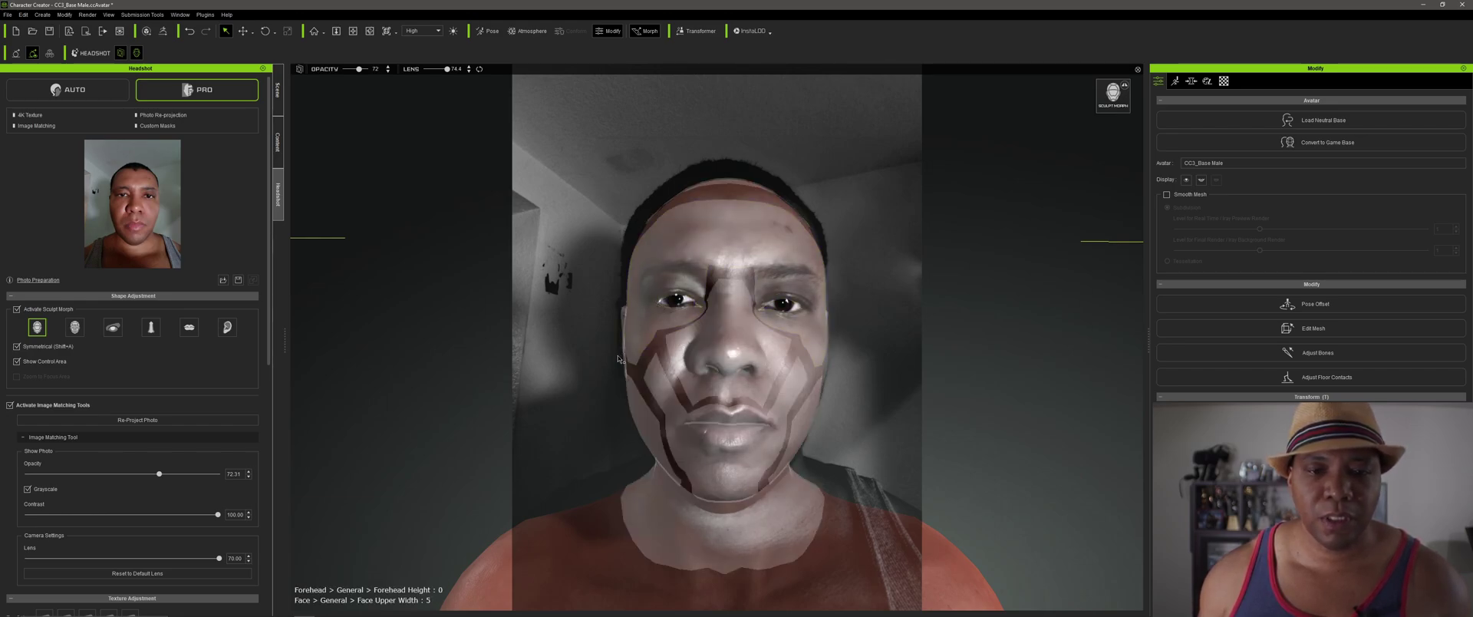
mouse_move(648, 418)
mouse_down()
mouse_move(672, 418)
mouse_move(653, 411)
mouse_up()
drag(819, 356, 825, 356)
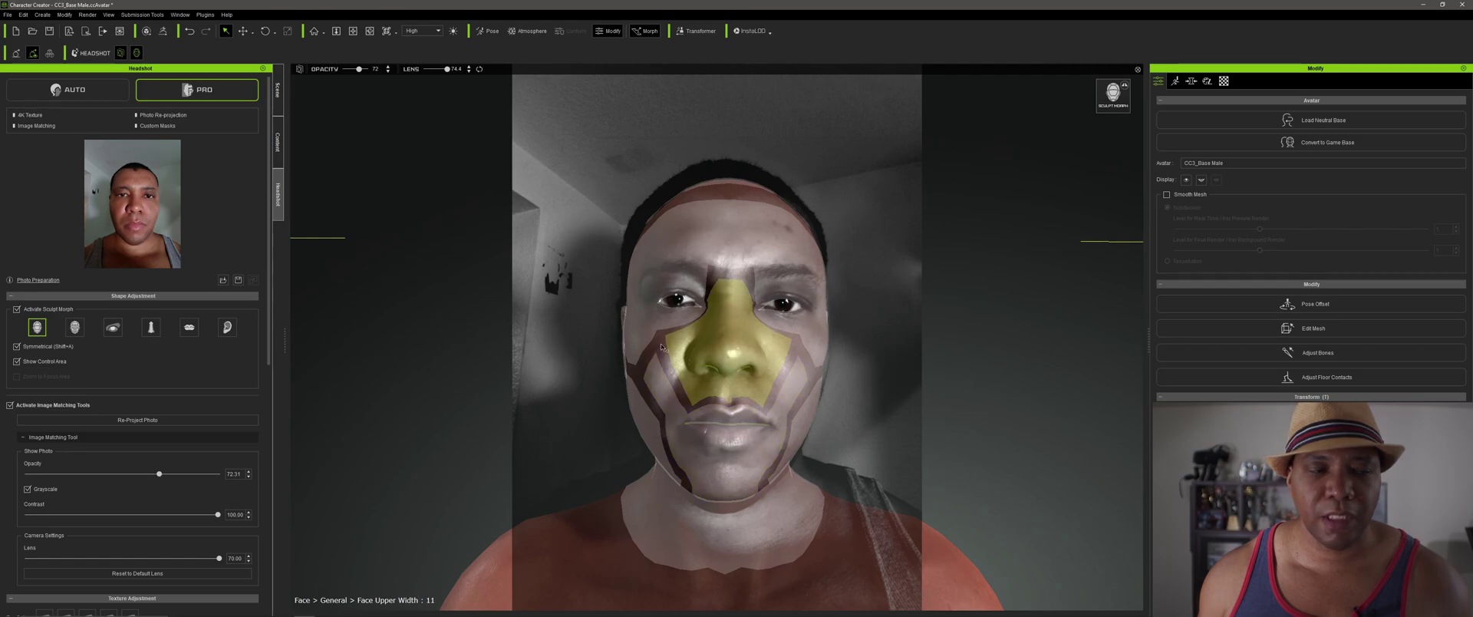
- Sculpt the nose to Nose Tip Height 45 and Width 1, and the eyes to Eyelid Lower Height 25 and Eyelid Inner Crease Angle 16
click(75, 328)
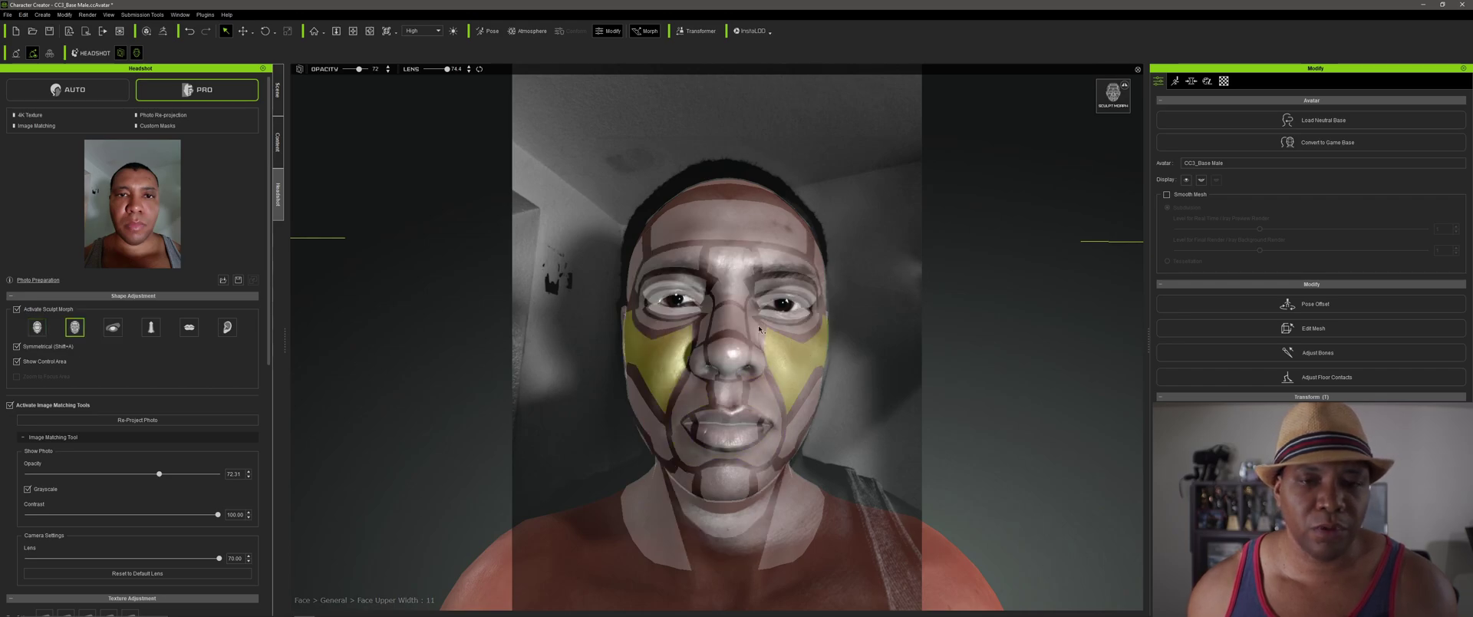
drag(699, 365, 737, 337)
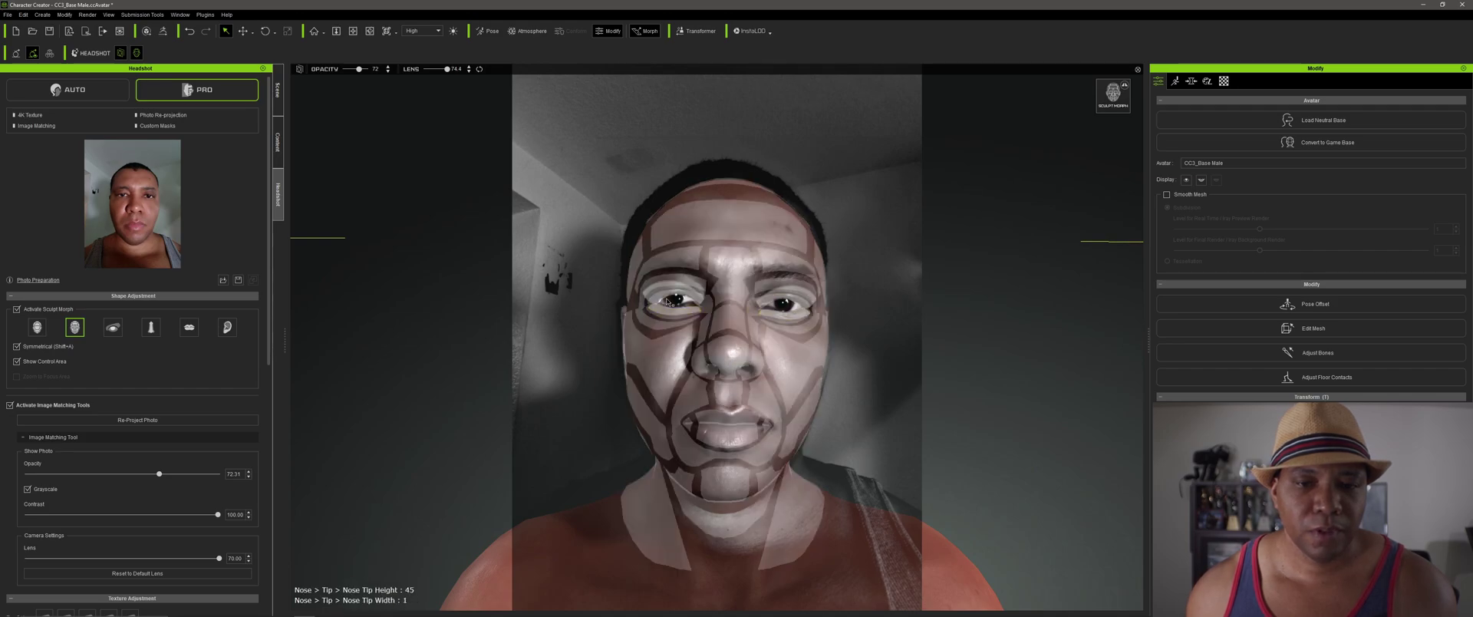
click(115, 329)
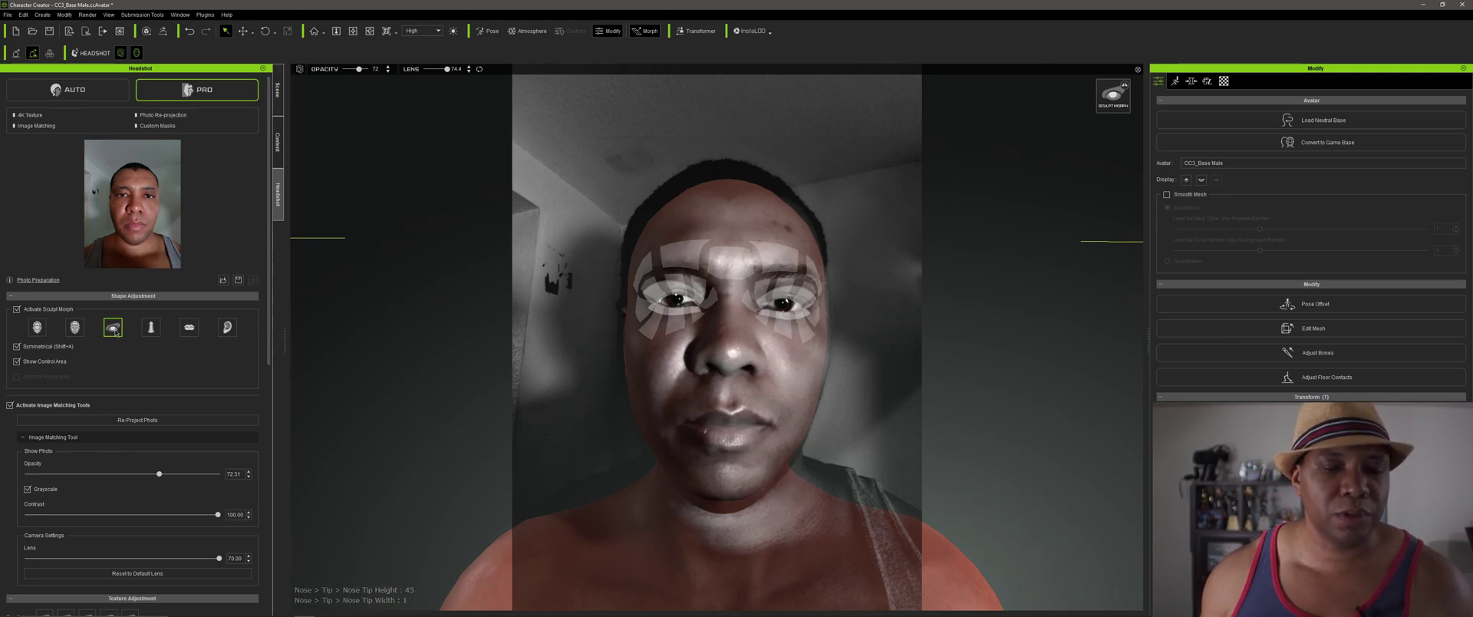
drag(645, 308, 677, 315)
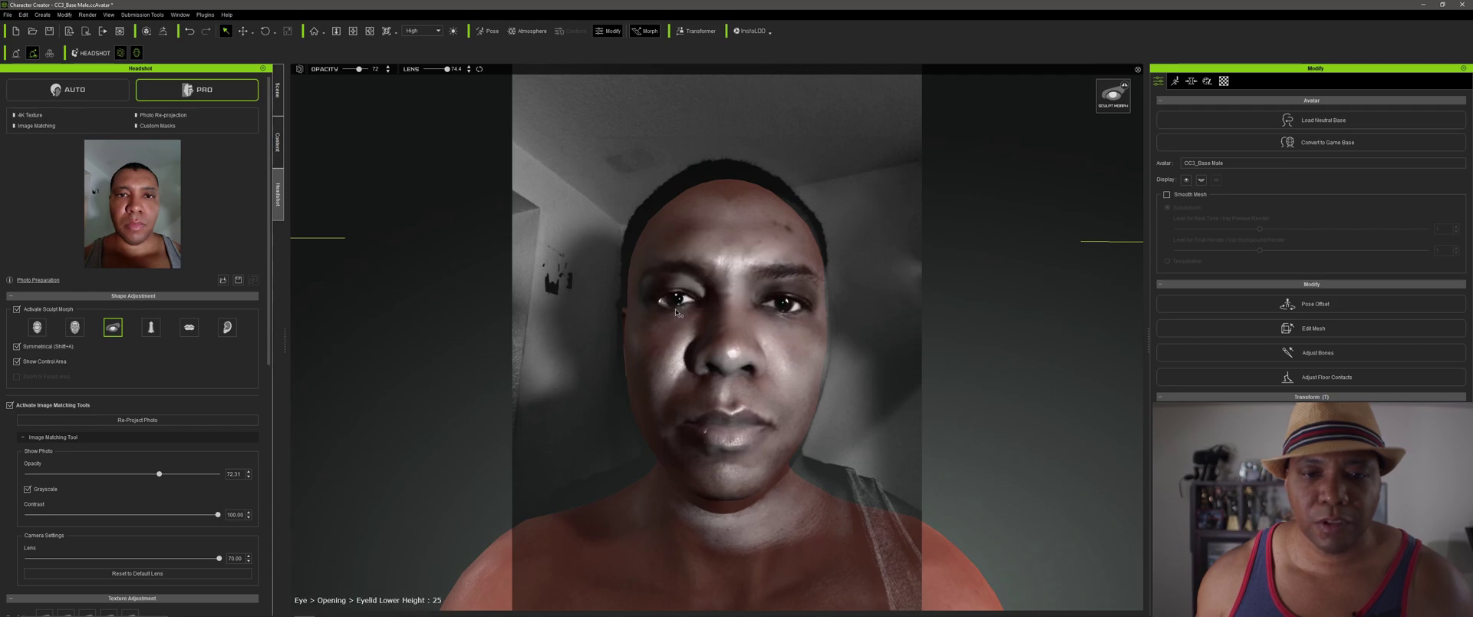
drag(706, 307, 695, 307)
- Sculpt the nostrils to Nostril Angle 15 and the mouth area with Lip Lower Curve 1, Lip Lower Scale -7 and Nasal Crease Width -18
click(151, 328)
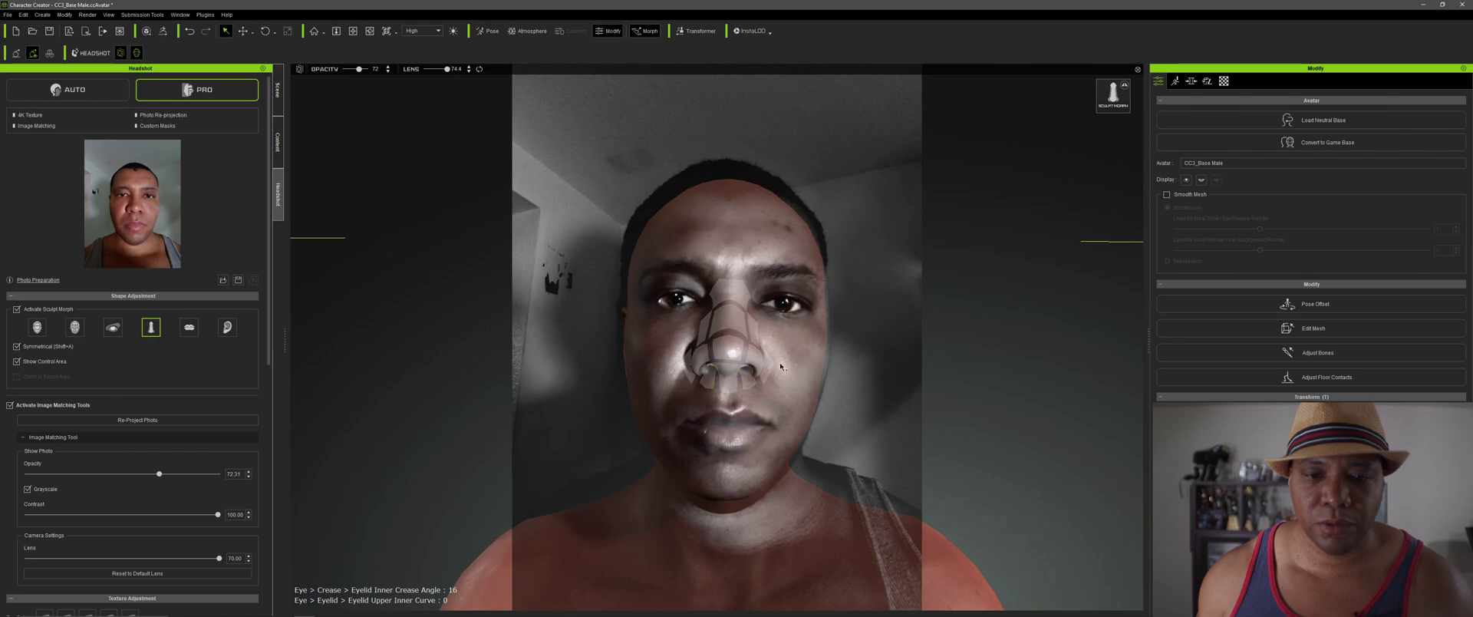
mouse_move(725, 360)
mouse_down()
mouse_move(750, 361)
mouse_move(717, 335)
mouse_move(723, 351)
mouse_move(691, 365)
mouse_move(703, 370)
mouse_up()
click(189, 327)
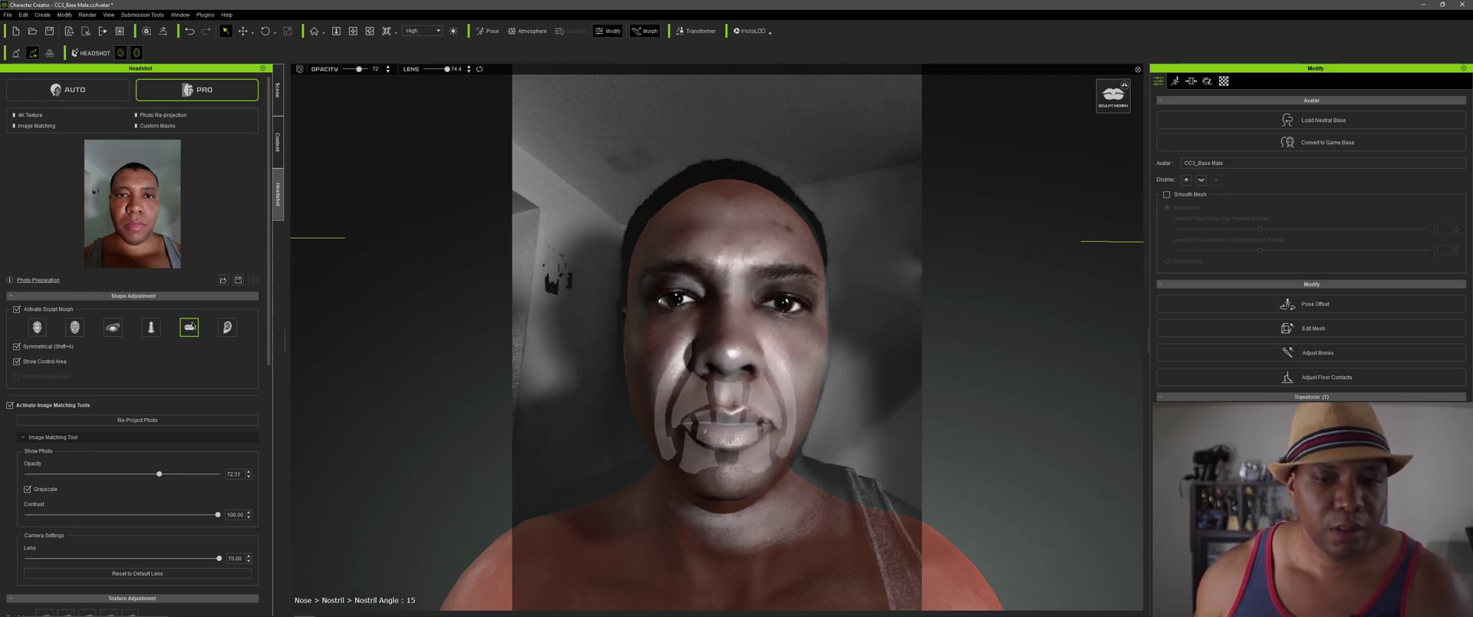
drag(727, 439, 731, 465)
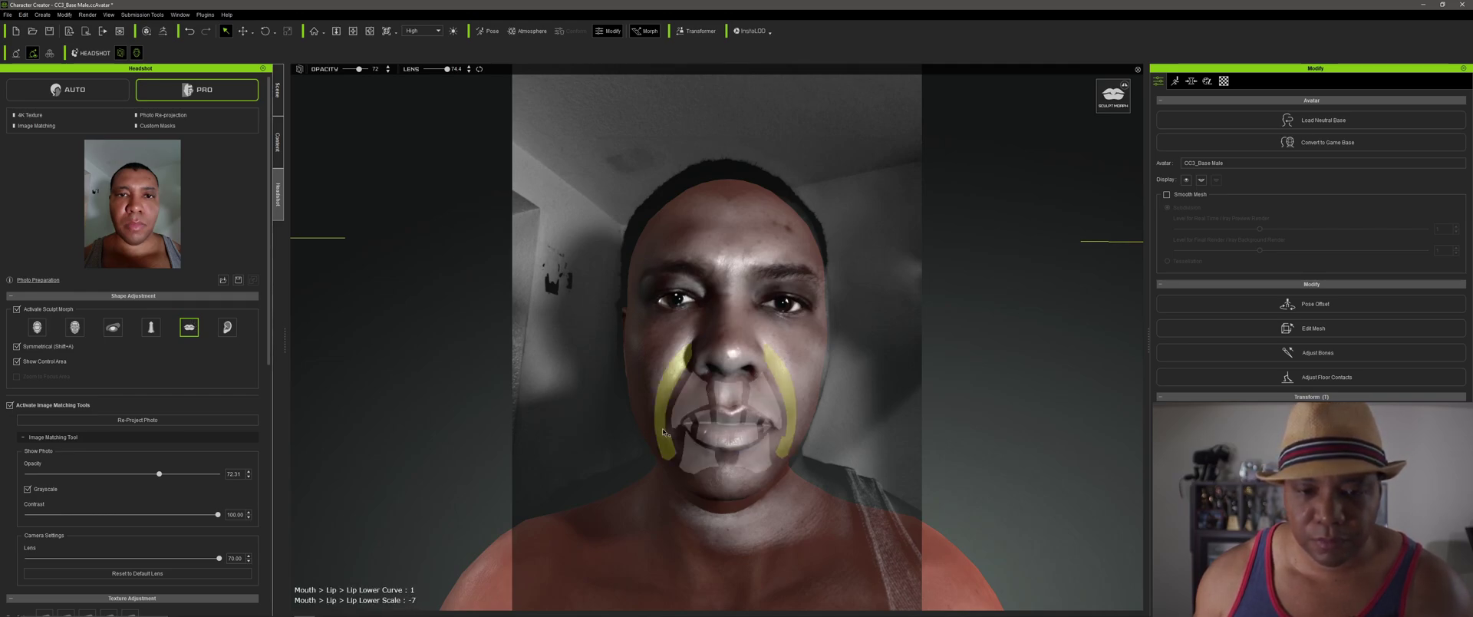
mouse_move(688, 428)
mouse_down()
mouse_move(660, 421)
mouse_move(707, 415)
mouse_move(686, 378)
mouse_up()
drag(772, 404, 726, 420)
- Sculpt the ears to match the photo with Ear Outer Angle 67 and Ear Top Height 98
click(227, 328)
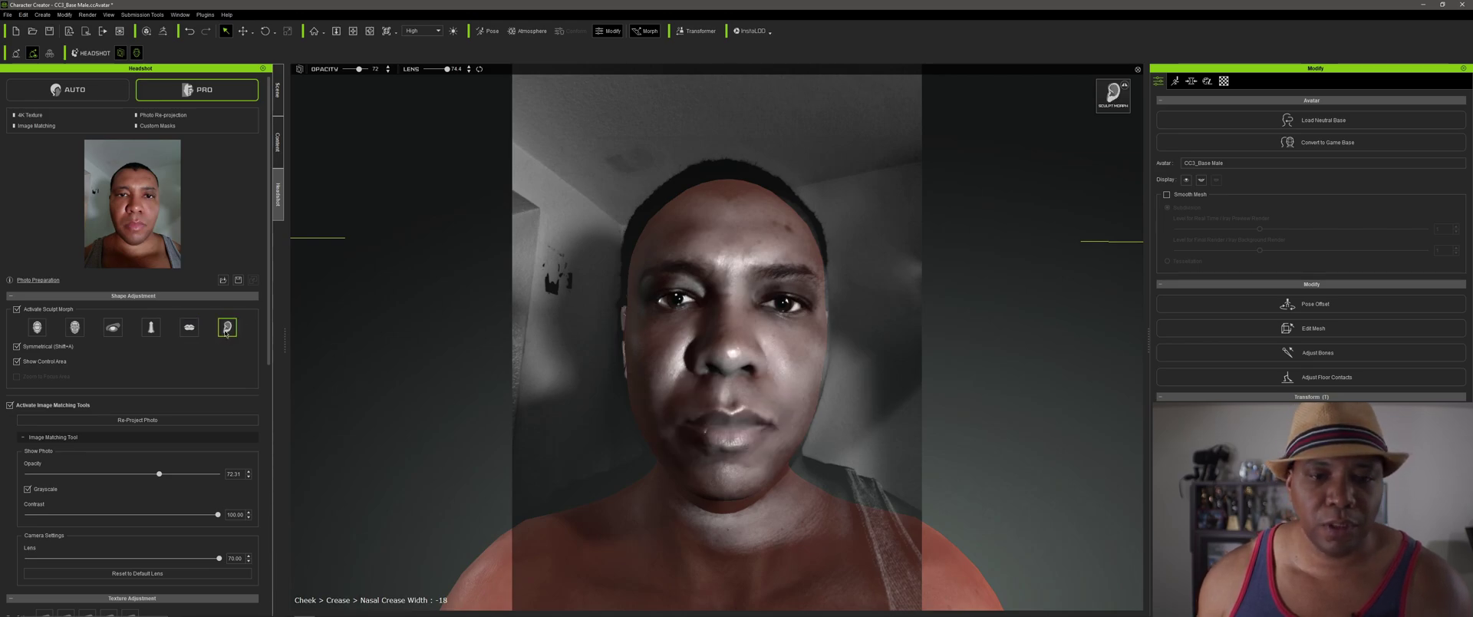
drag(623, 322, 595, 308)
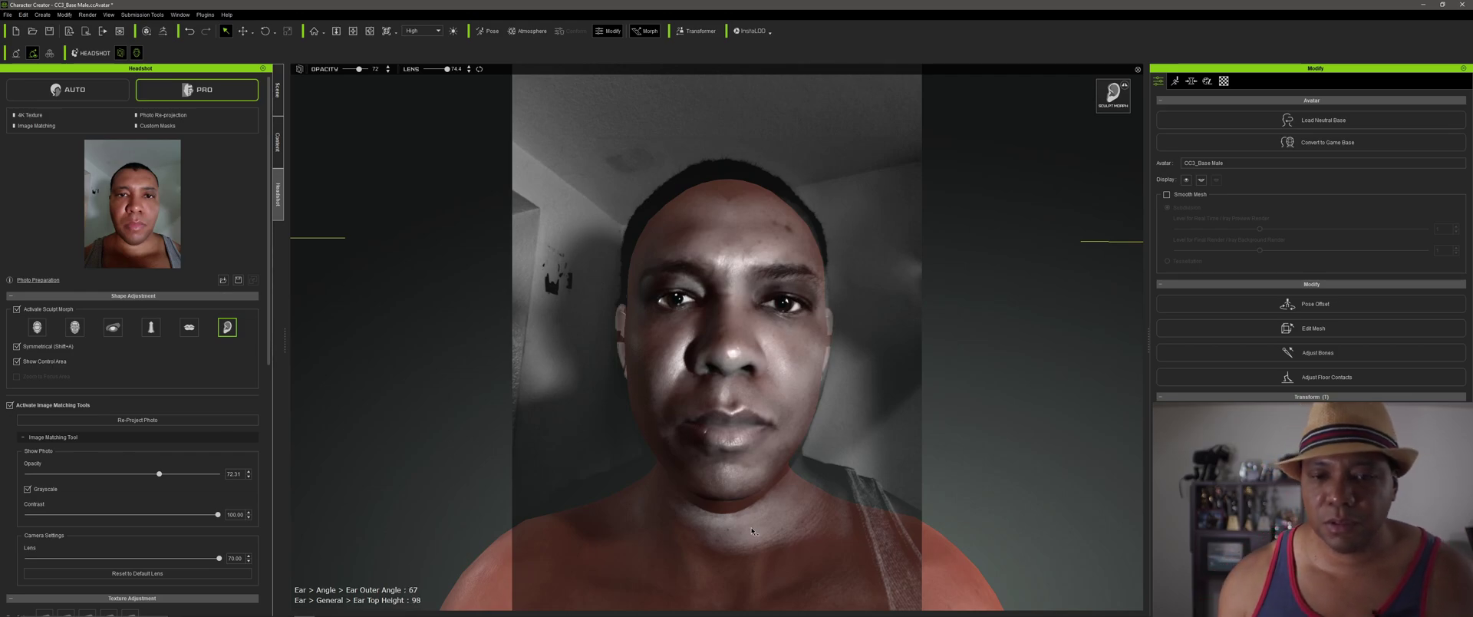
- Deactivate the Image Matching Tools and Sculpt Morph, and inspect the uncovered head
click(122, 52)
click(137, 52)
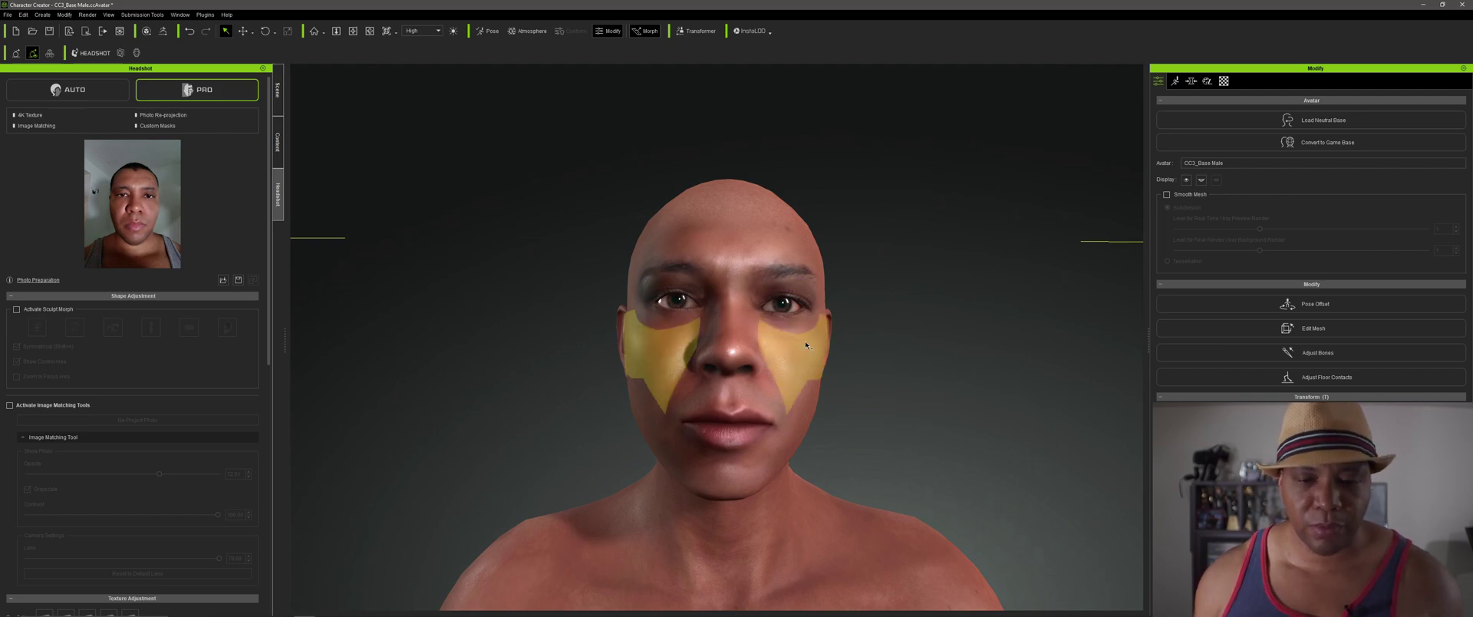
middle_drag(870, 347, 836, 342)
right_drag(854, 328, 850, 407)
scroll(683, 368, up, 3)
scroll(807, 383, down, 4)
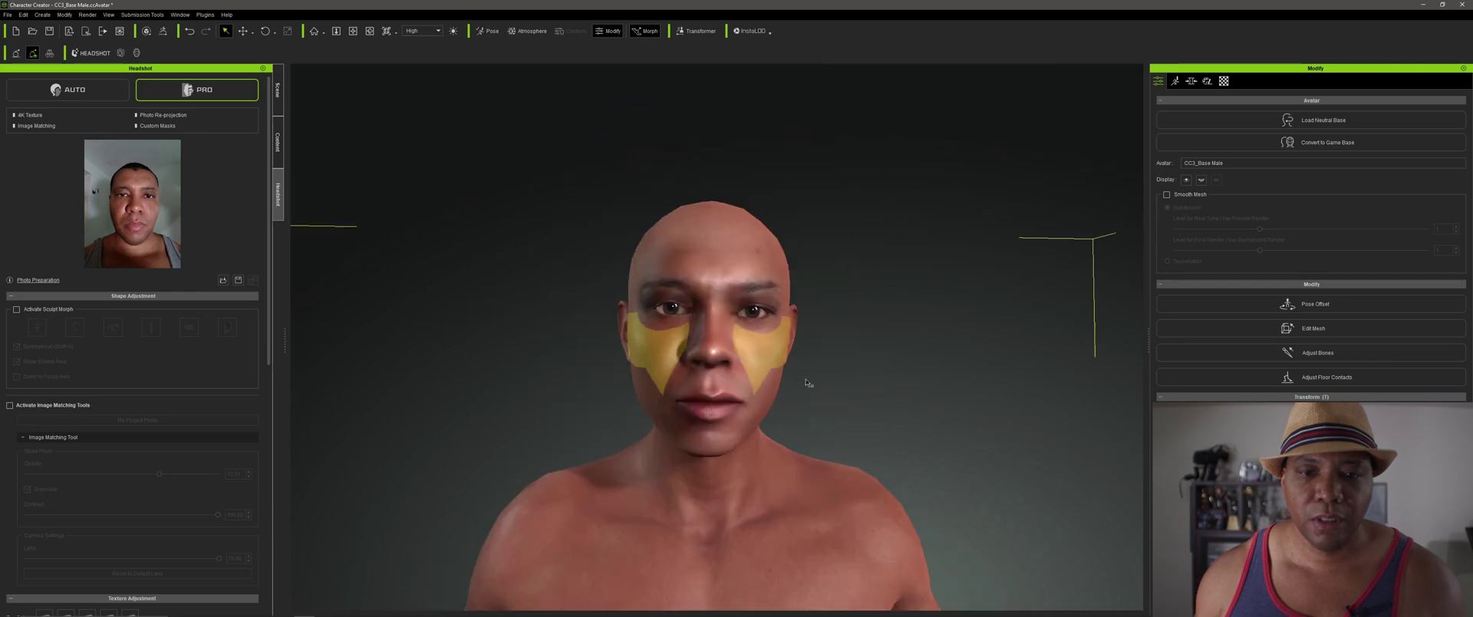
- Sculpt the jaw narrower with Jaw Width -32 in the full-head Sculpt Morph mode, and deactivate Sculpt Morph
scroll(802, 381, up, 1)
click(137, 53)
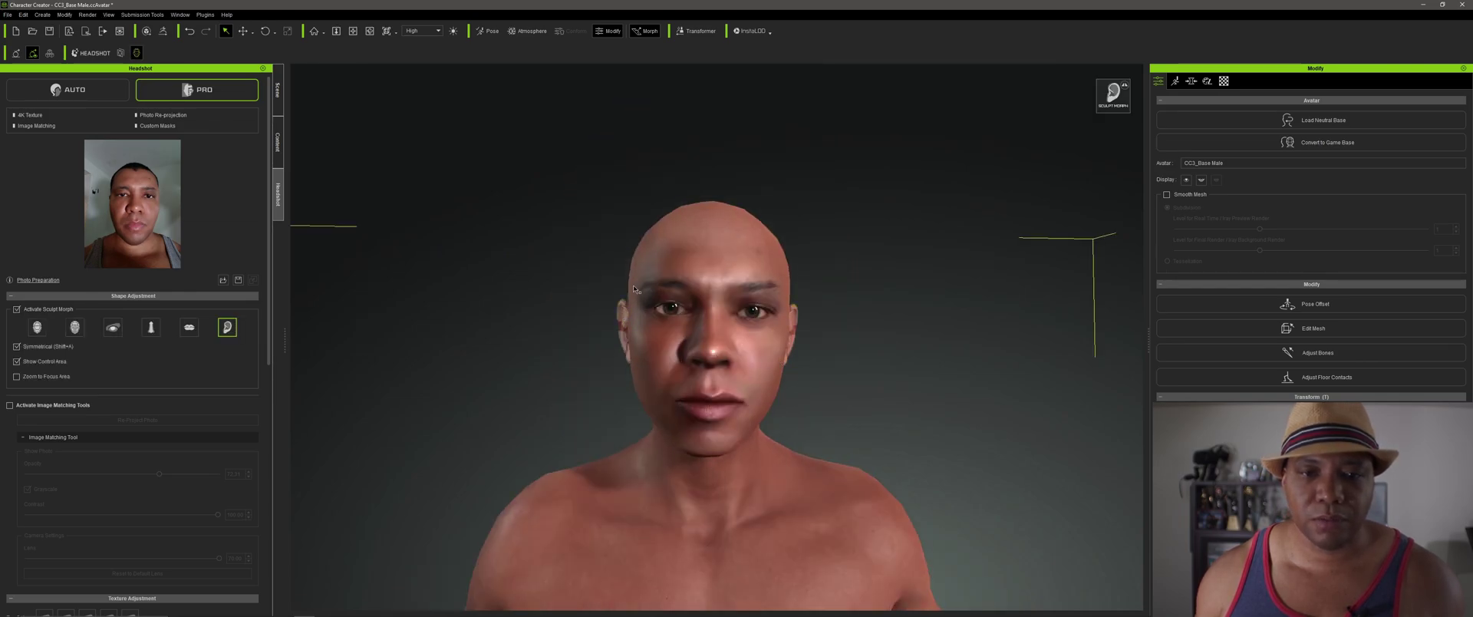
click(37, 326)
mouse_move(704, 212)
mouse_down()
mouse_move(712, 179)
mouse_move(707, 211)
mouse_up()
drag(709, 454, 672, 414)
scroll(811, 421, down, 2)
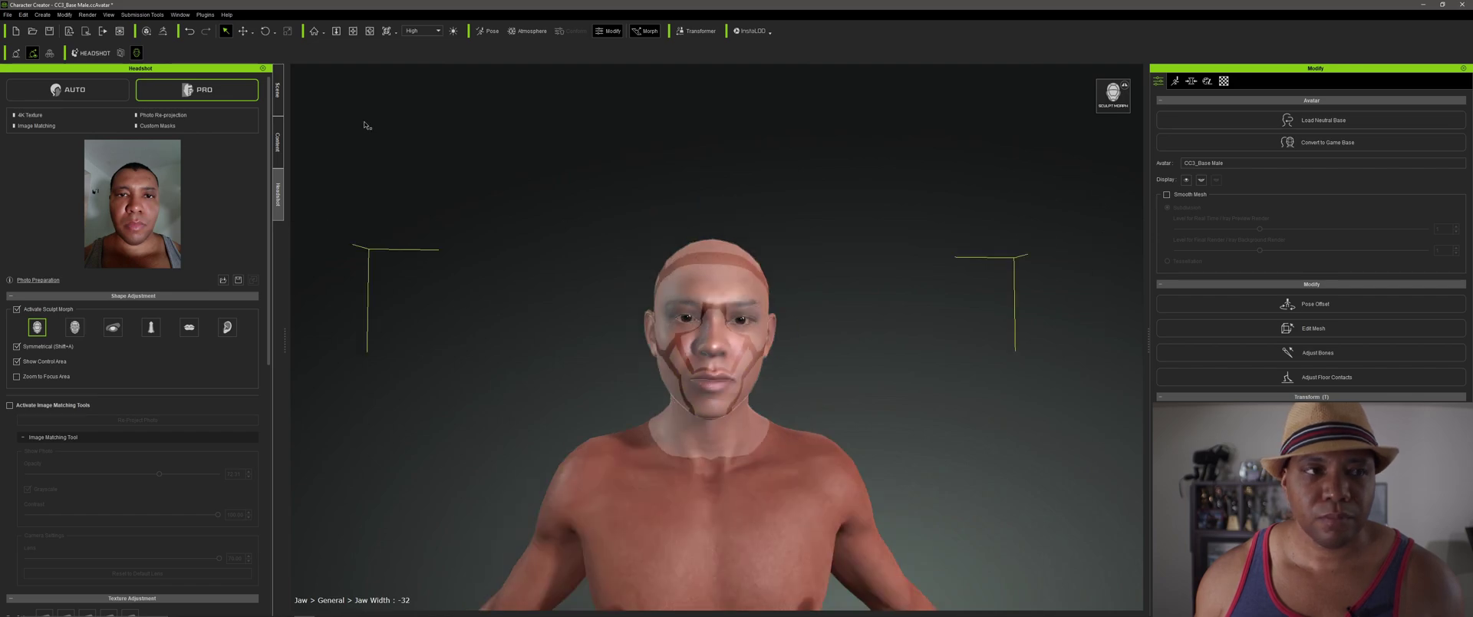
click(137, 53)
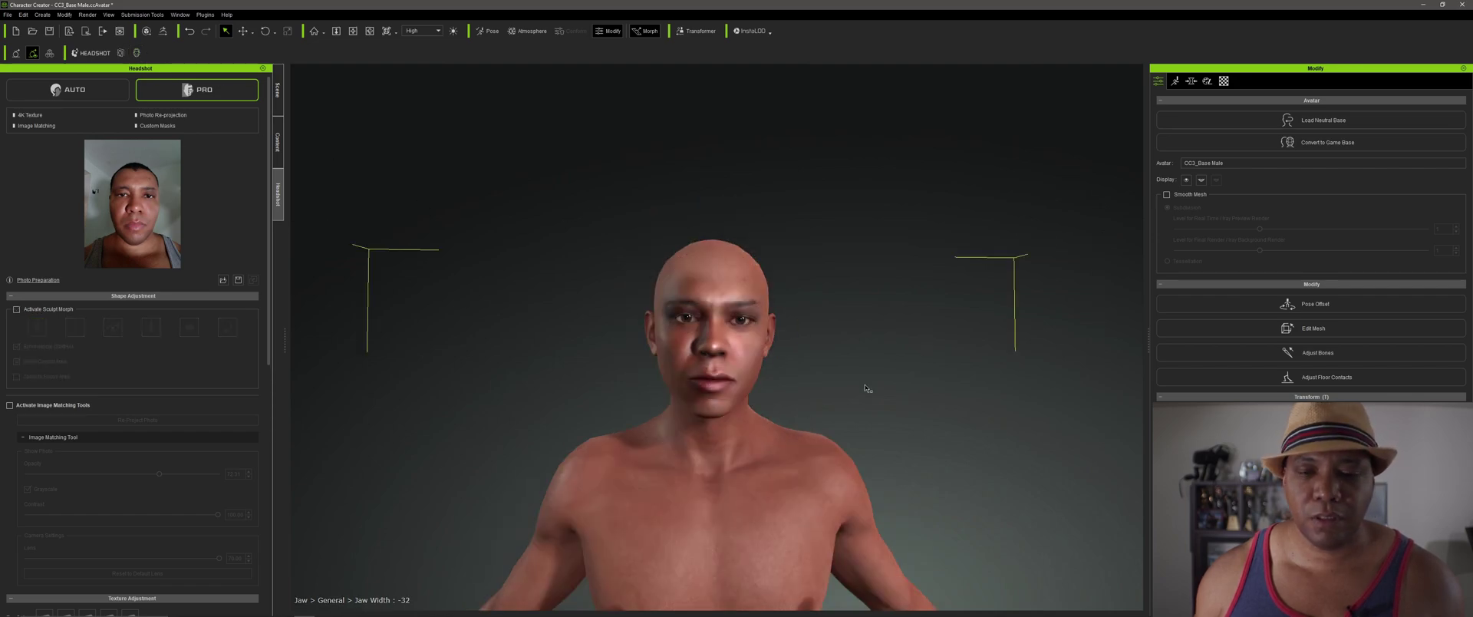
- Inspect the reshaped head up close and compare its proportions with the full body
scroll(784, 370, up, 2)
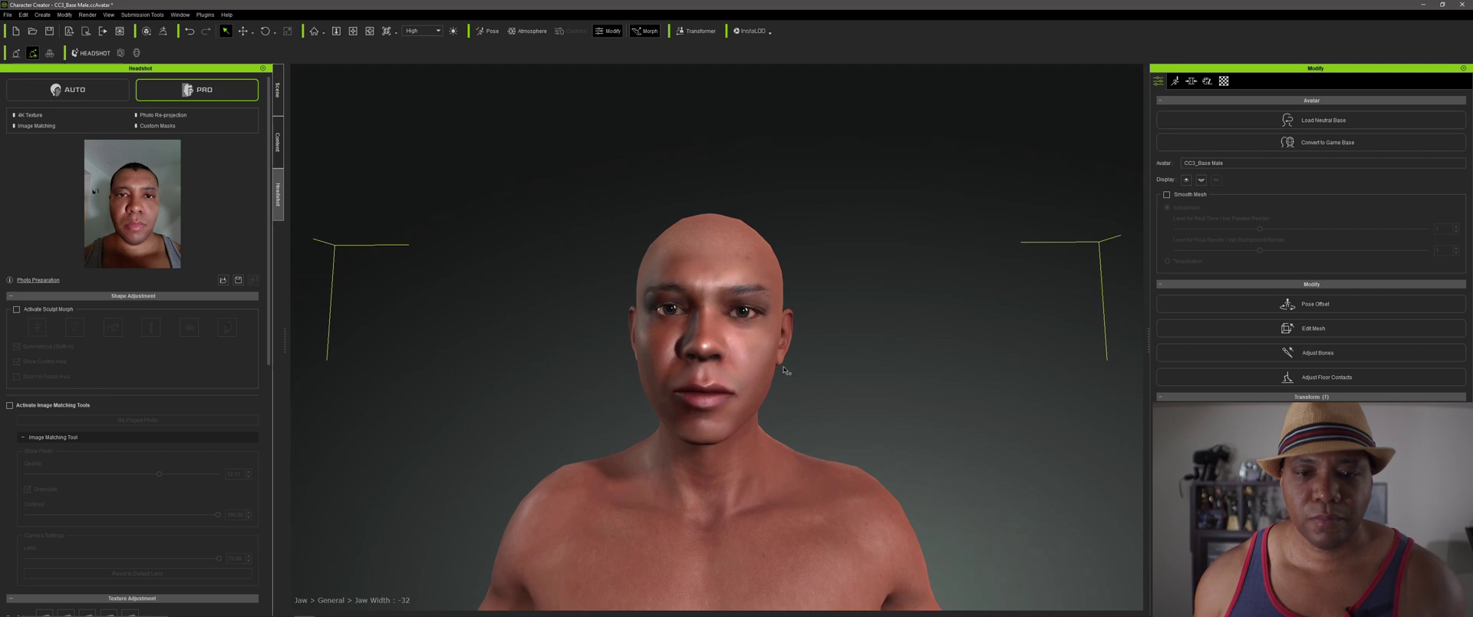
scroll(784, 370, up, 1)
scroll(784, 370, down, 1)
middle_drag(765, 396, 767, 357)
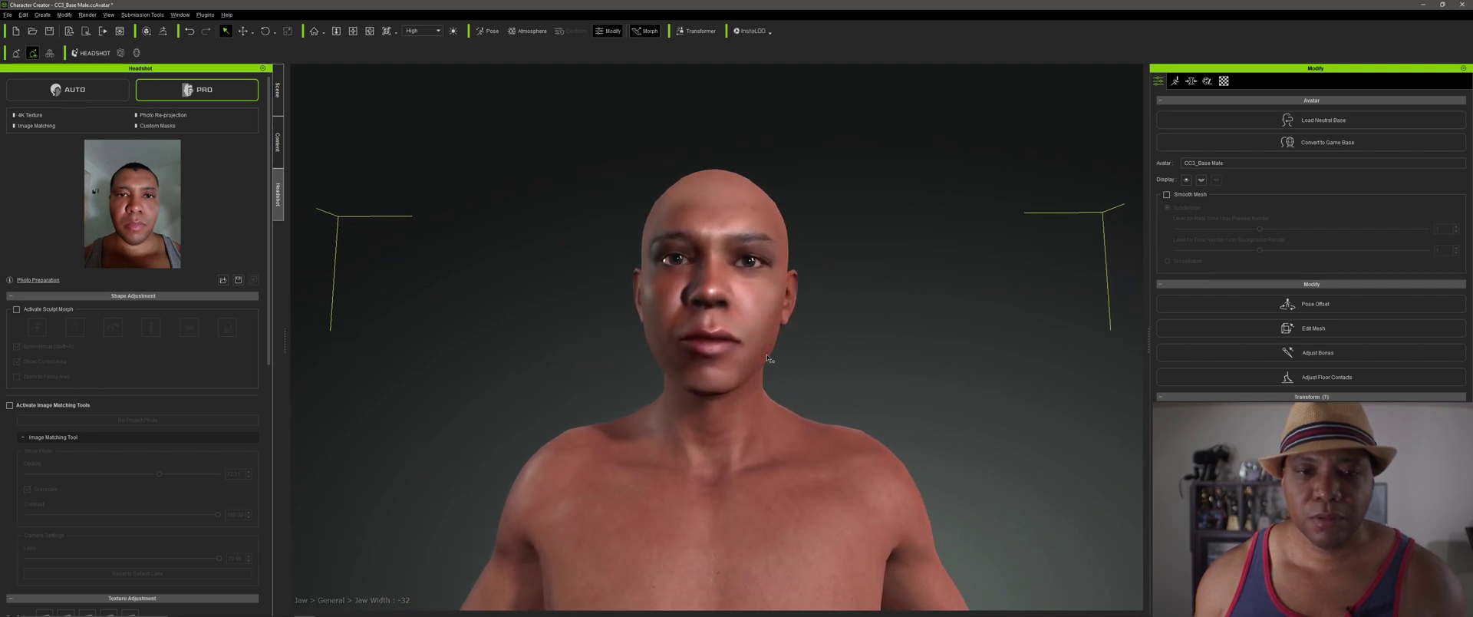
right_drag(768, 356, 777, 418)
scroll(775, 418, down, 1)
scroll(763, 413, down, 2)
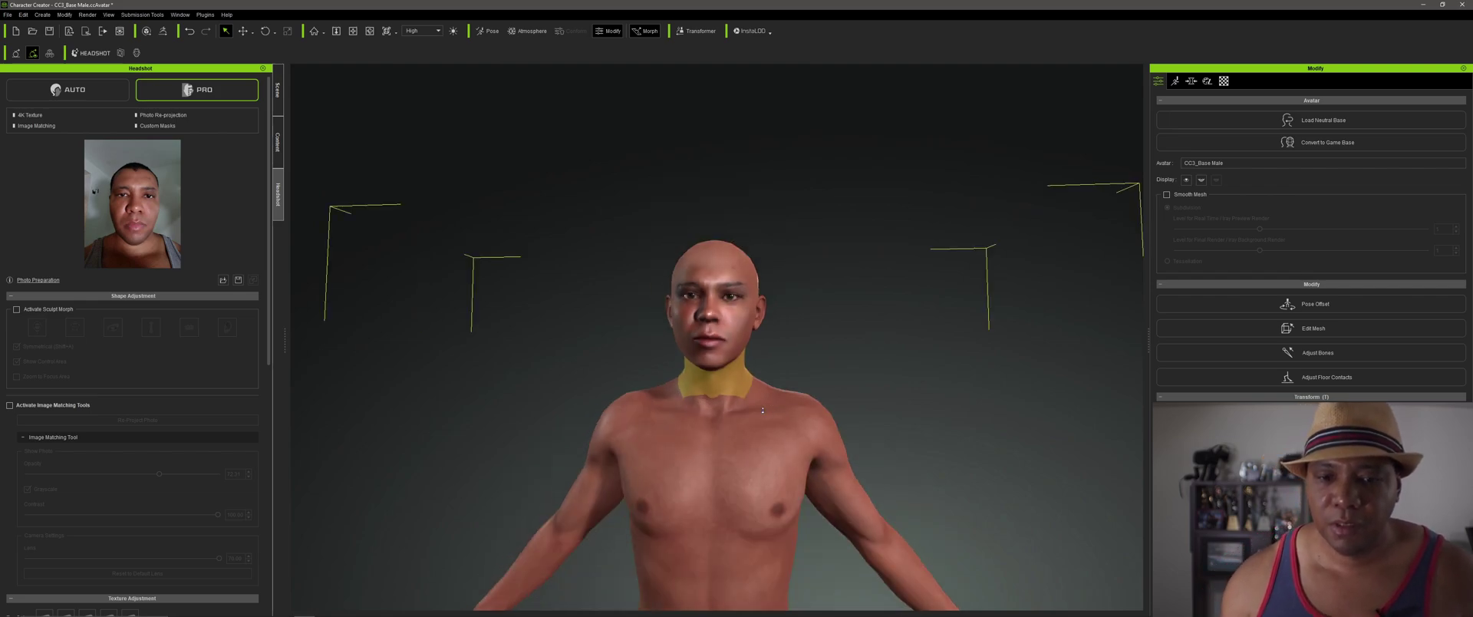
scroll(760, 410, down, 3)
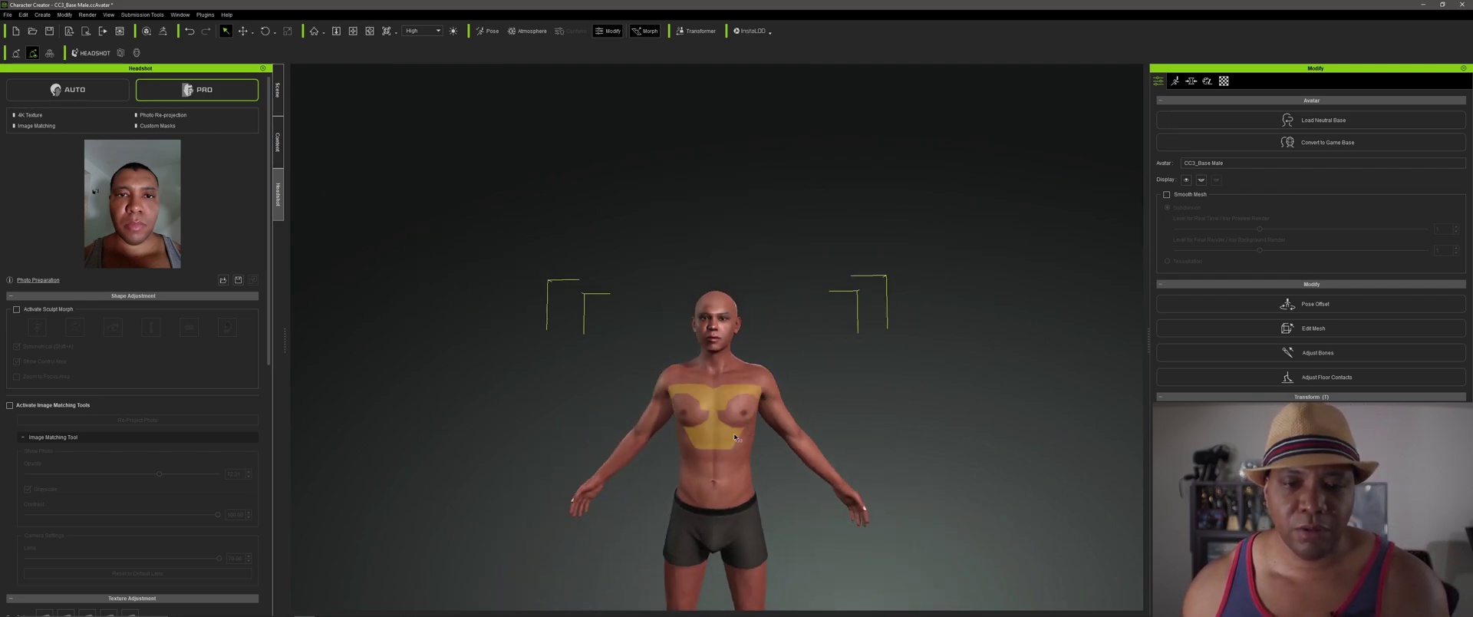
scroll(733, 435, up, 1)
right_drag(793, 395, 794, 384)
middle_drag(794, 385, 801, 333)
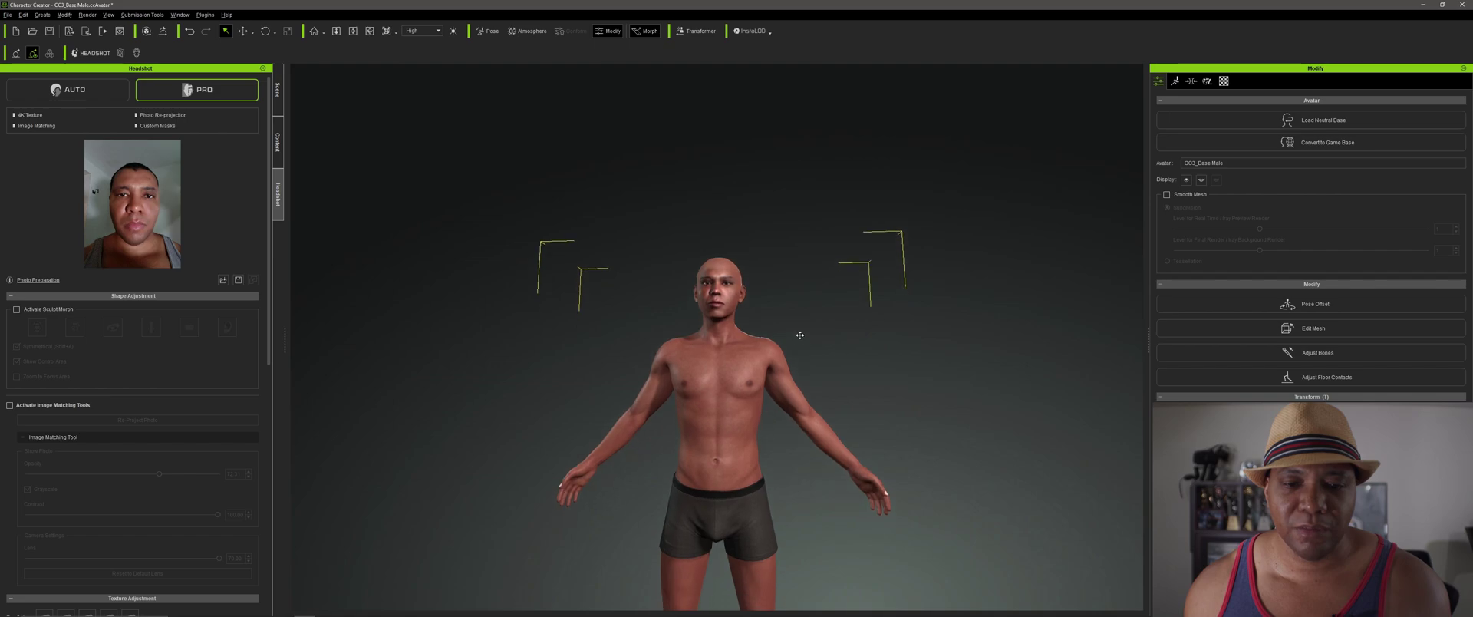
scroll(798, 353, up, 3)
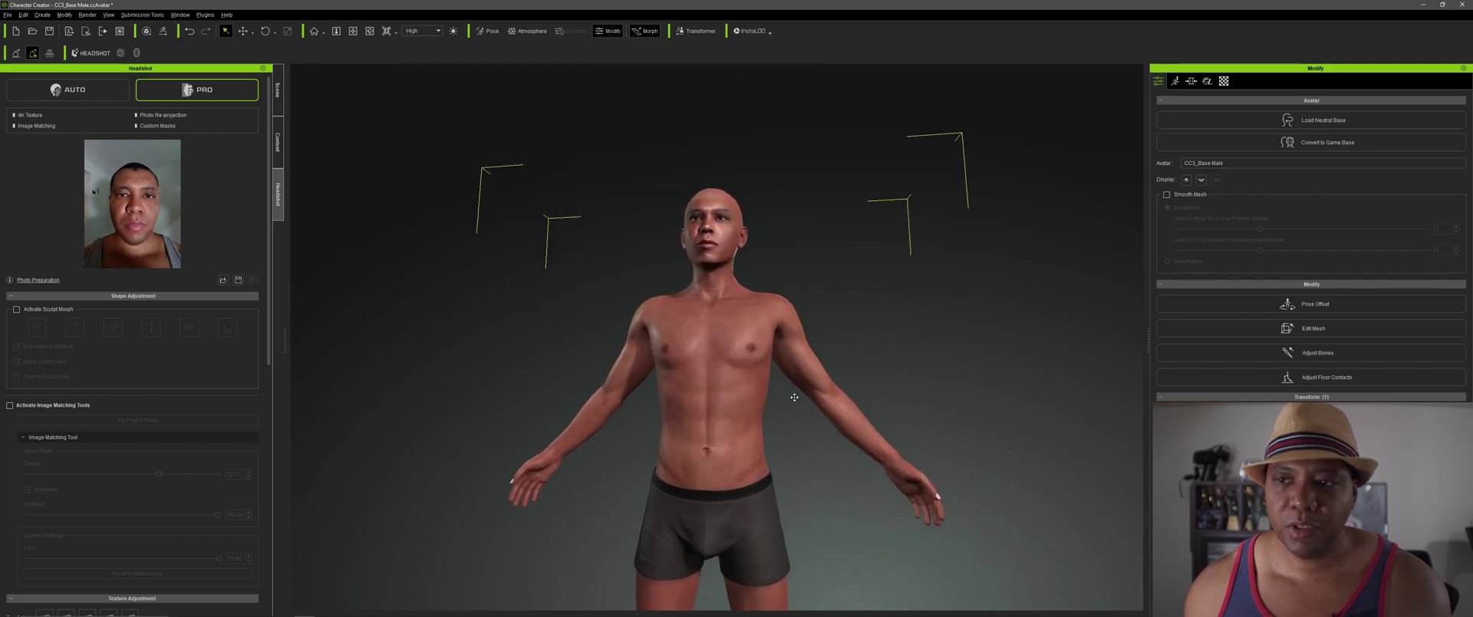
scroll(794, 413, up, 2)
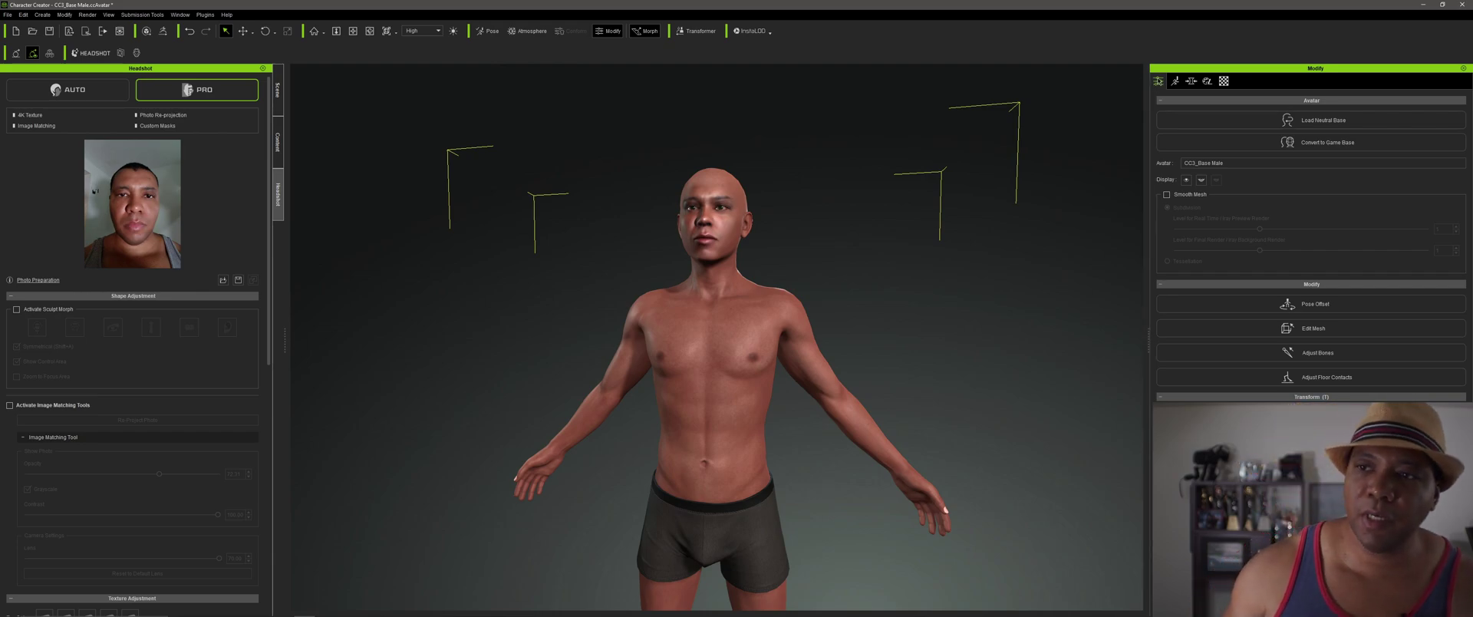
- Make the body more muscular by setting the Bodybuilder body morph to 60
click(1192, 81)
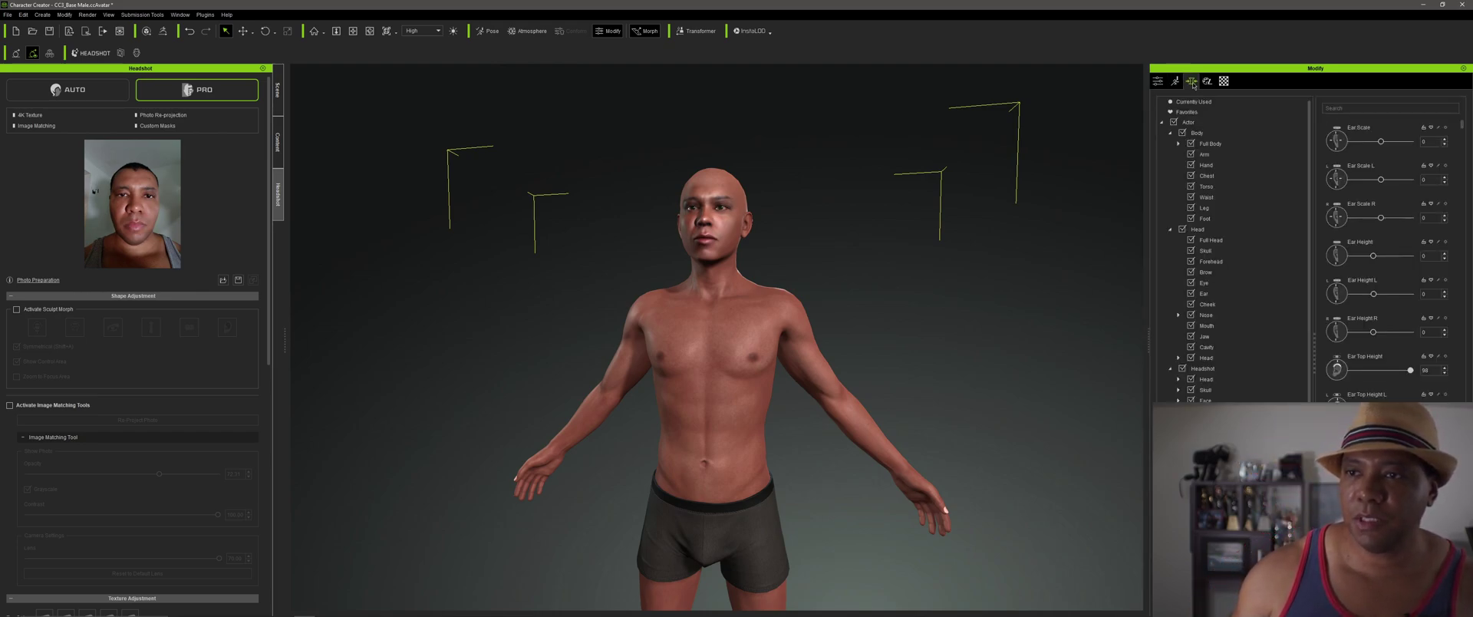
click(1205, 133)
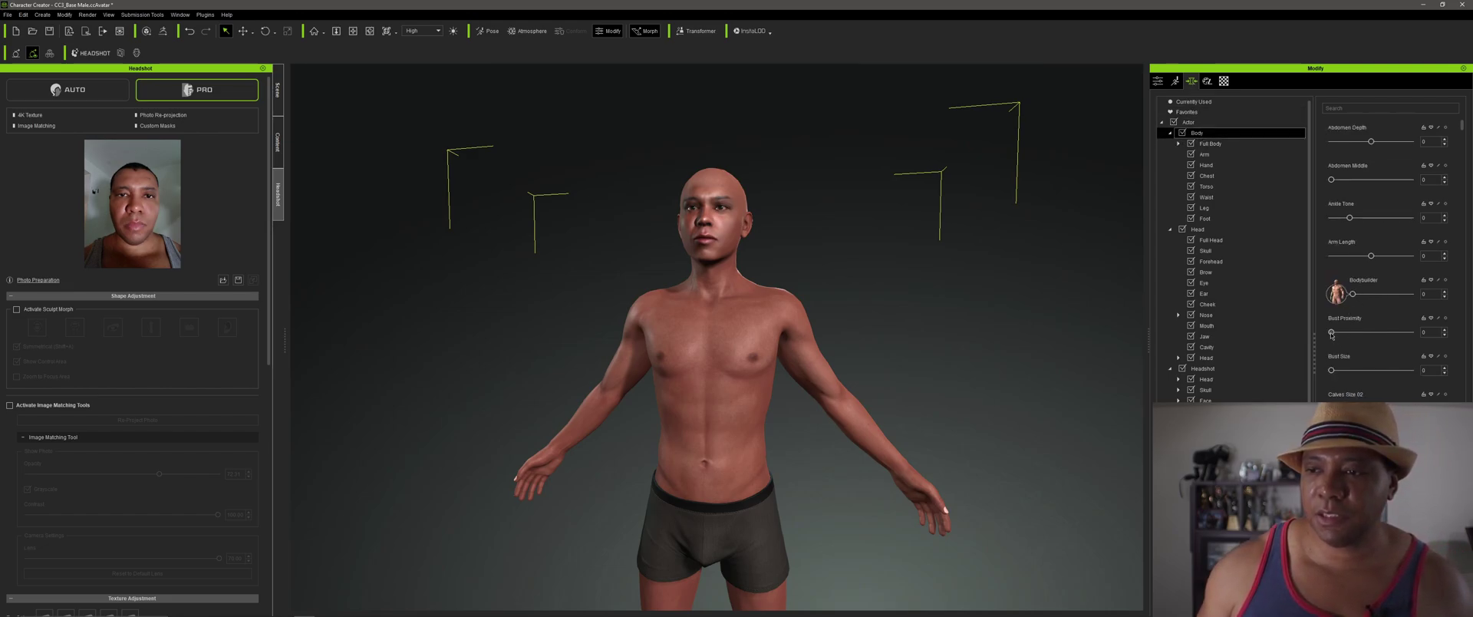
drag(1353, 297, 1388, 299)
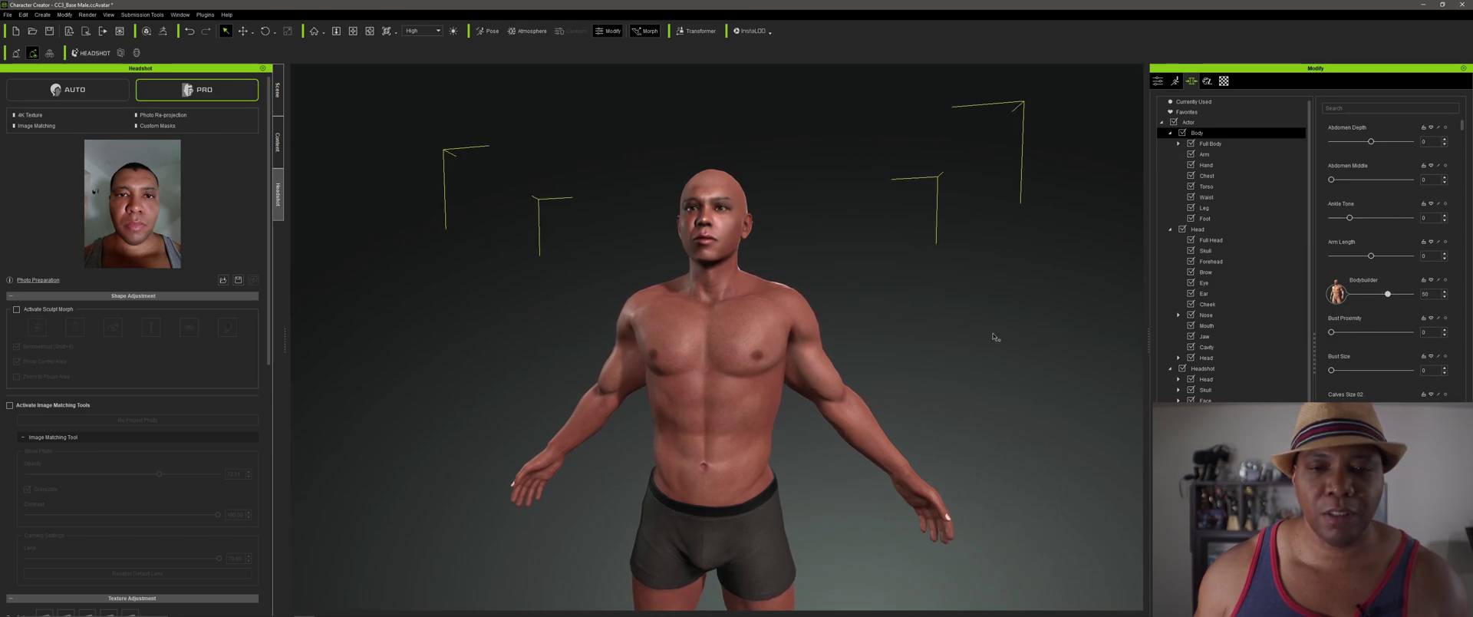
right_drag(946, 338, 793, 400)
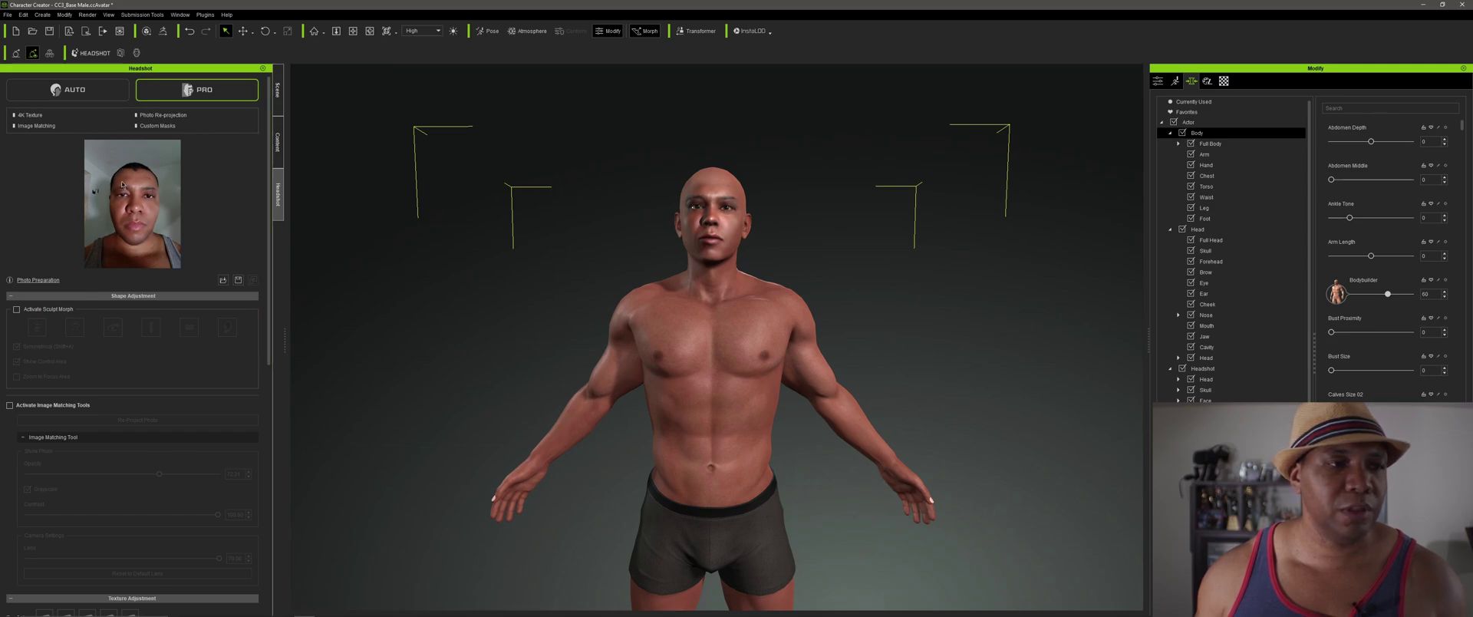
- Apply the short dark hair preset from the Conforming Hair Vol. 1 library to the character
click(277, 143)
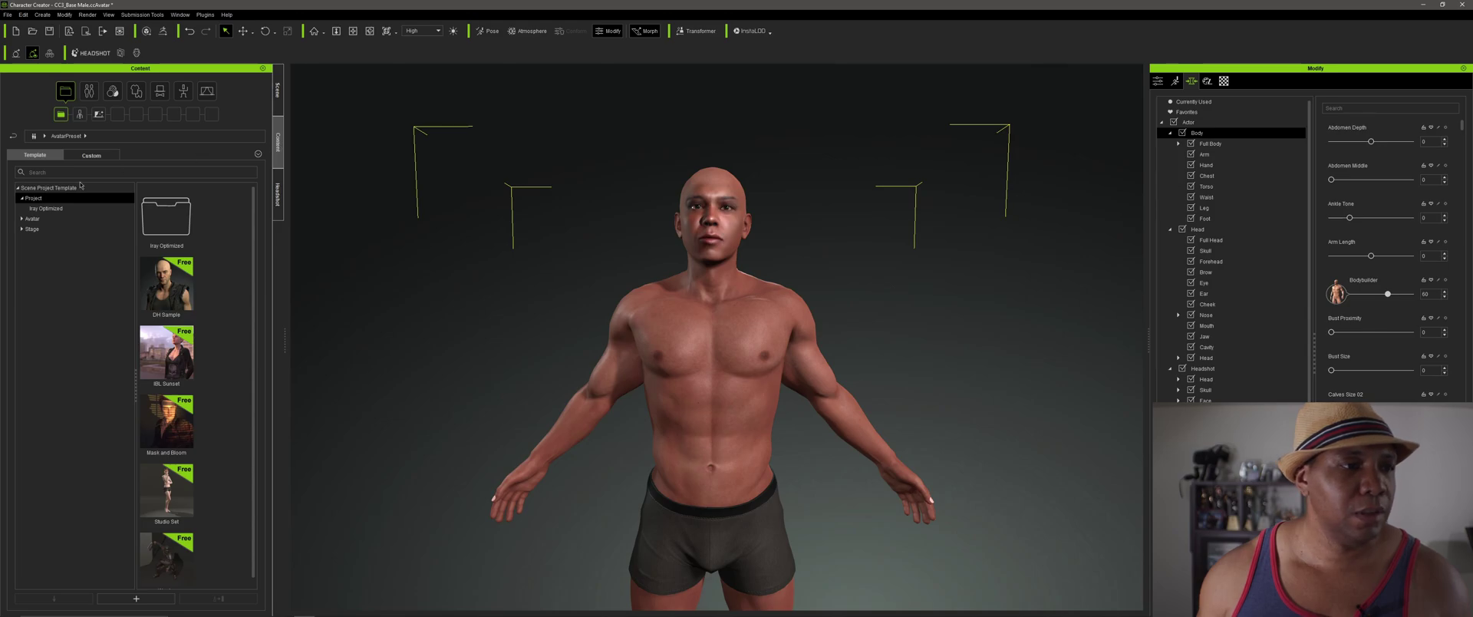
click(89, 92)
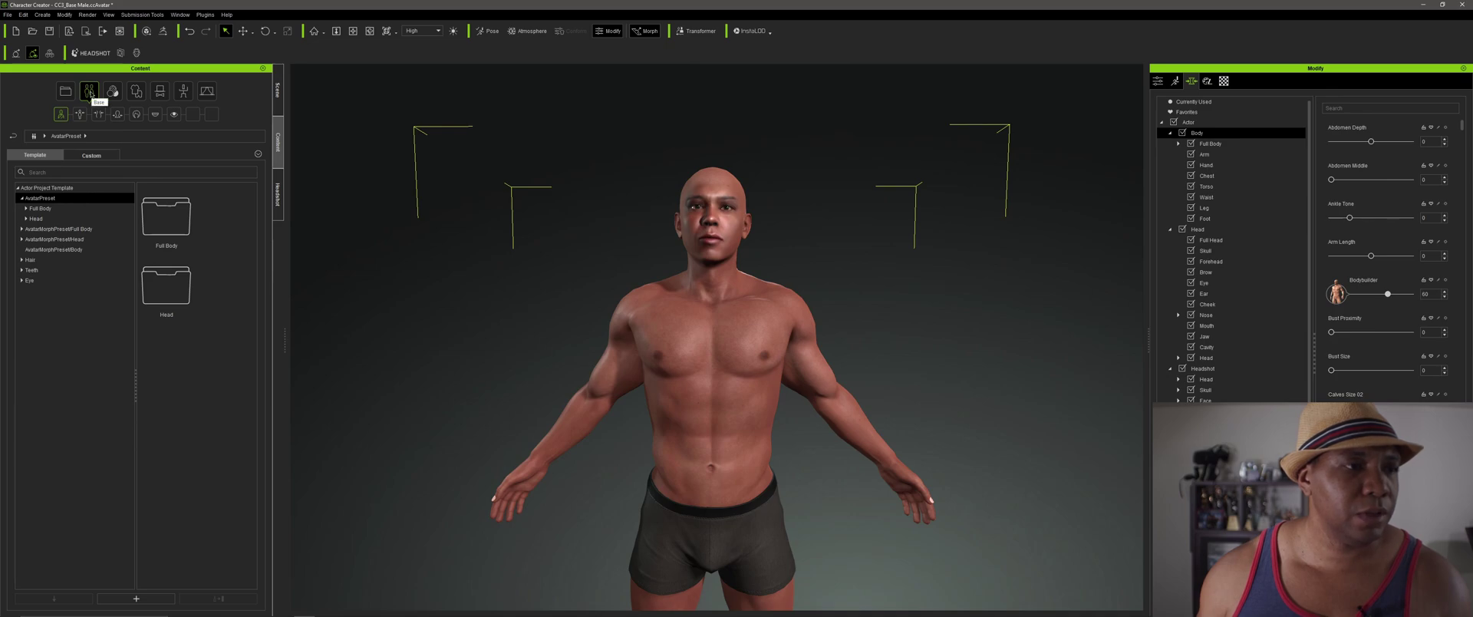
click(30, 260)
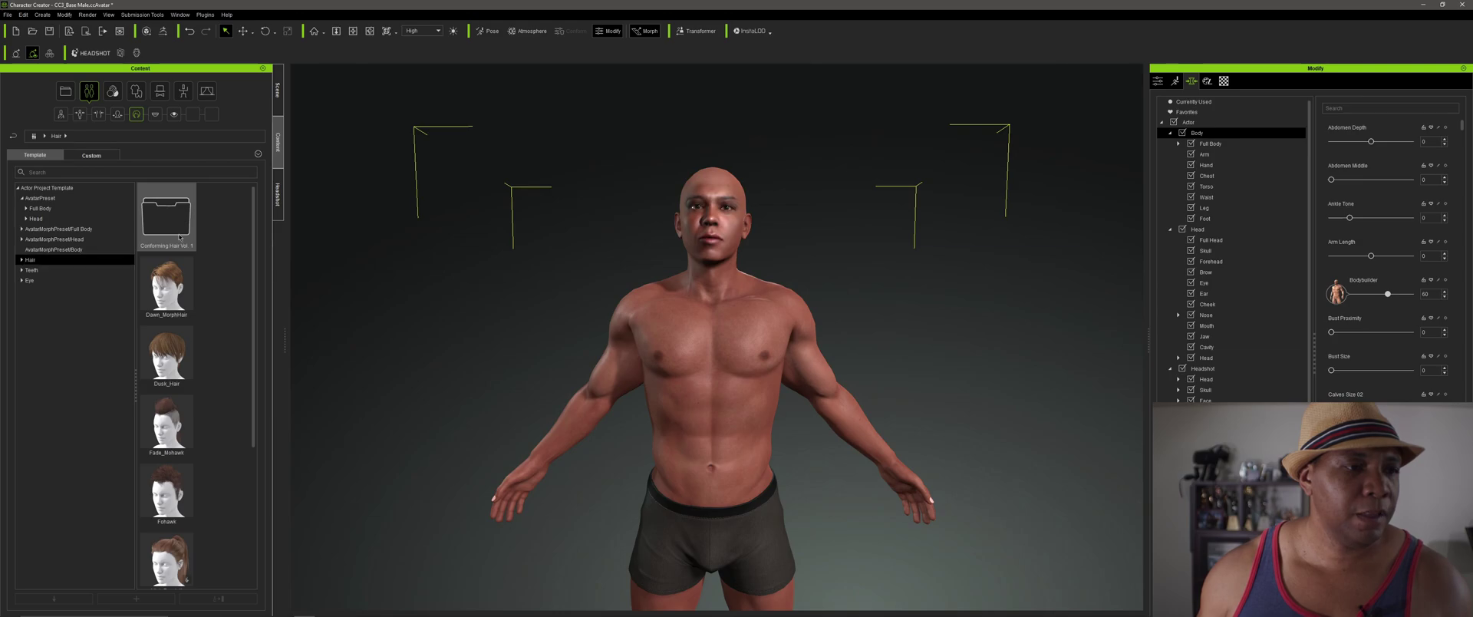
double_click(164, 217)
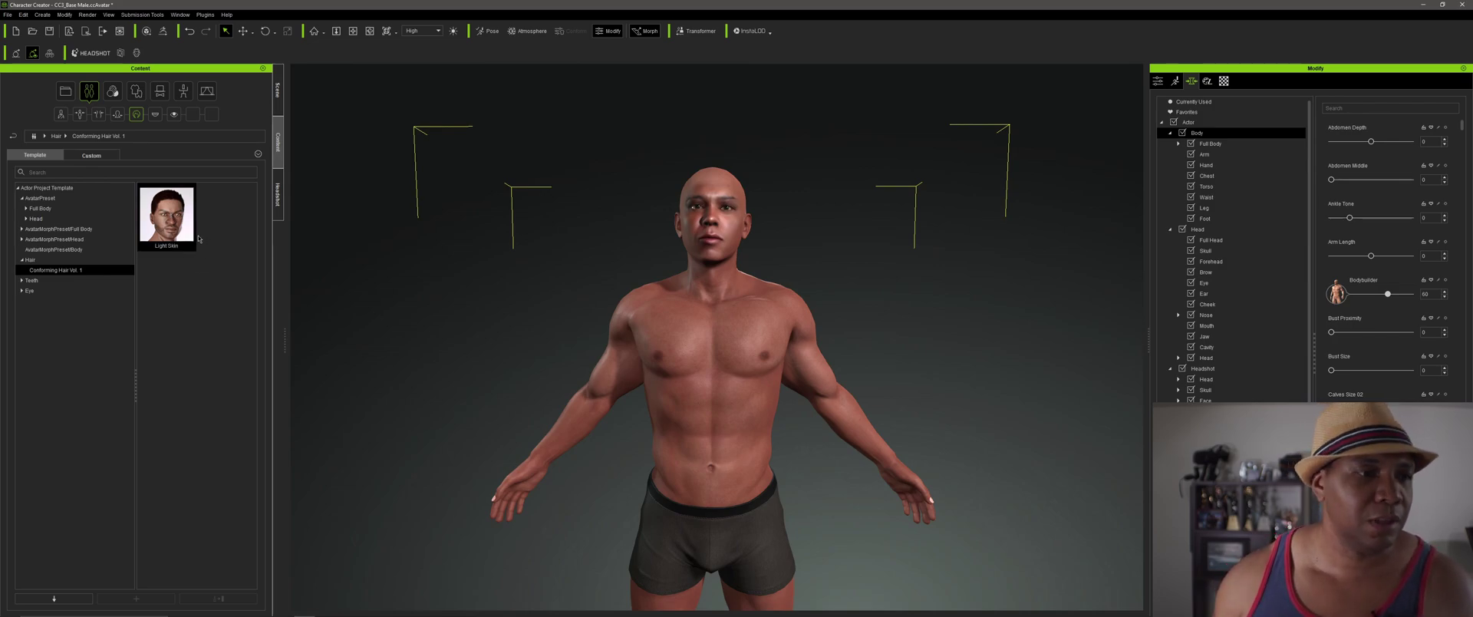
drag(166, 214, 771, 364)
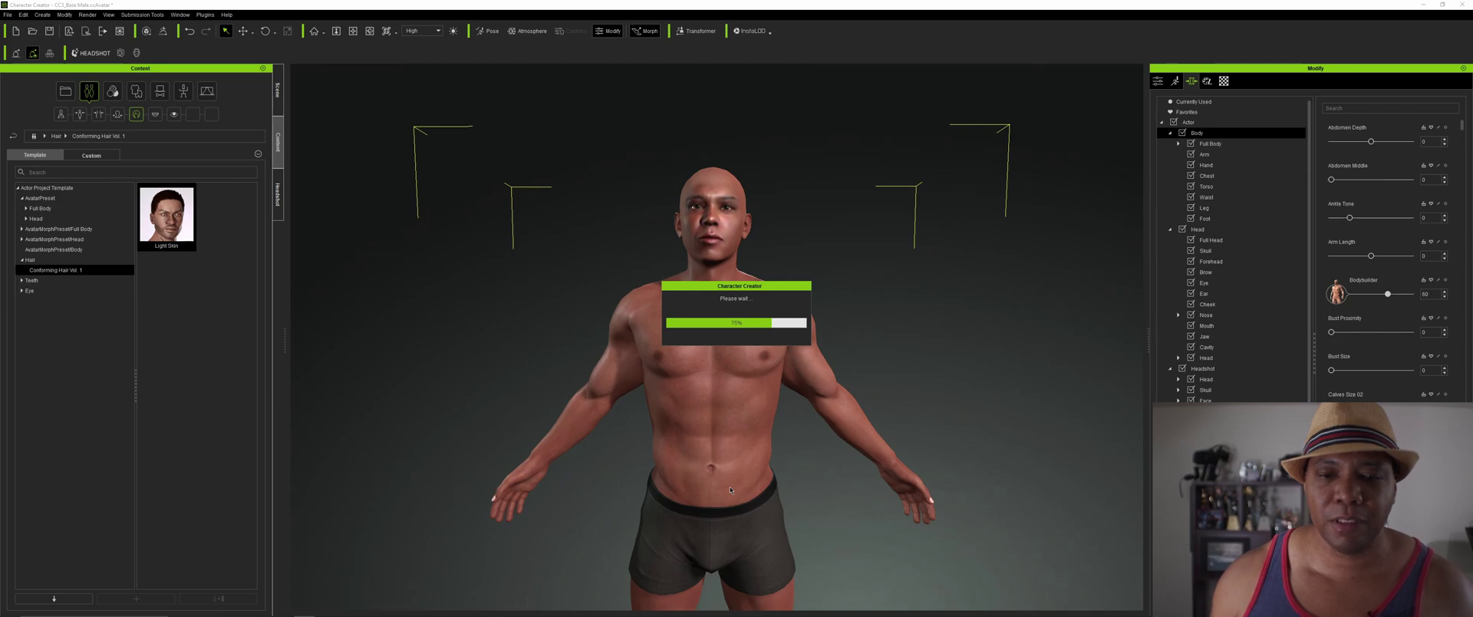
- Inspect the new hair together with the face and upper body from the front and above
scroll(772, 192, up, 2)
right_drag(733, 204, 783, 432)
right_drag(724, 163, 727, 224)
scroll(728, 224, up, 5)
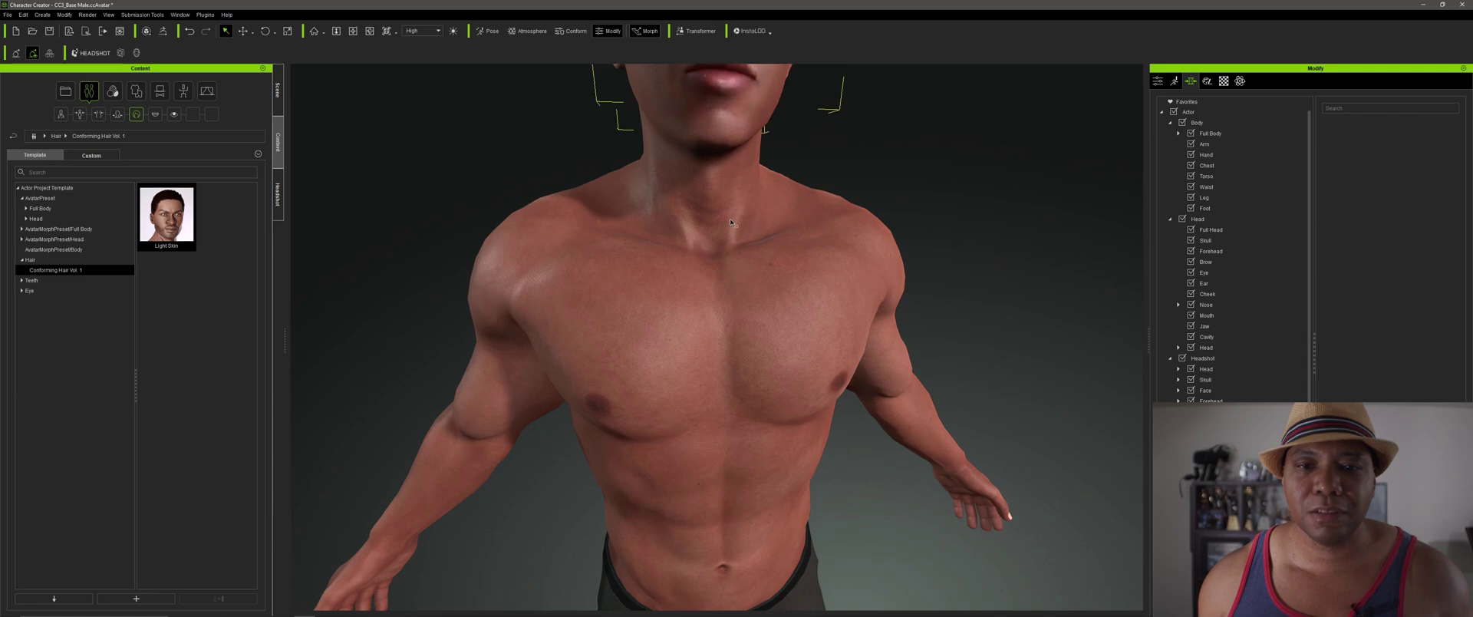
scroll(746, 218, down, 3)
middle_drag(746, 218, 747, 225)
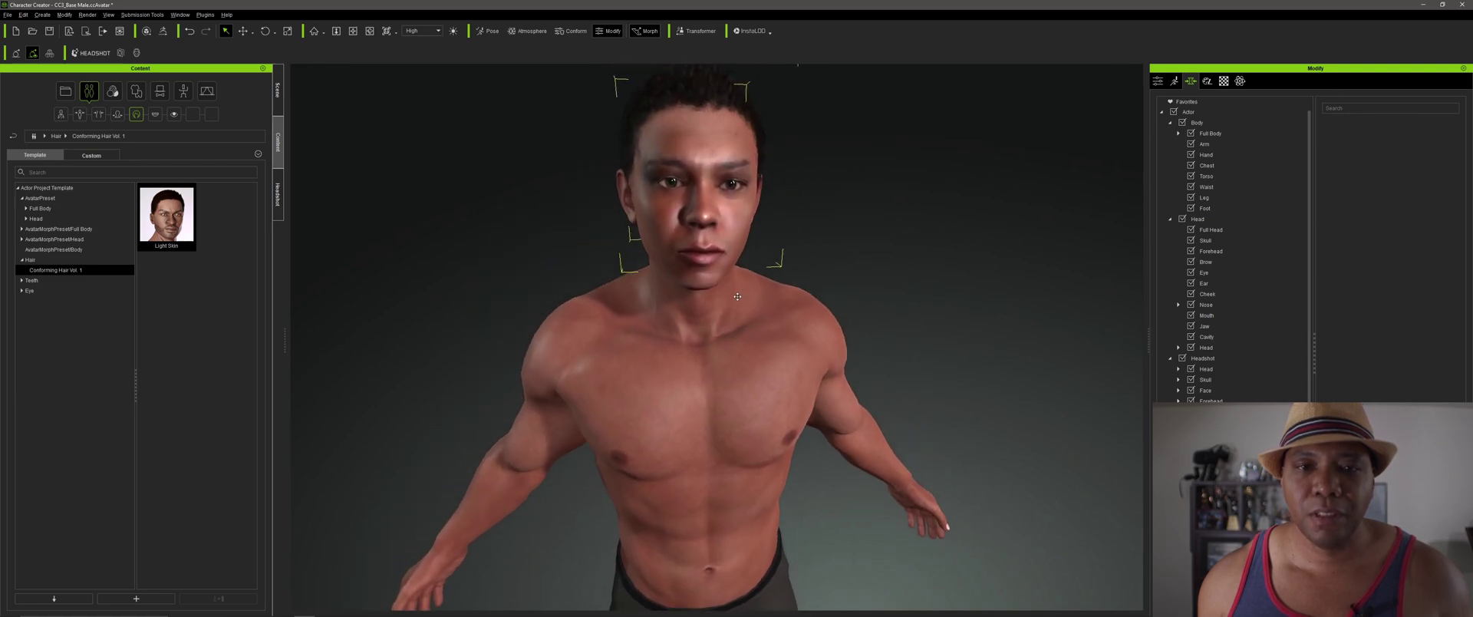
middle_drag(736, 299, 734, 327)
right_drag(705, 279, 709, 276)
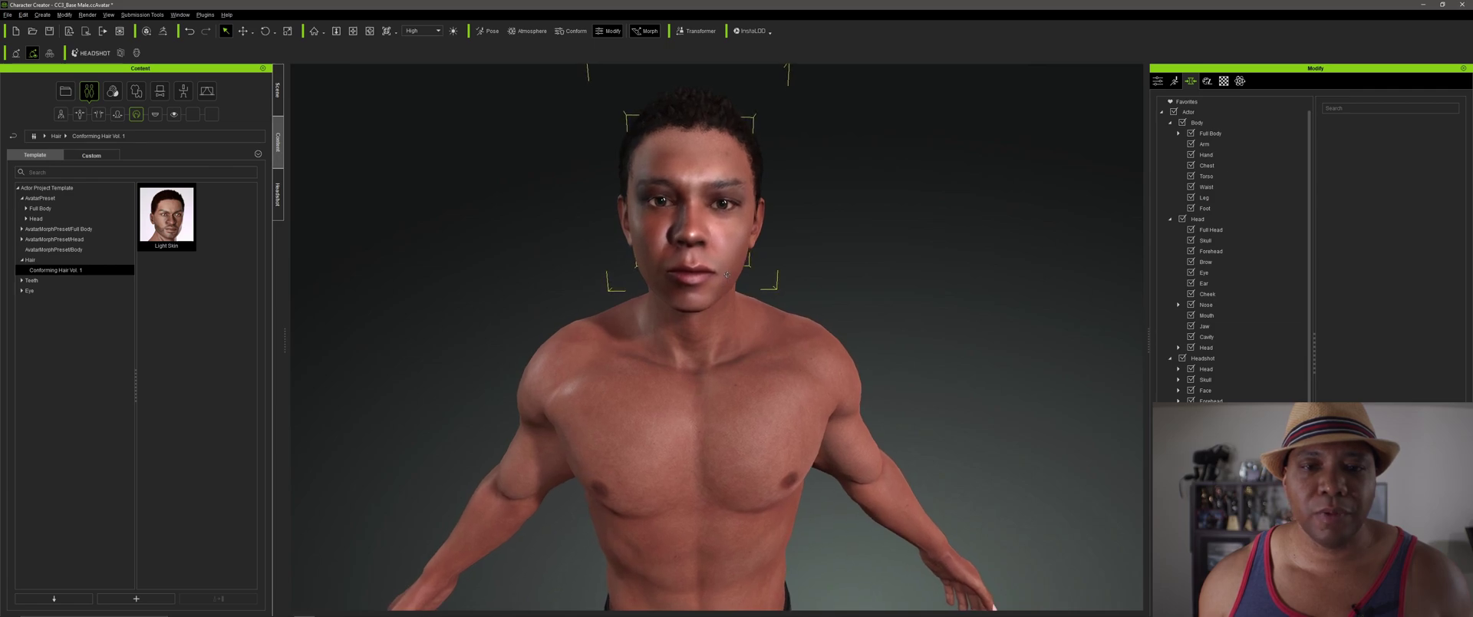
- Try the Old Male skin type on the face, inspect it up close, and restore the Clean Rough skin type
click(279, 197)
scroll(114, 335, down, 5)
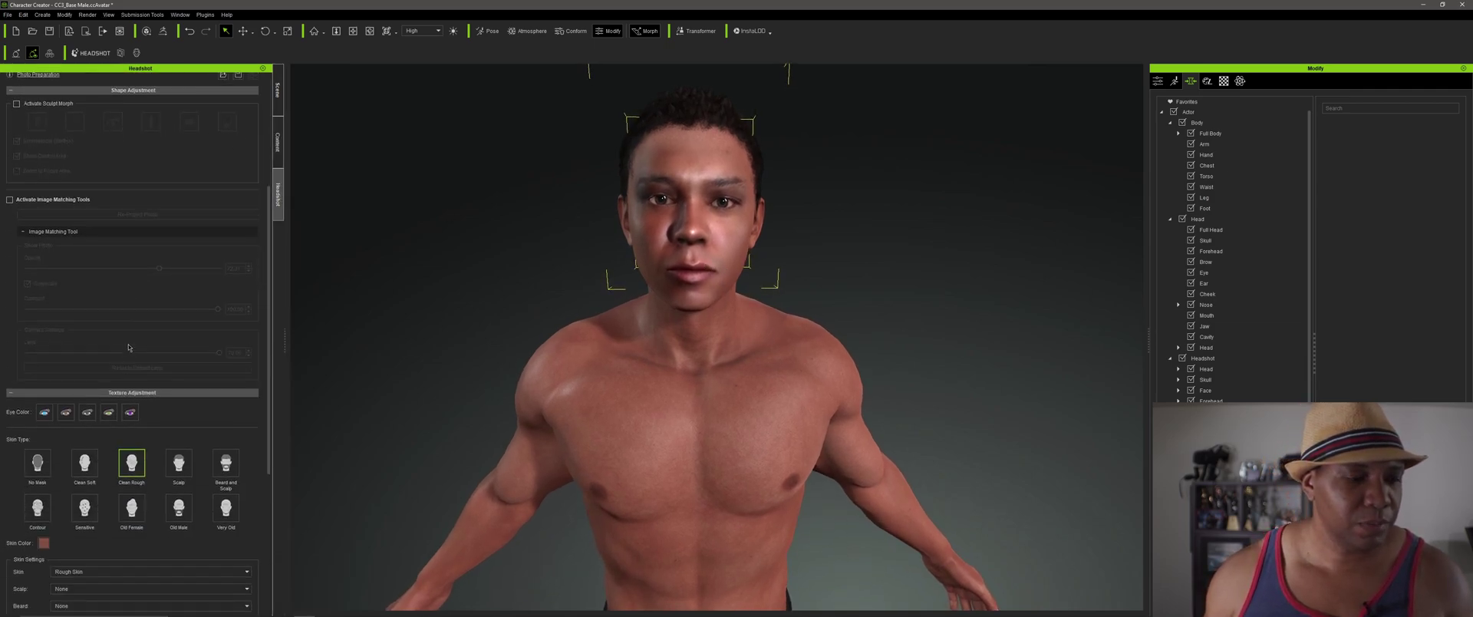
scroll(129, 347, down, 3)
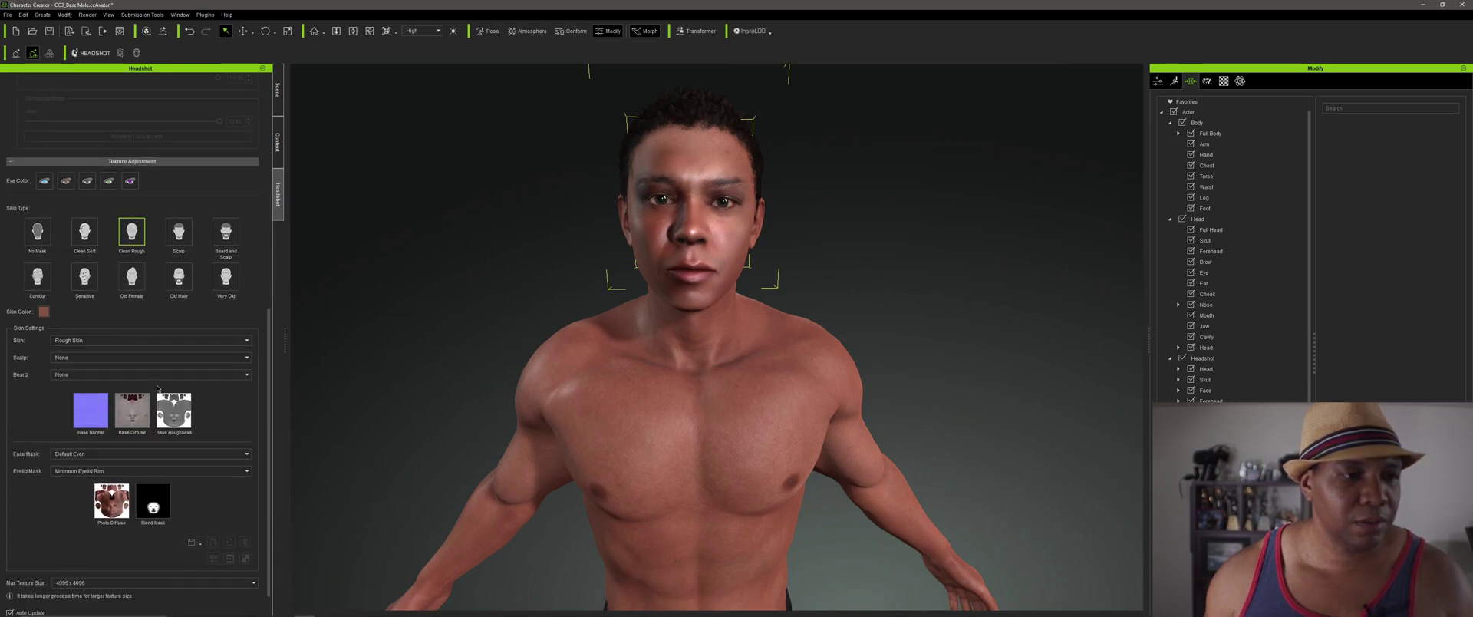
click(179, 276)
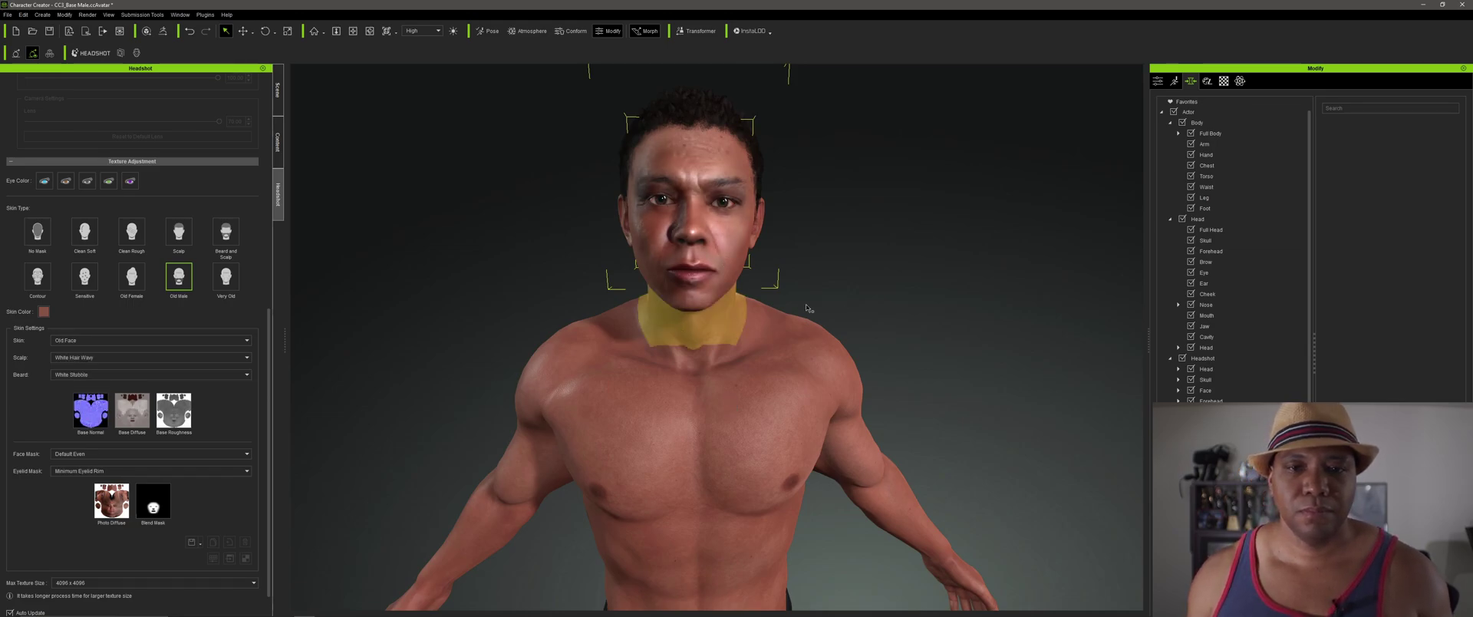
scroll(817, 210, up, 3)
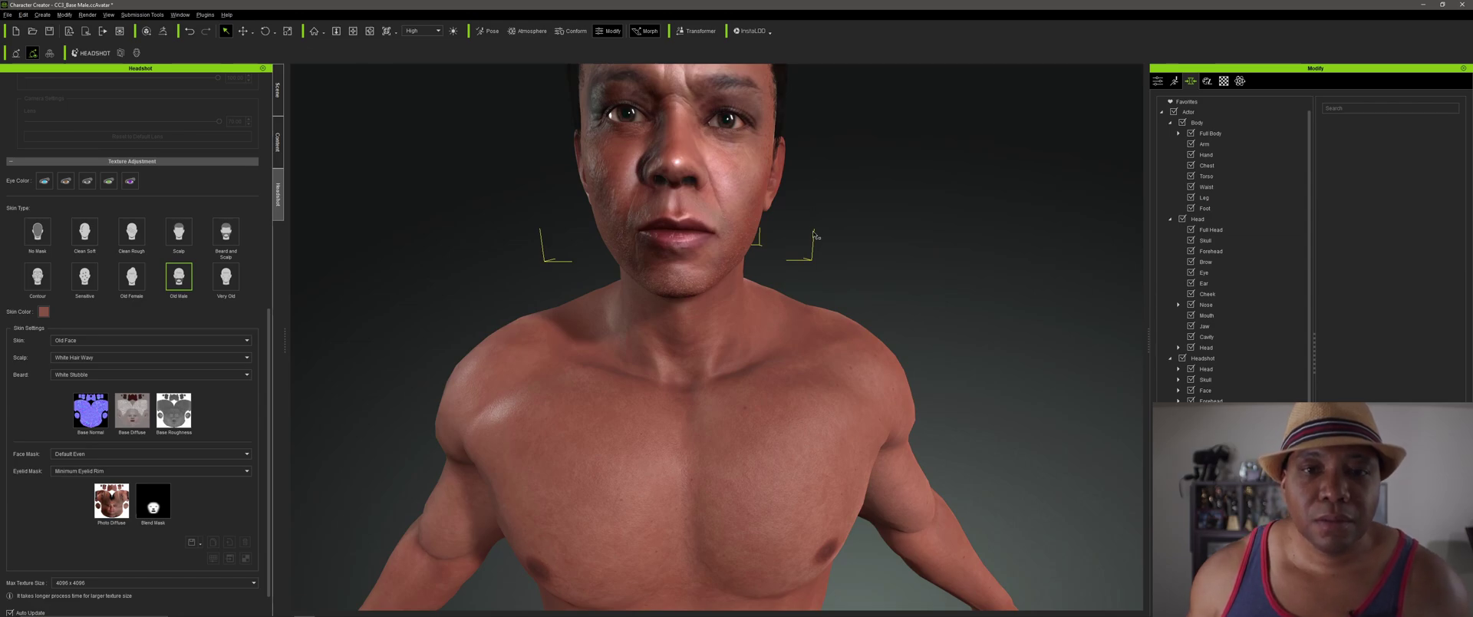
scroll(821, 263, up, 1)
right_drag(821, 263, 793, 249)
scroll(820, 270, down, 3)
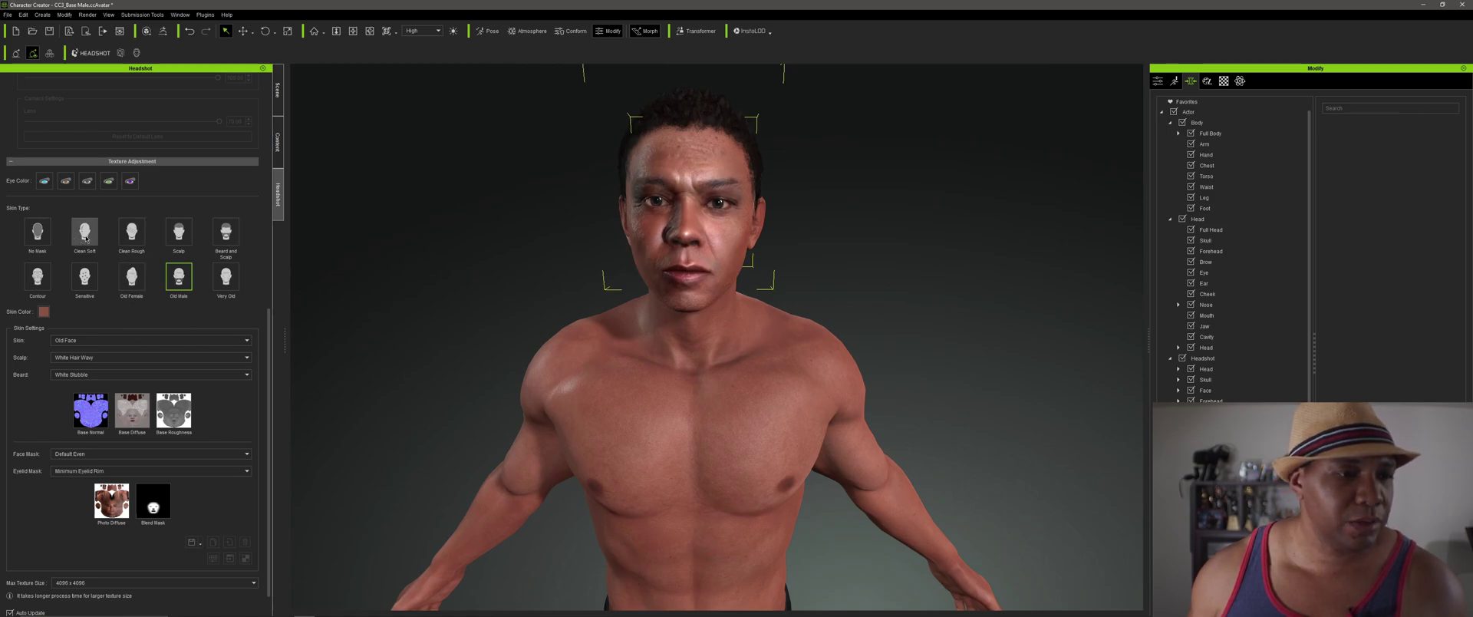
click(138, 232)
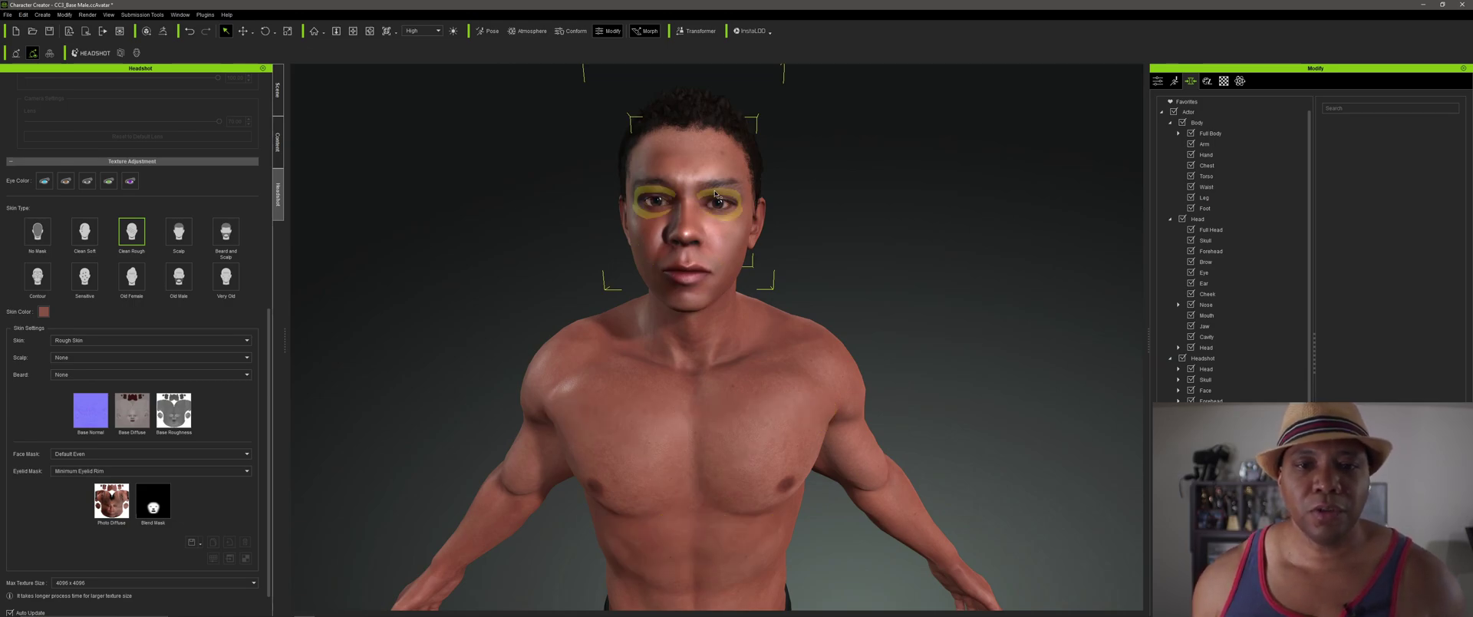
- Select the character's body instead of the hair and display the avatar with its eyes closed
click(1158, 81)
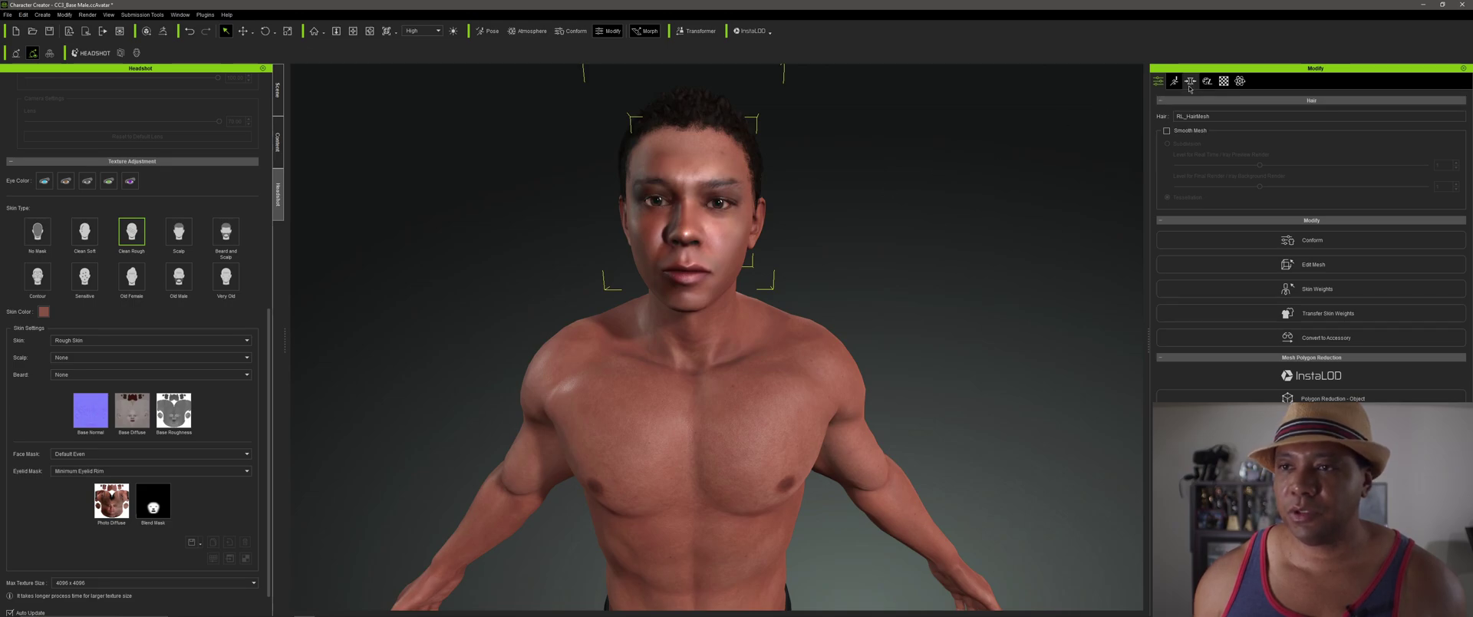
click(1178, 82)
click(1203, 82)
click(1190, 82)
click(1159, 82)
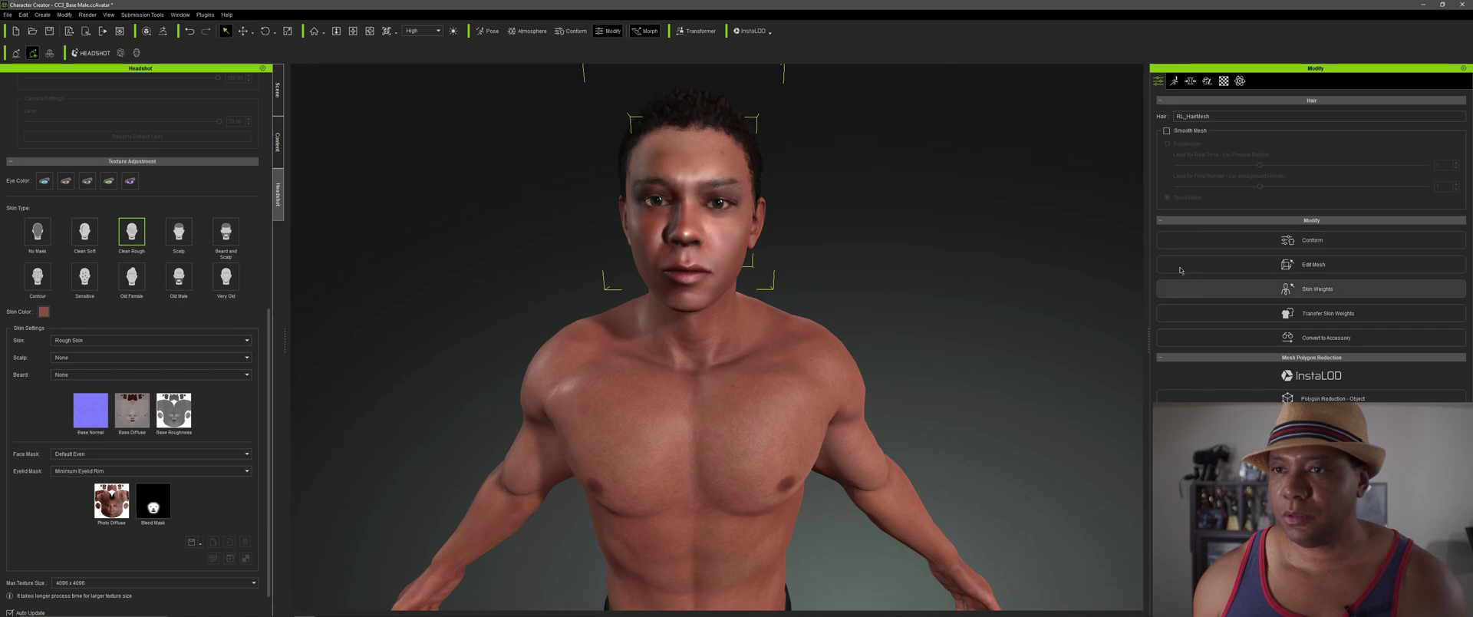
click(729, 201)
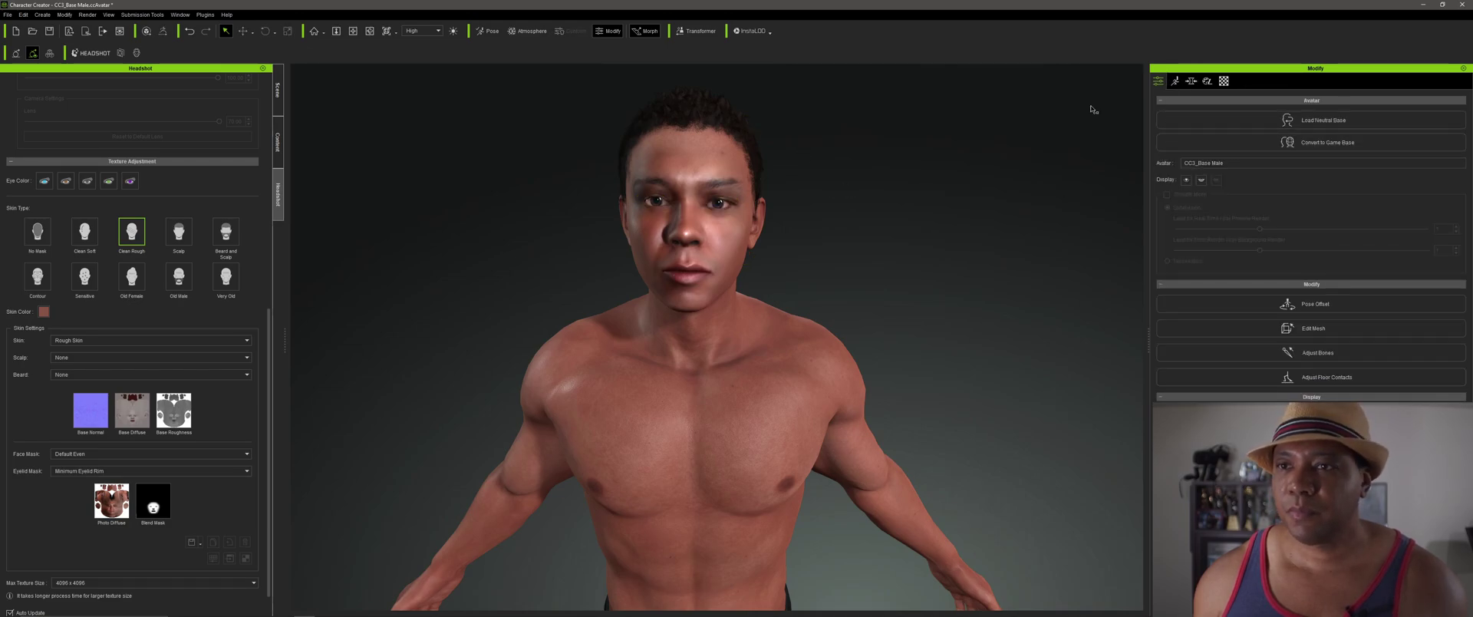
click(1186, 180)
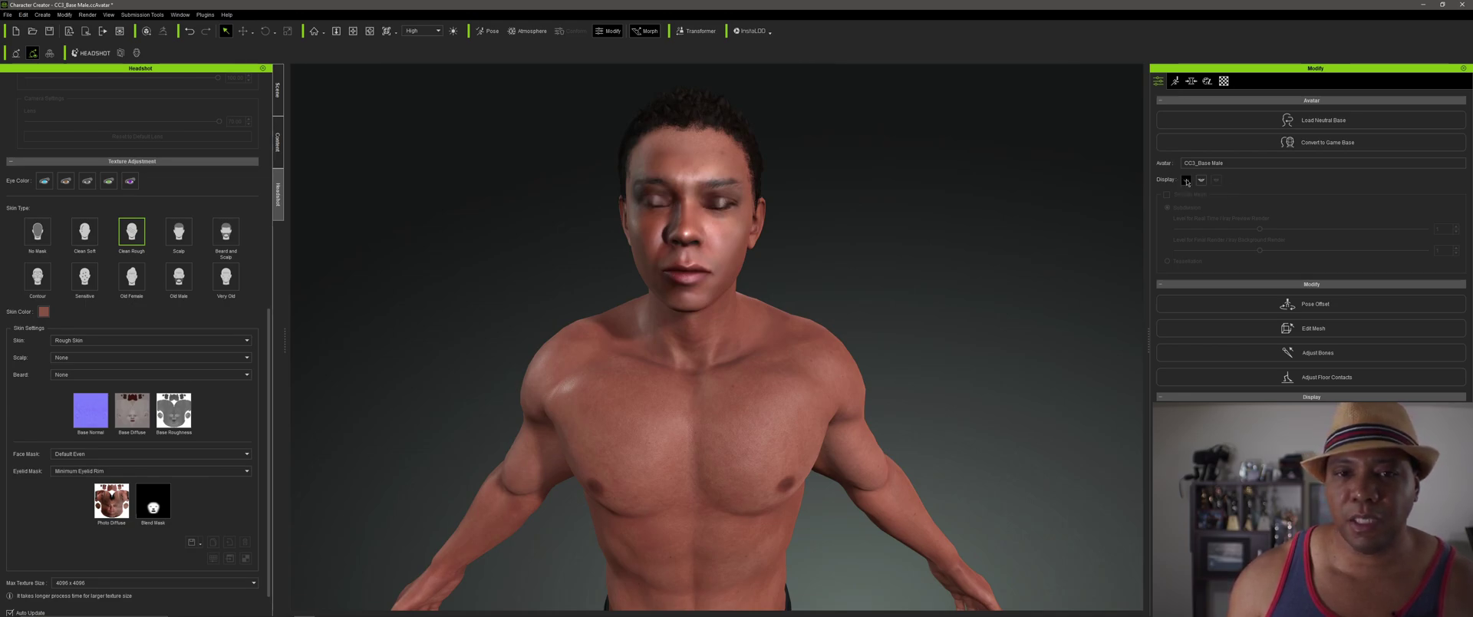
- Examine the eyelid texture up close, switching the eyes open and closed again
scroll(721, 200, up, 5)
middle_drag(719, 167, 721, 295)
right_drag(721, 295, 752, 239)
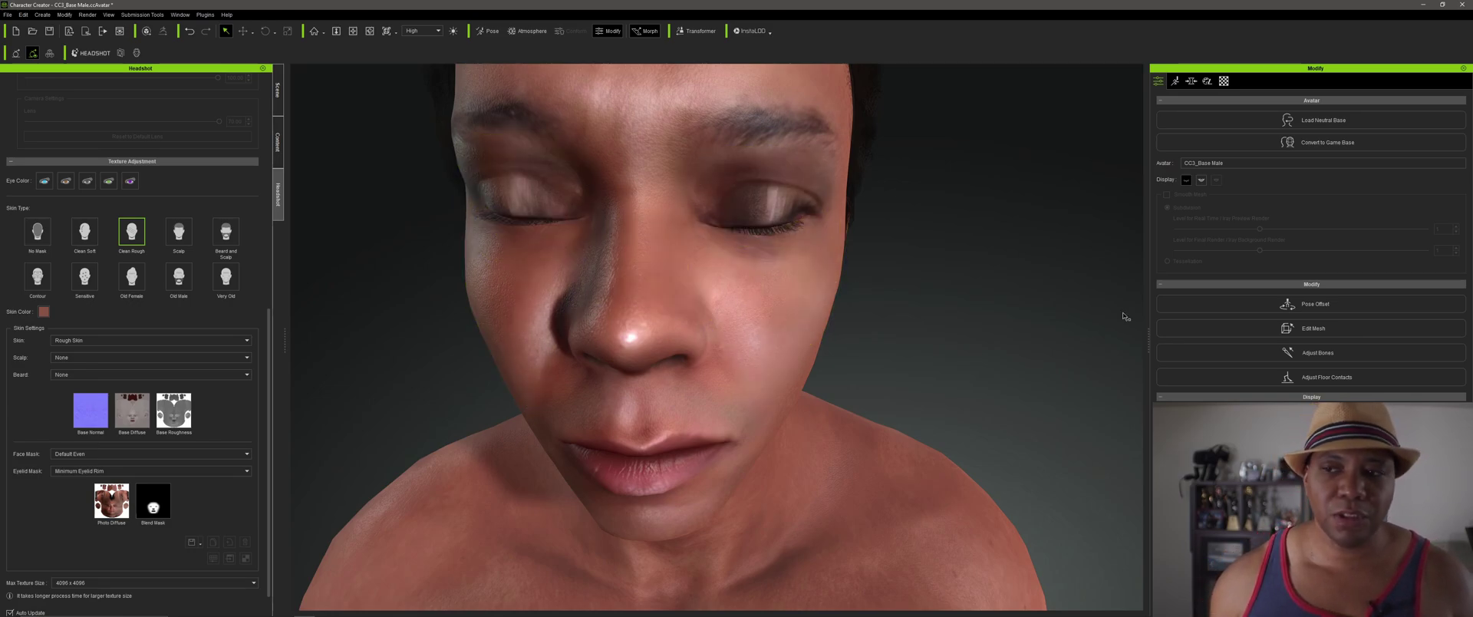
click(1186, 180)
click(1185, 180)
- Set the eyelid mask in the skin settings to Maximum Eyelid Fill
scroll(88, 480, down, 1)
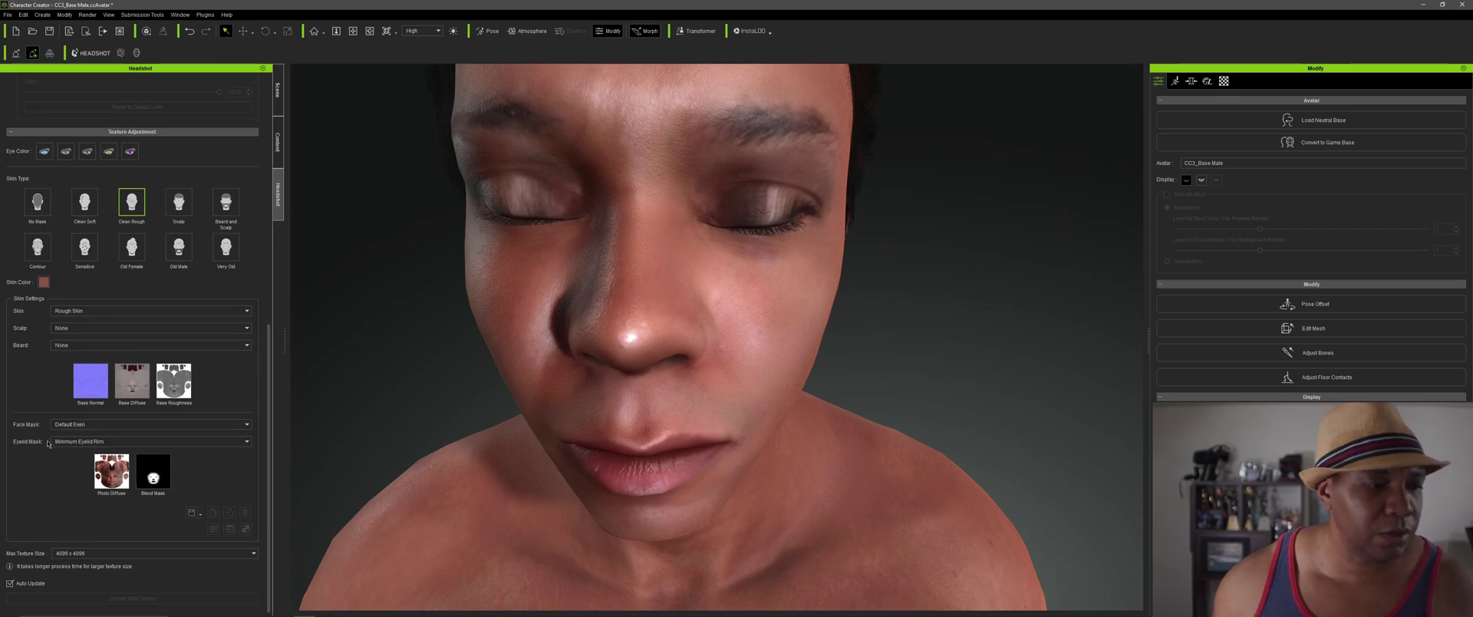
click(72, 441)
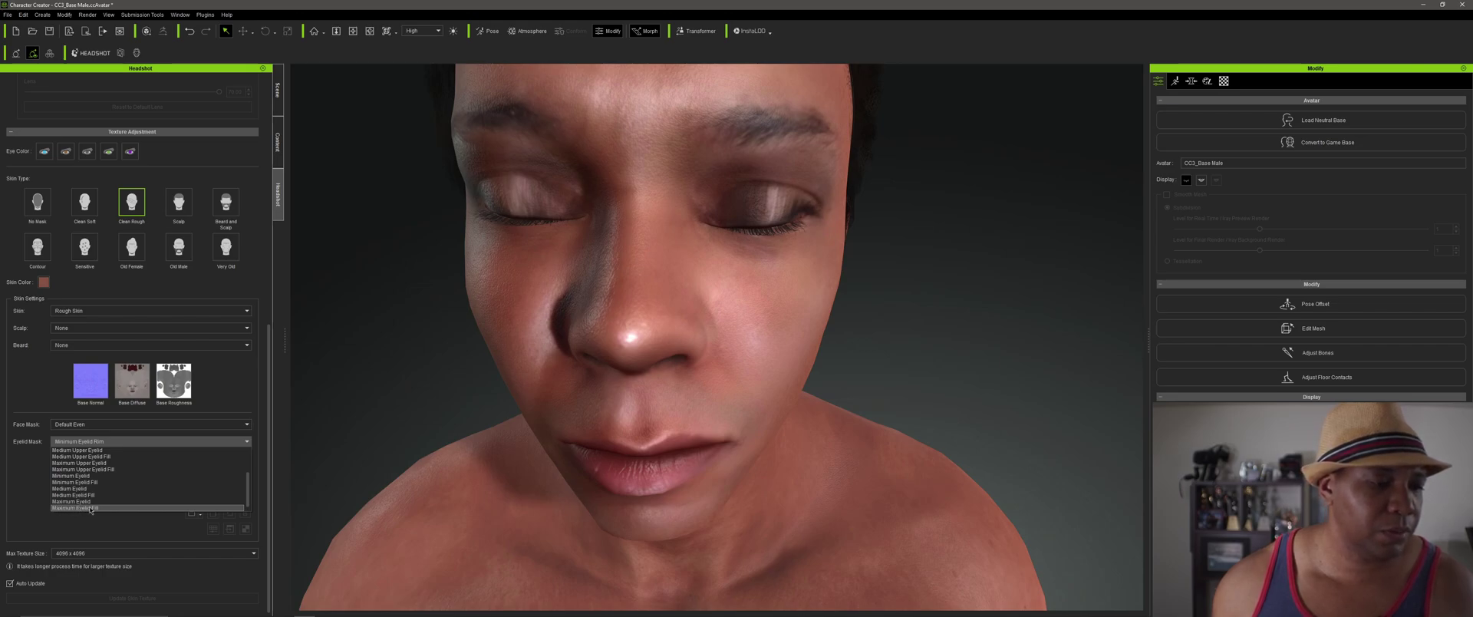
click(91, 508)
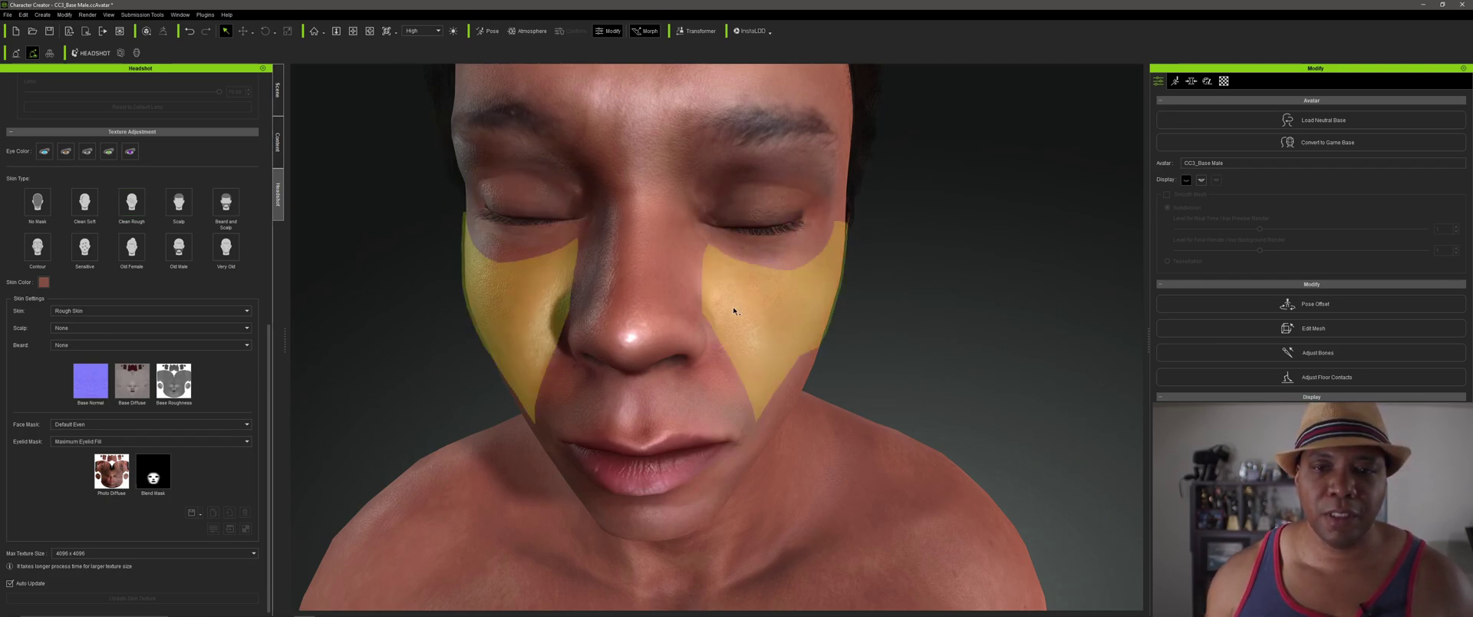
- Examine the character's open-eyed face and upper body from the front, both up close and from farther away
scroll(766, 269, down, 5)
right_drag(847, 313, 844, 290)
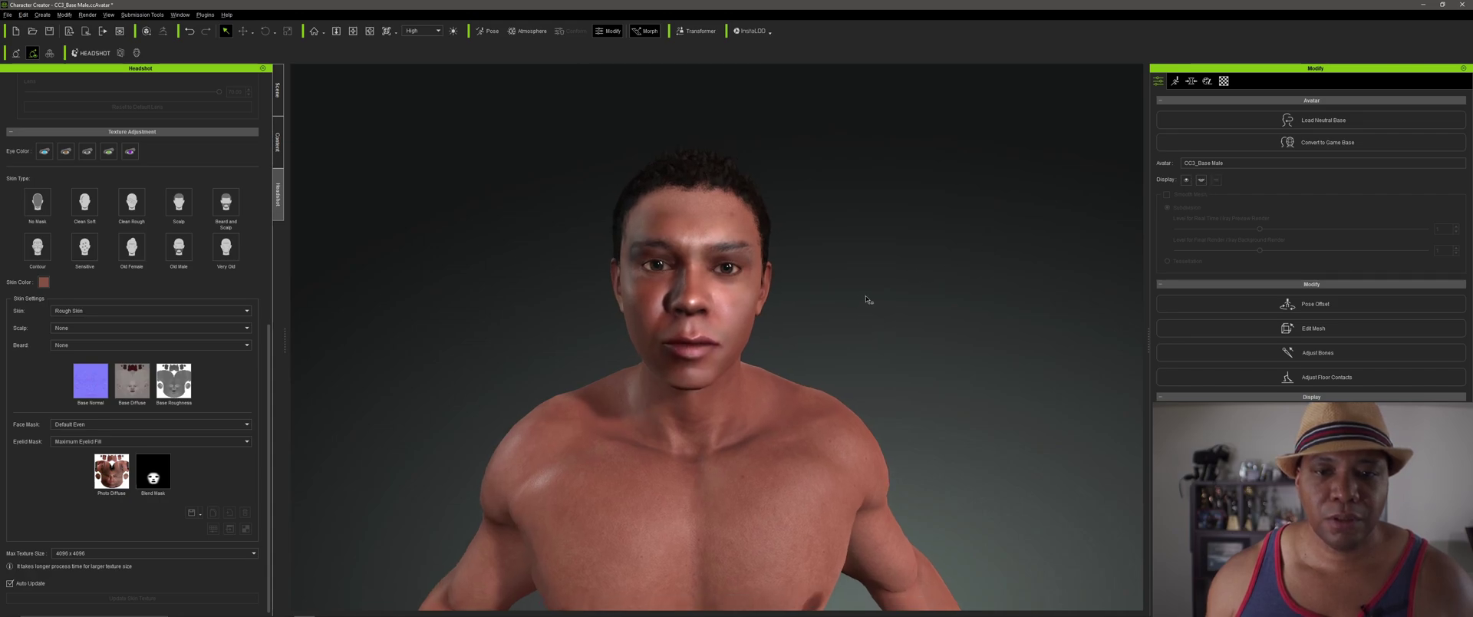
scroll(842, 270, up, 3)
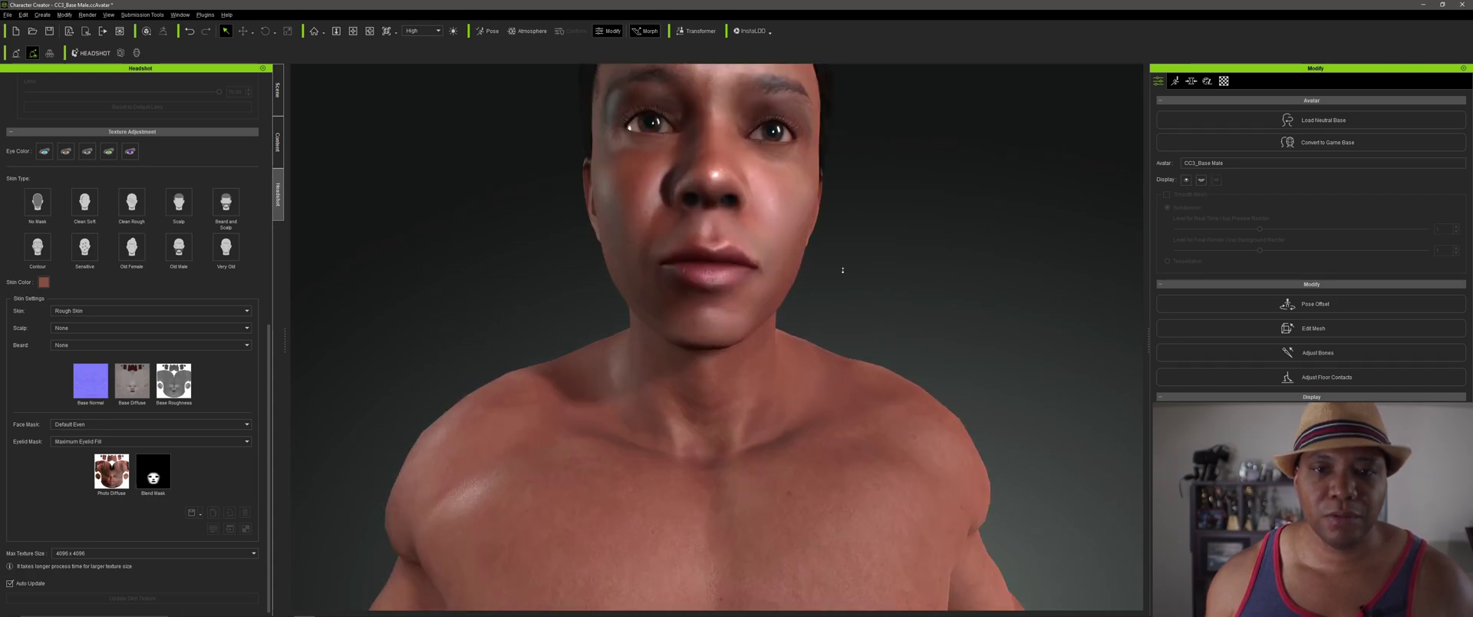
scroll(842, 270, down, 3)
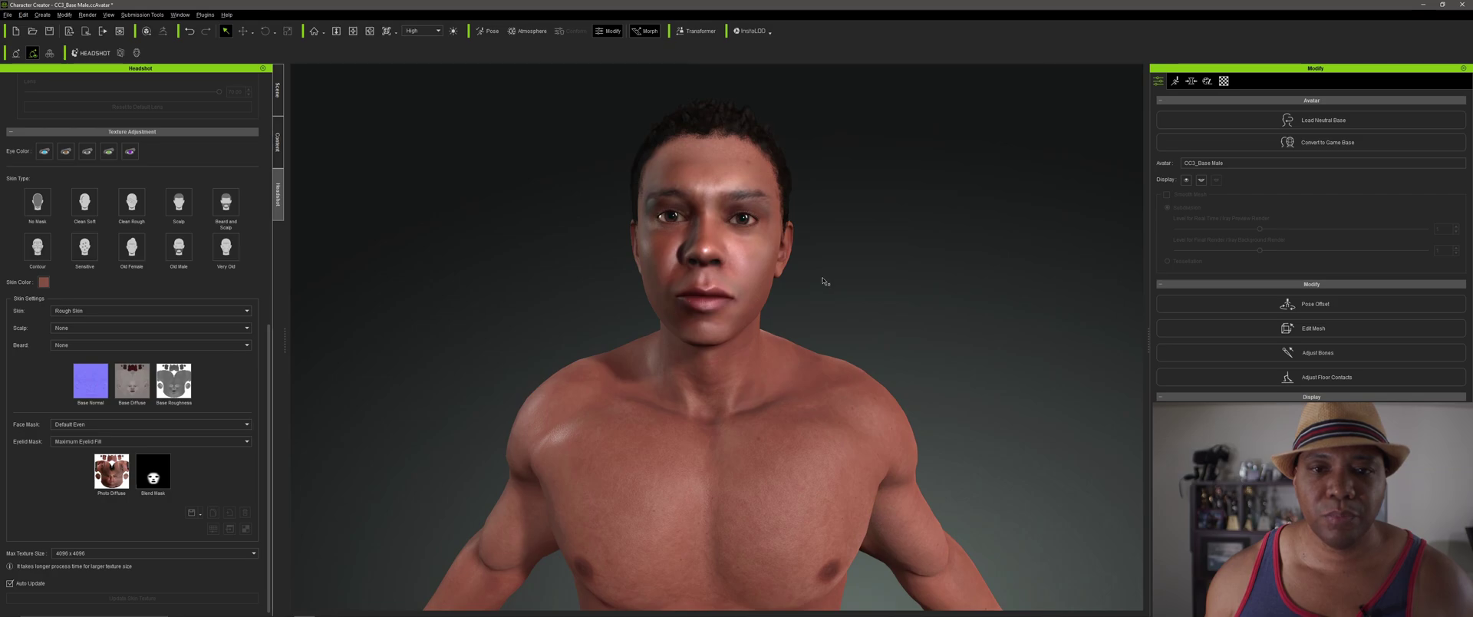
scroll(841, 276, up, 3)
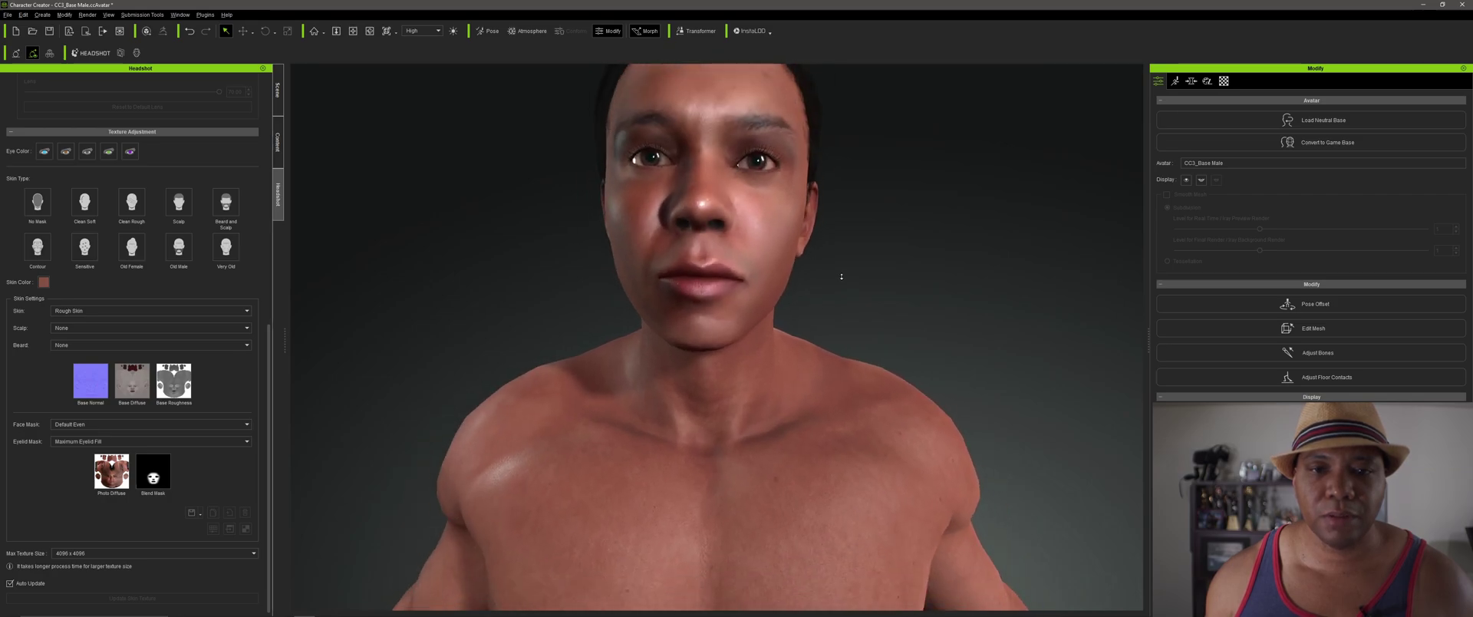
scroll(841, 276, down, 4)
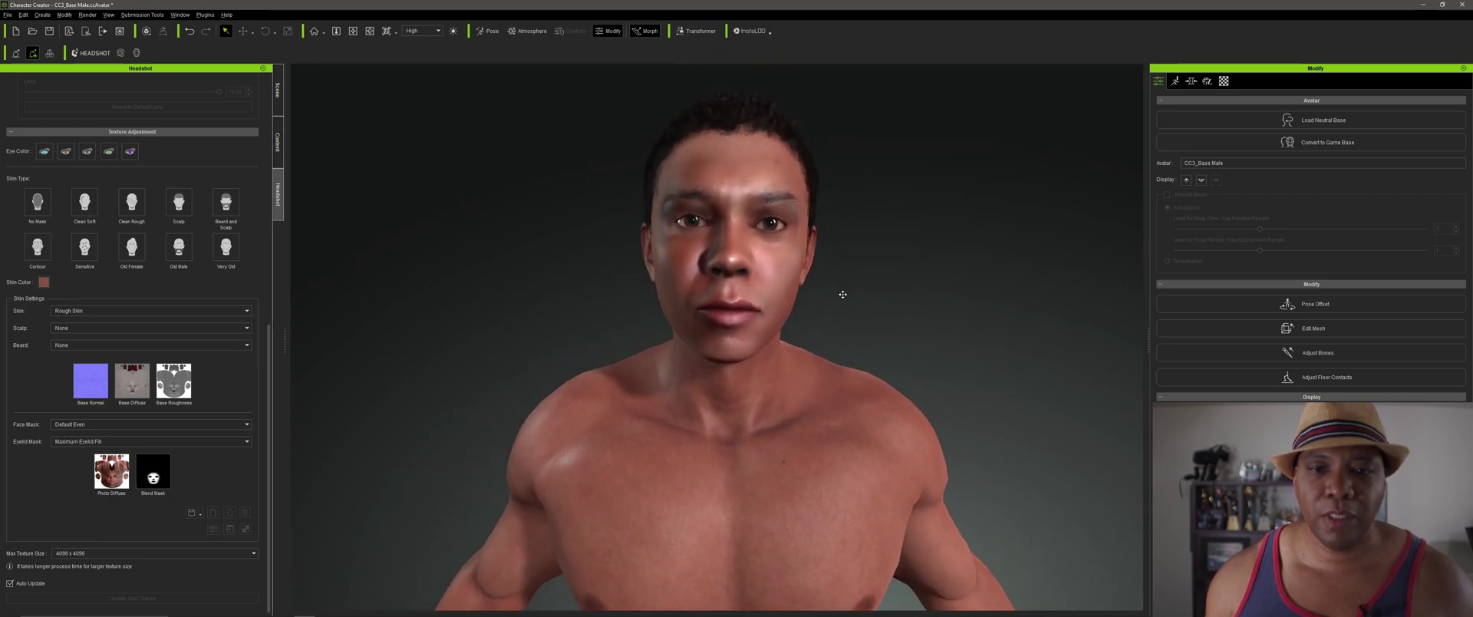
mouse_move(843, 295)
middle_down()
mouse_move(818, 288)
mouse_move(839, 302)
mouse_move(825, 300)
middle_up()
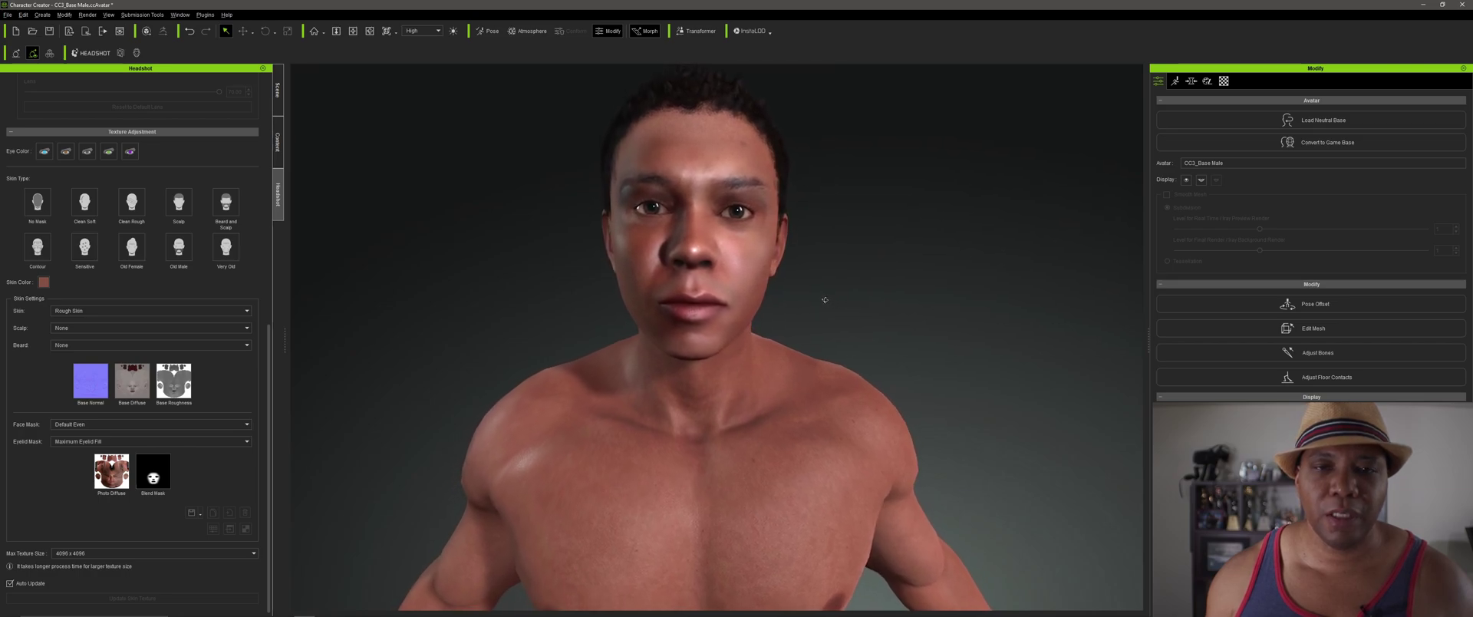
right_drag(824, 299, 838, 301)
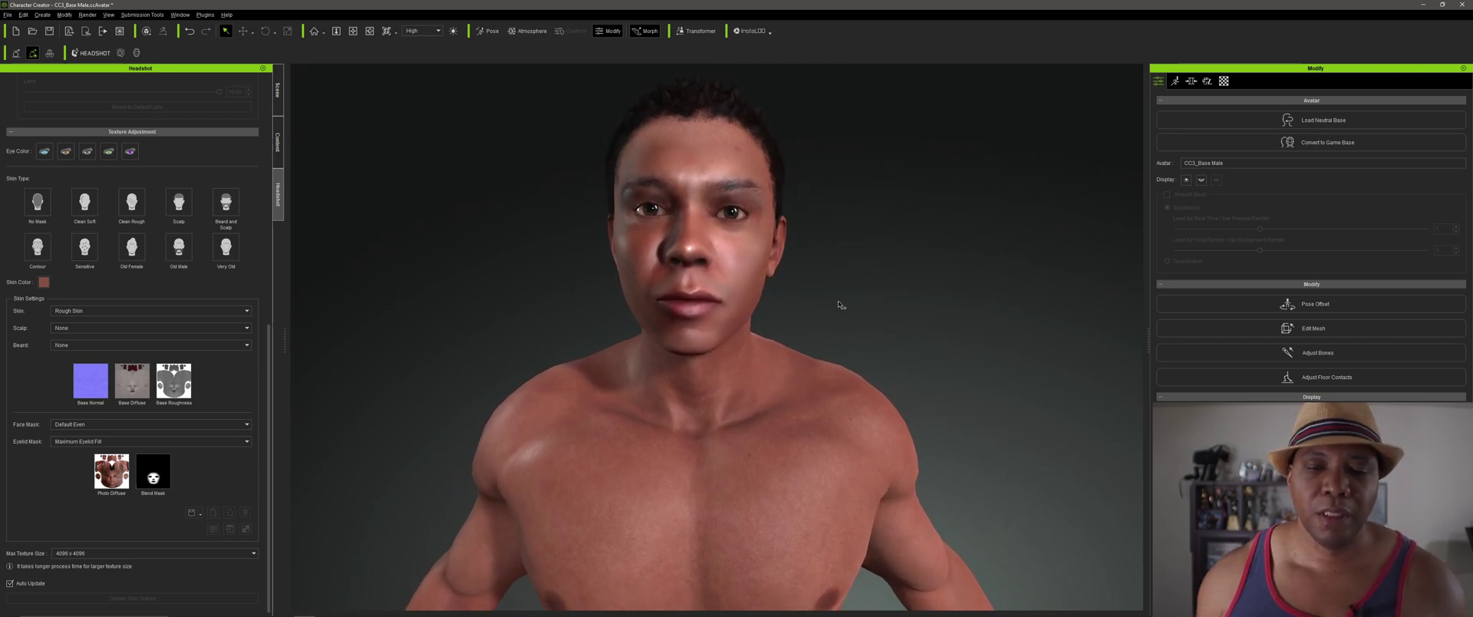